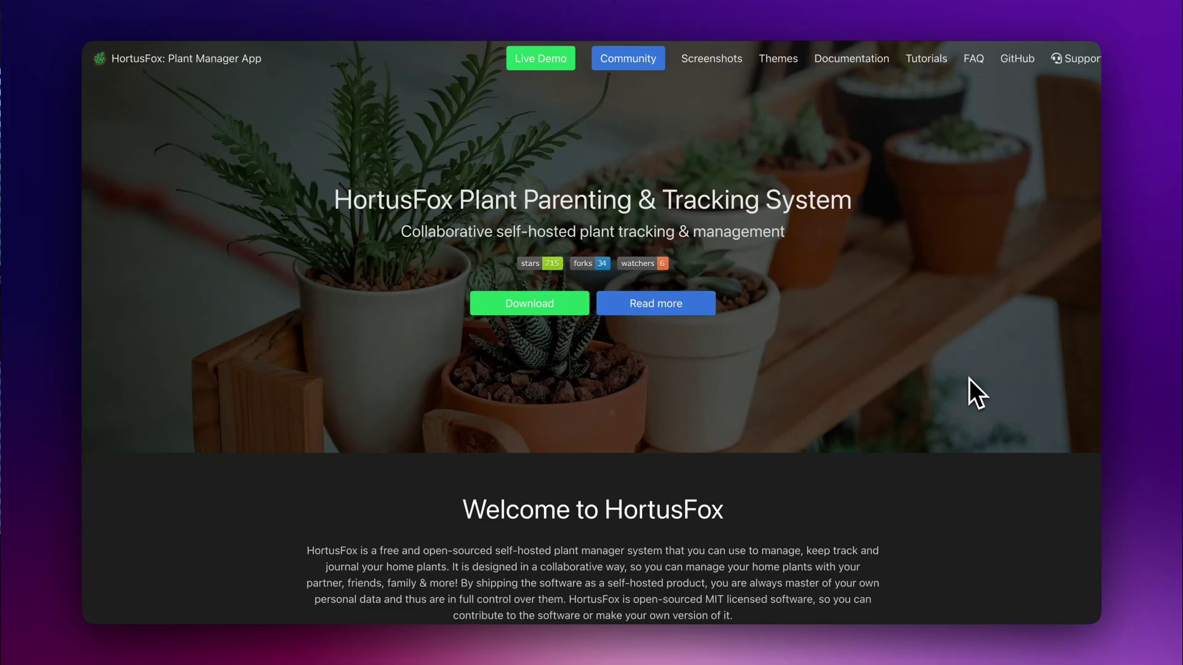
- Scroll through the HortusFox homepage features, then go to the Live Demo page
{"action": "scroll", "coordinate": [969, 378], "scroll_direction": "down", "scroll_amount": 5}
{"action": "scroll", "coordinate": [969, 378], "scroll_direction": "down", "scroll_amount": 6}
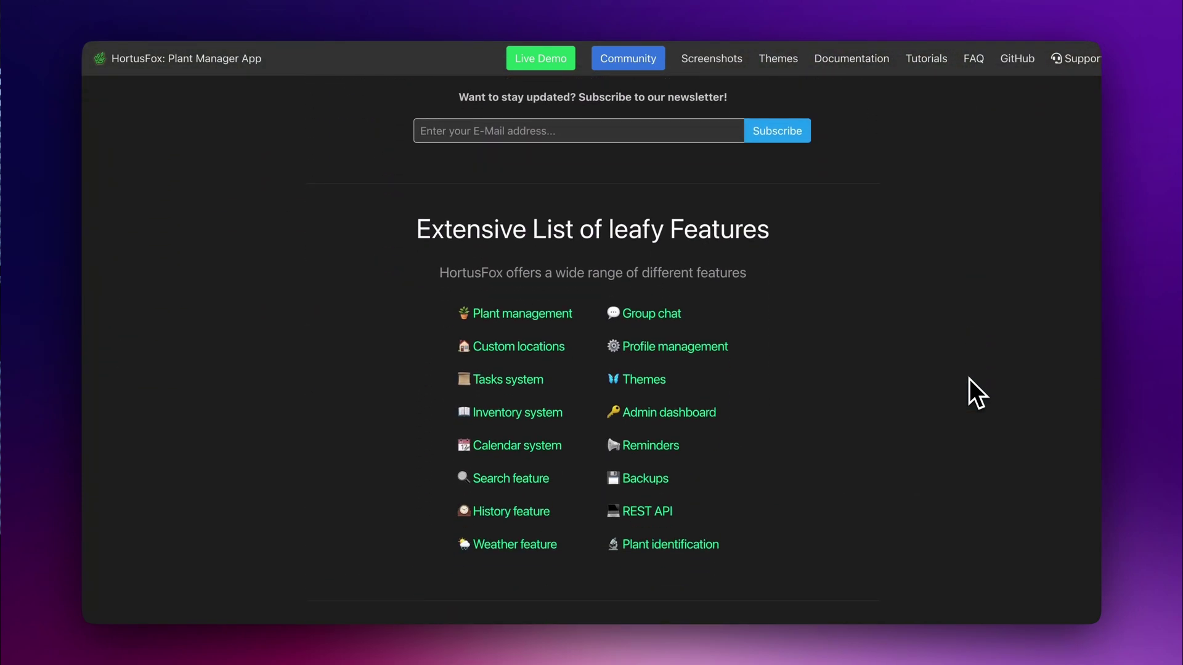
{"action": "scroll", "coordinate": [931, 515], "scroll_direction": "down", "scroll_amount": 3}
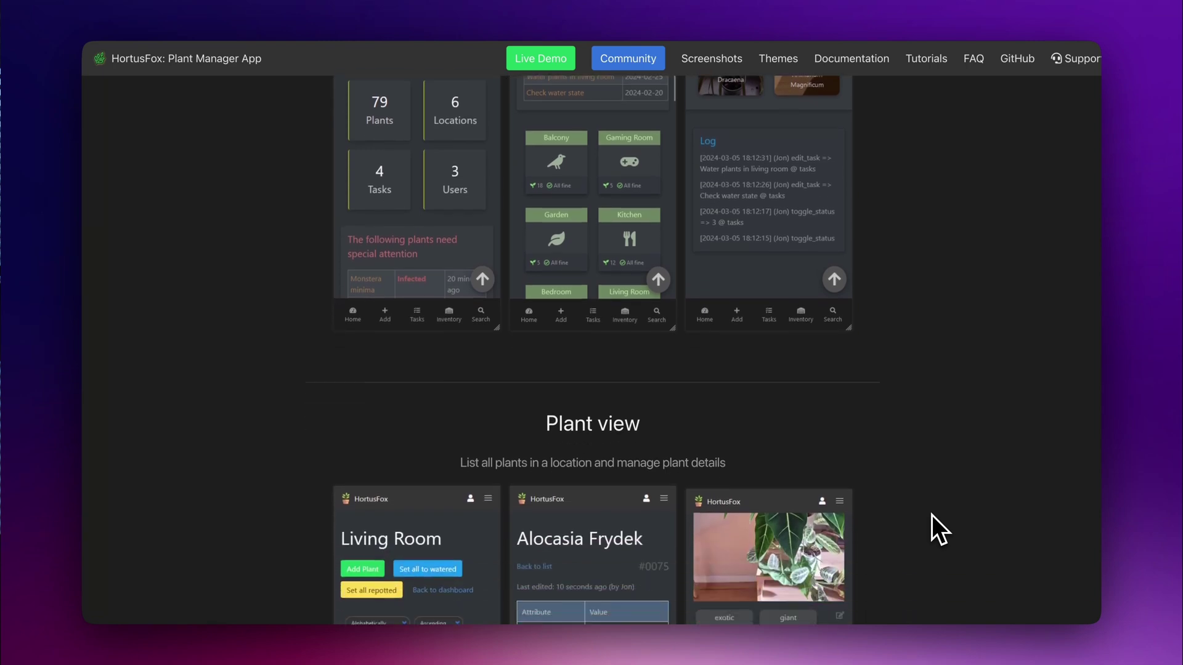
{"action": "scroll", "coordinate": [931, 515], "scroll_direction": "down", "scroll_amount": 8}
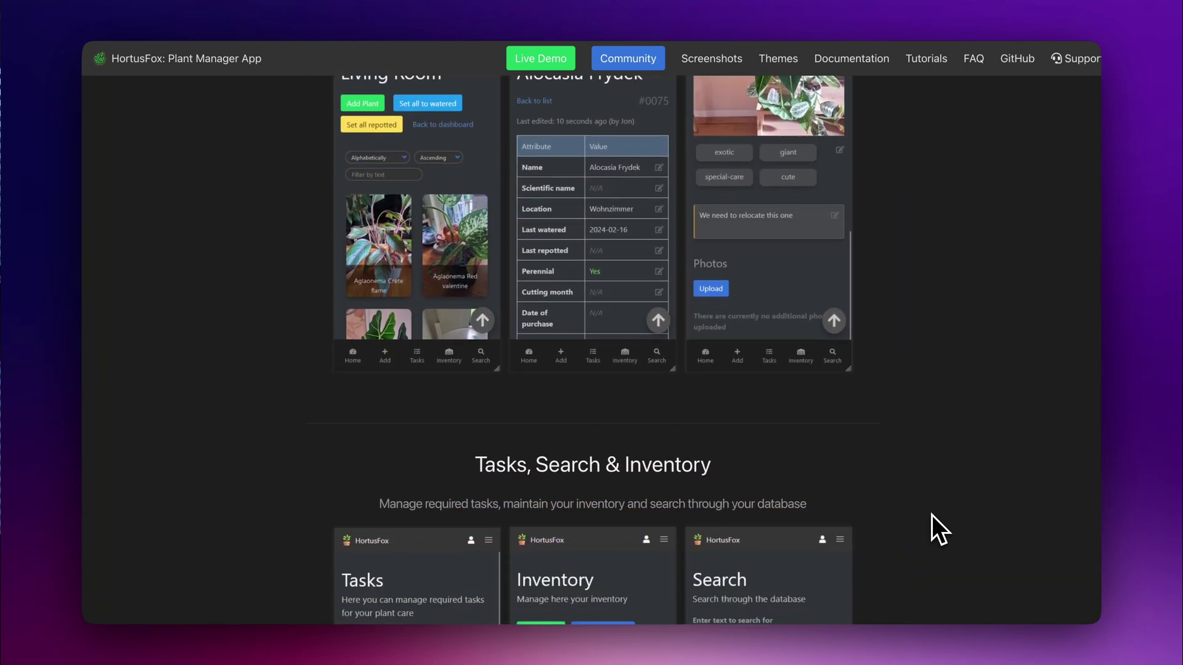
{"action": "scroll", "coordinate": [932, 515], "scroll_direction": "down", "scroll_amount": 5}
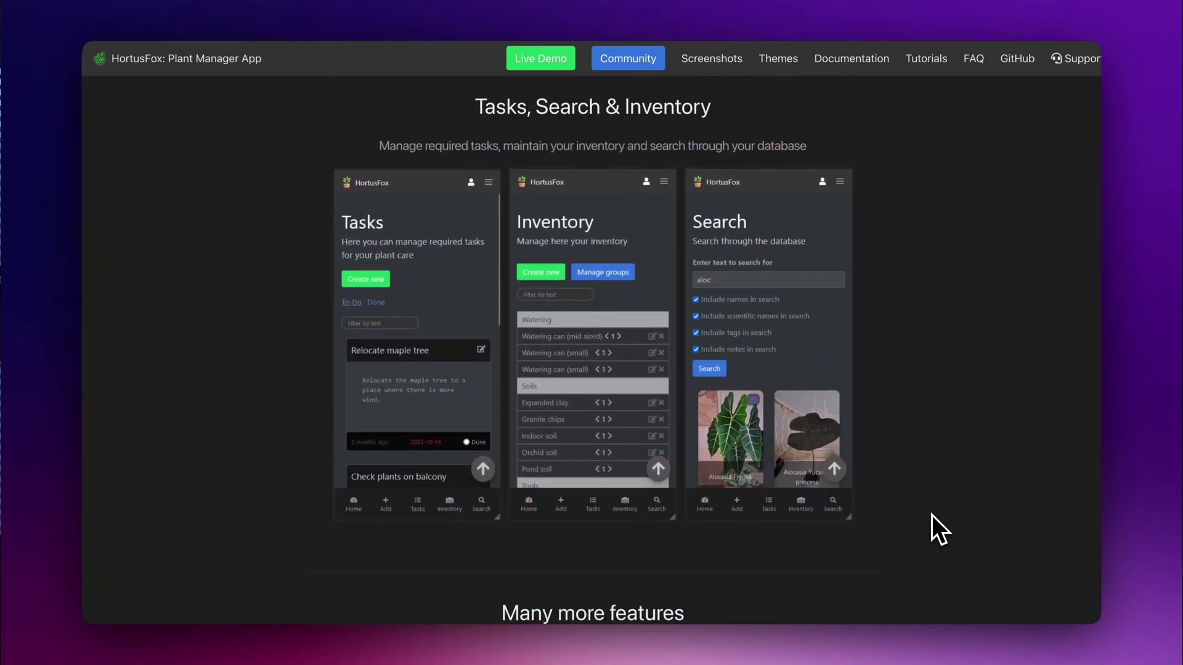
{"action": "scroll", "coordinate": [931, 515], "scroll_direction": "down", "scroll_amount": 7}
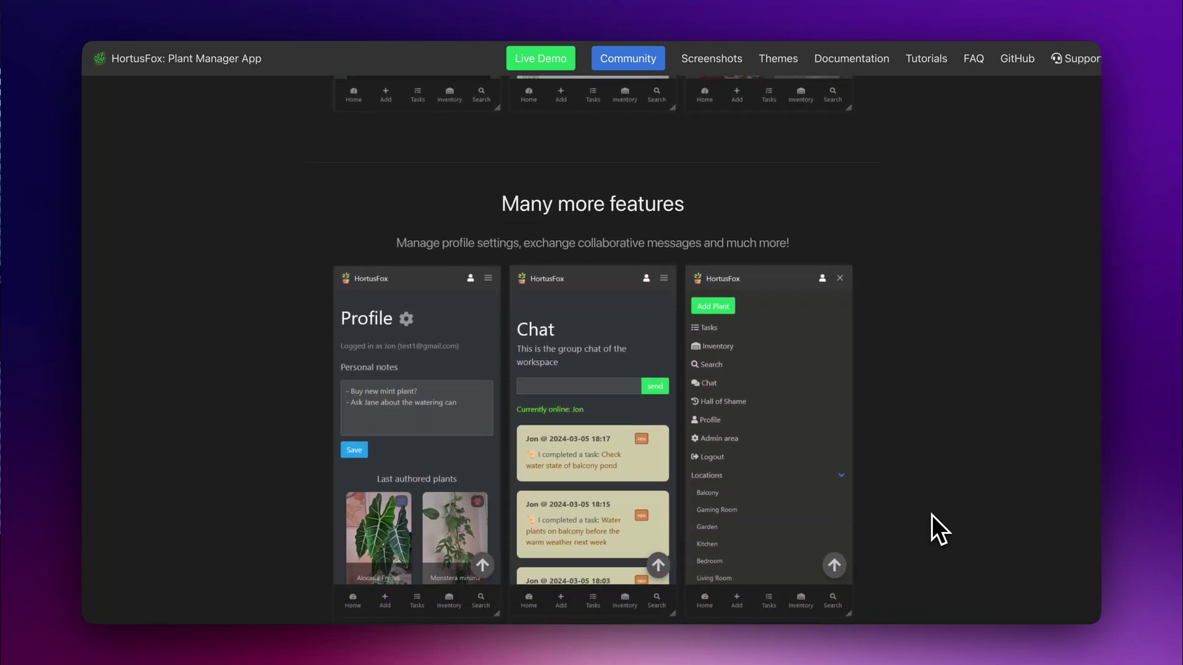
{"action": "scroll", "coordinate": [931, 515], "scroll_direction": "down", "scroll_amount": 1}
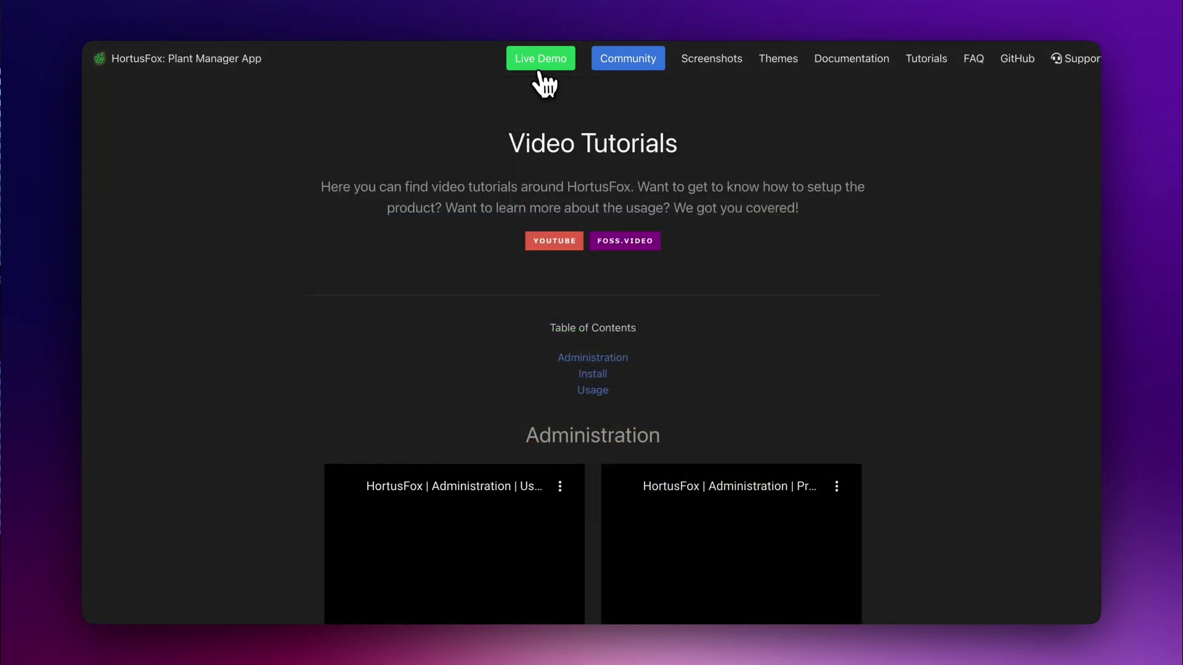
{"action": "left_click", "coordinate": [540, 69]}
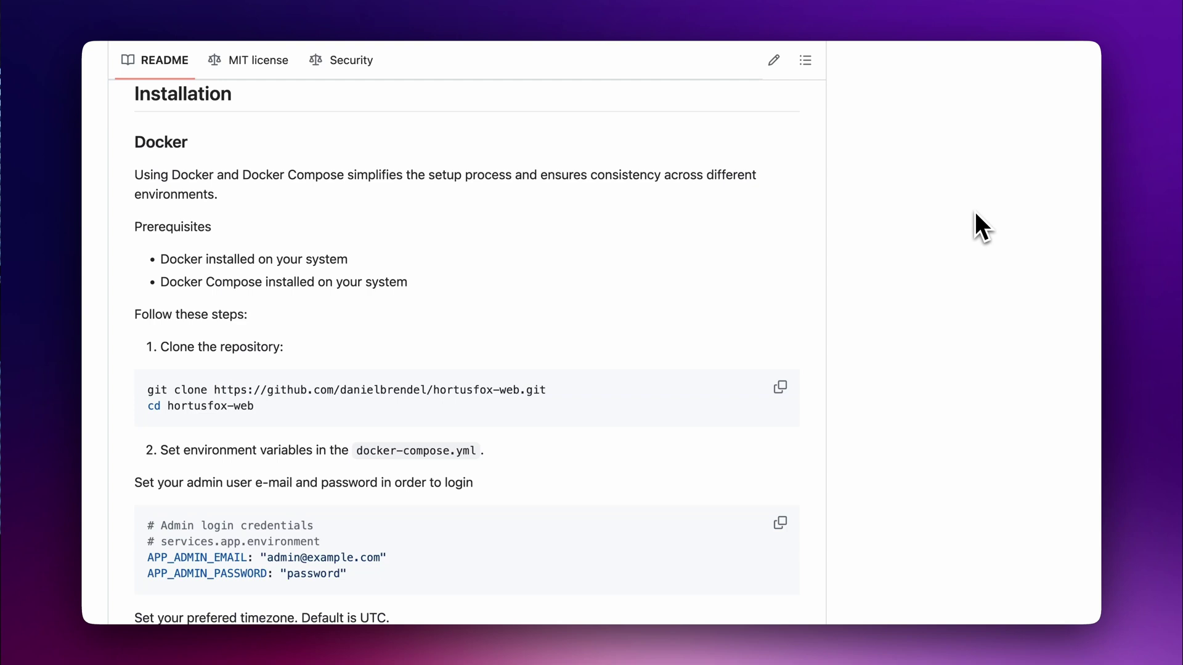
- Scroll the HortusFox README down to the Installation > Docker section
{"action": "scroll", "coordinate": [974, 212], "scroll_direction": "down", "scroll_amount": 3}
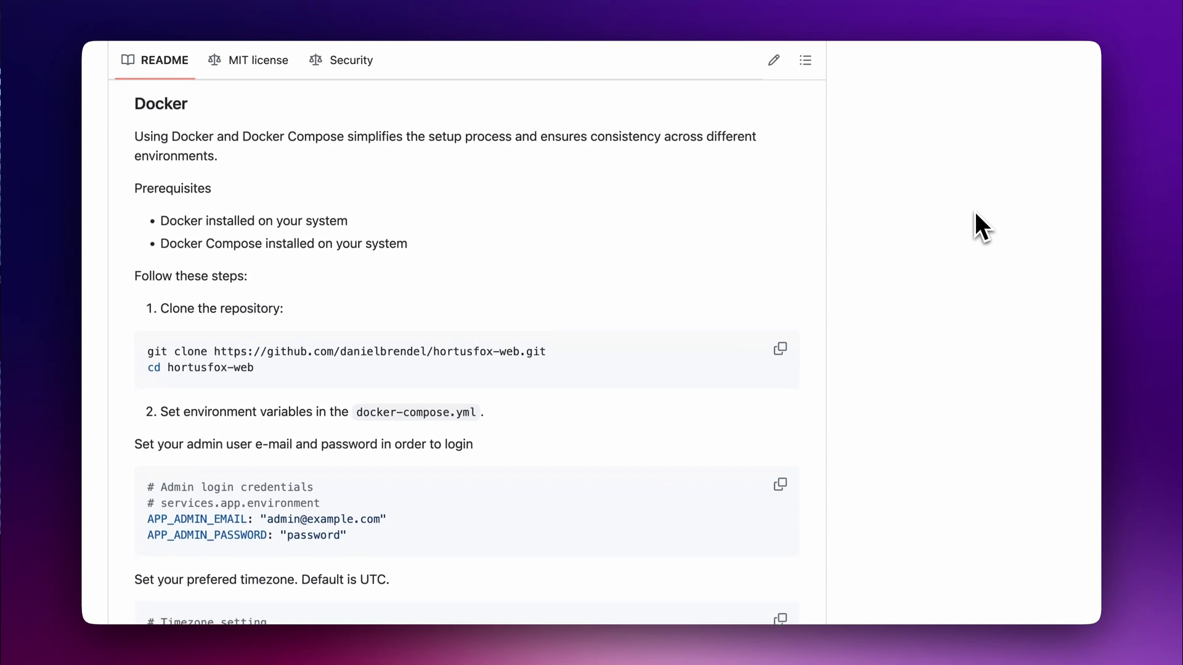
{"action": "scroll", "coordinate": [974, 213], "scroll_direction": "down", "scroll_amount": 3}
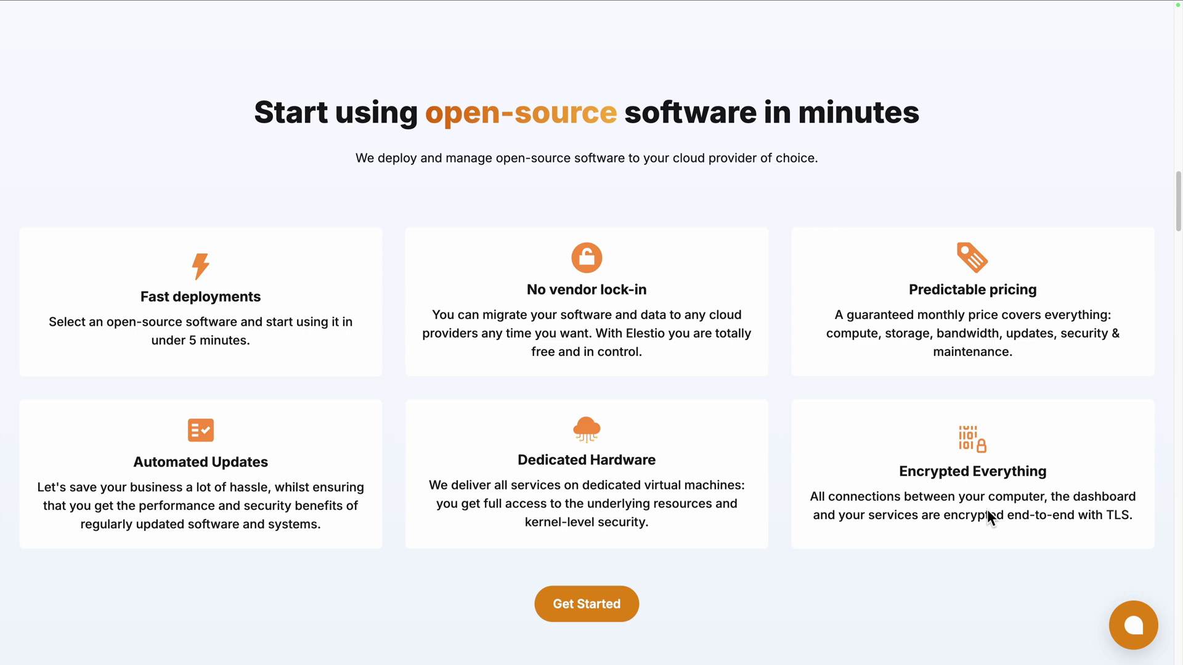
- Log in to Elestio, start a new service and select HortusFox from a 'hortu' search
{"action": "scroll", "coordinate": [987, 516], "scroll_direction": "down", "scroll_amount": 10}
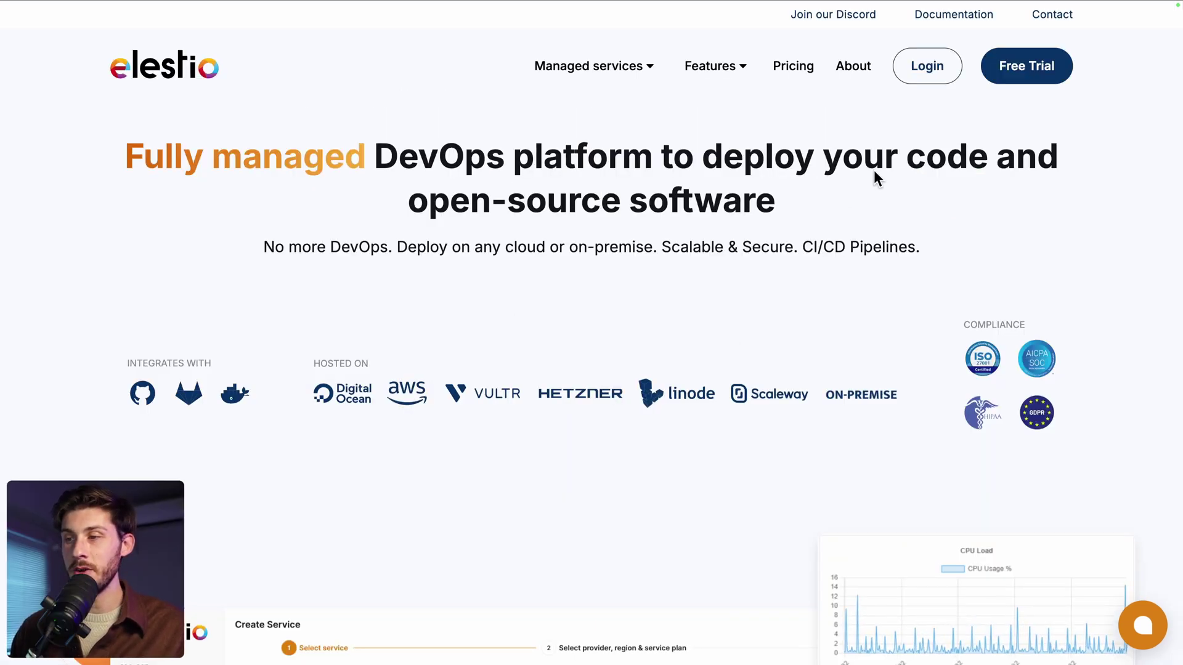
{"action": "left_click", "coordinate": [933, 69]}
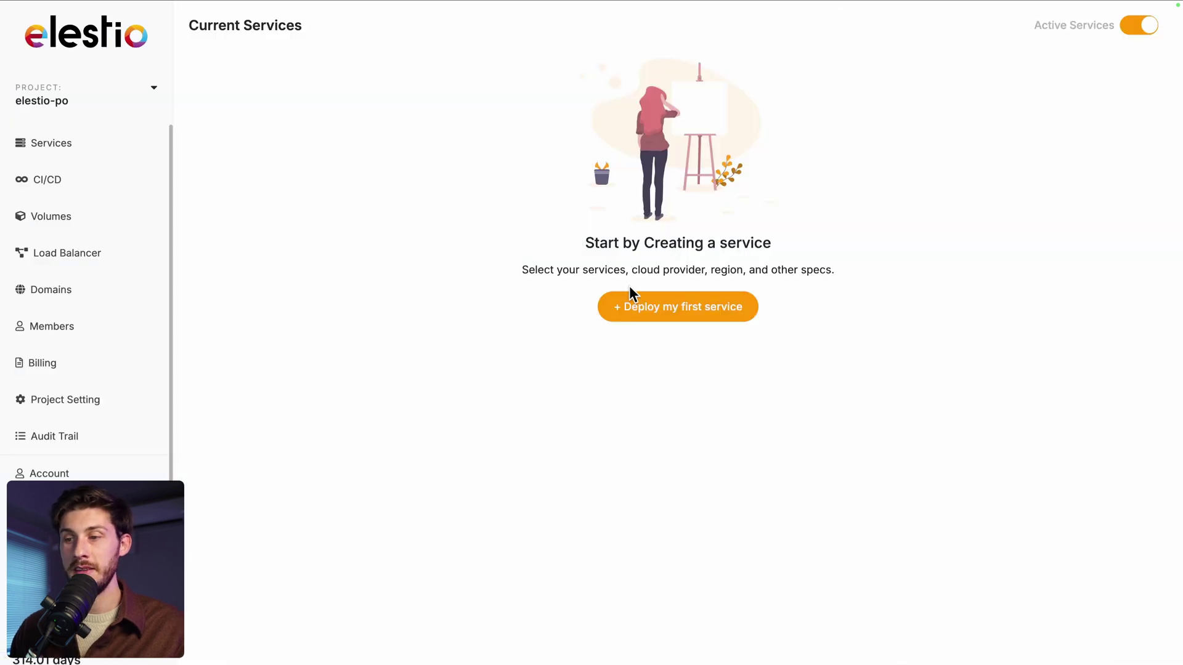
{"action": "left_click", "coordinate": [646, 311]}
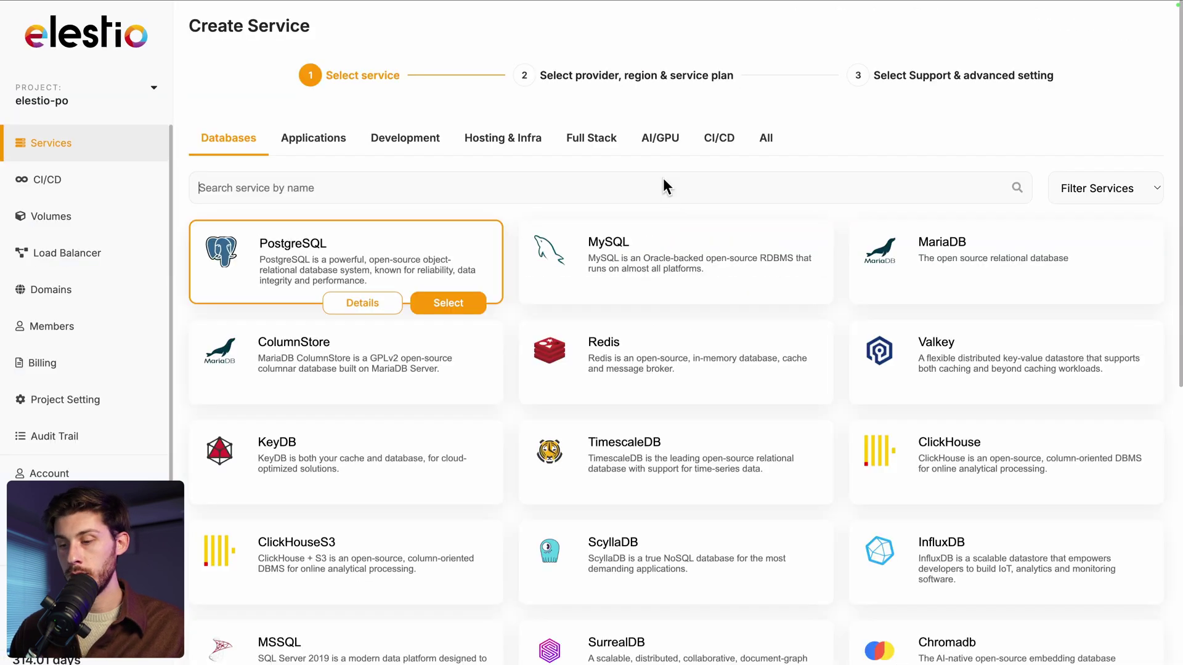
{"action": "left_click", "coordinate": [663, 179]}
{"action": "type", "text": "hortu"}
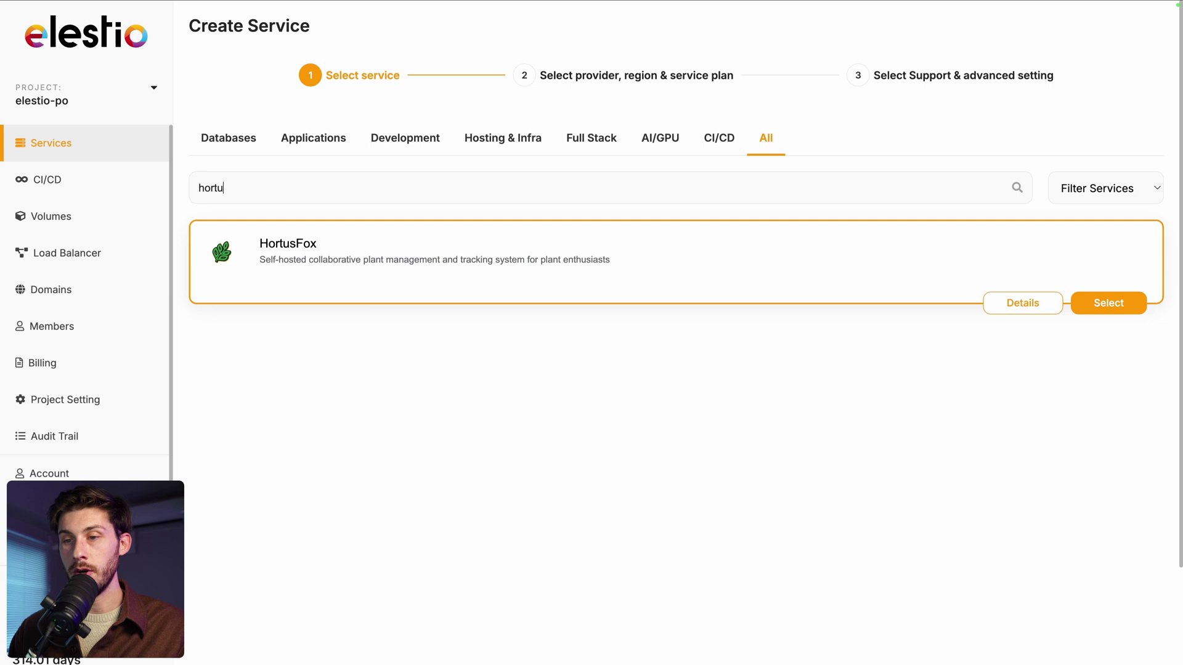
{"action": "left_click", "coordinate": [1106, 305]}
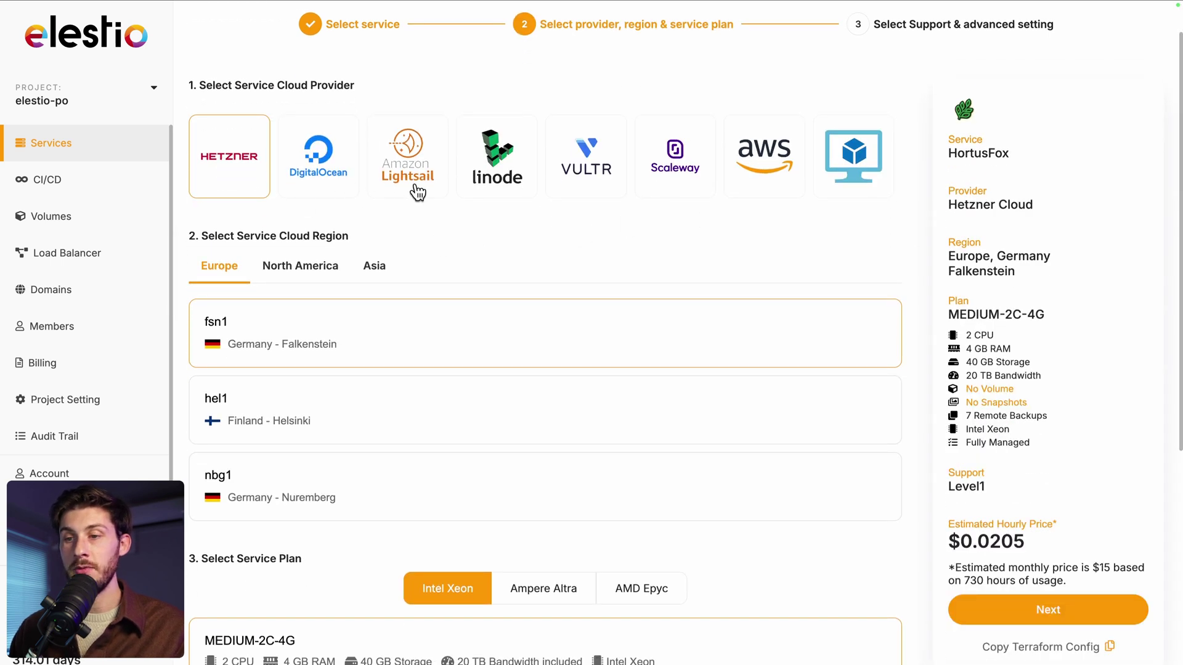
- Choose Hetzner Cloud as provider, with Falkenstein region and the MEDIUM-2C-4G plan
{"action": "left_click", "coordinate": [846, 166]}
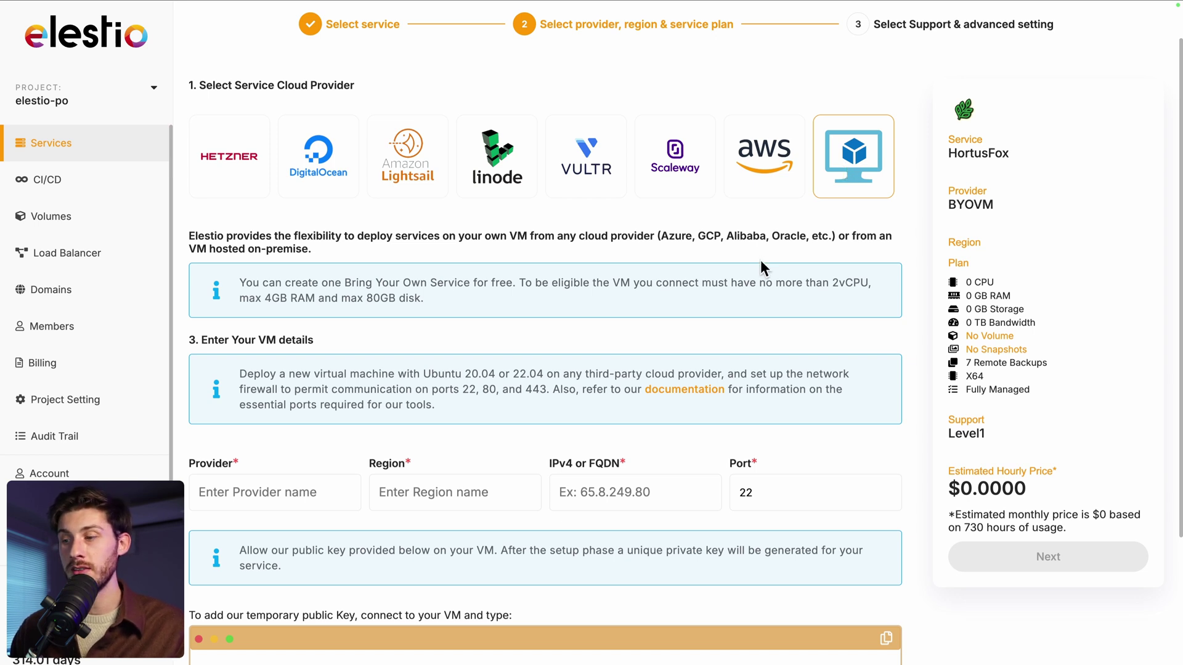
{"action": "left_click", "coordinate": [225, 191]}
{"action": "scroll", "coordinate": [523, 251], "scroll_direction": "down", "scroll_amount": 4}
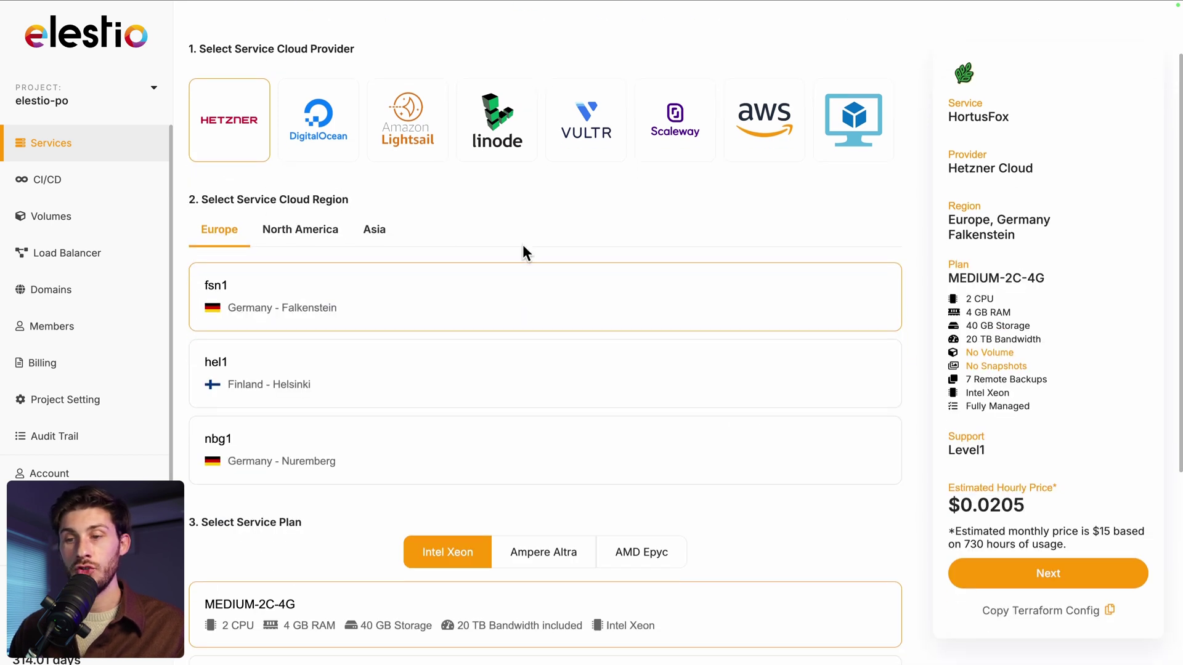
{"action": "scroll", "coordinate": [523, 251], "scroll_direction": "down", "scroll_amount": 2}
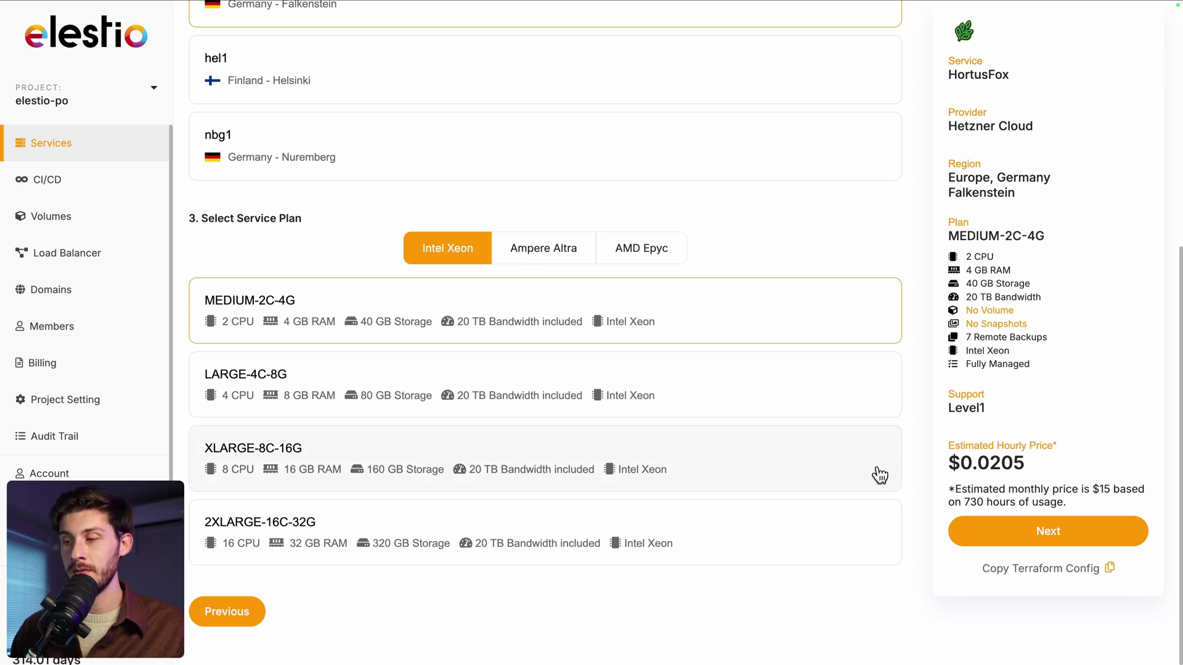
- Continue past advanced settings, create the service, and open the hortusfox-bktvr overview
{"action": "left_click", "coordinate": [1006, 535]}
{"action": "scroll", "coordinate": [465, 250], "scroll_direction": "up", "scroll_amount": 8}
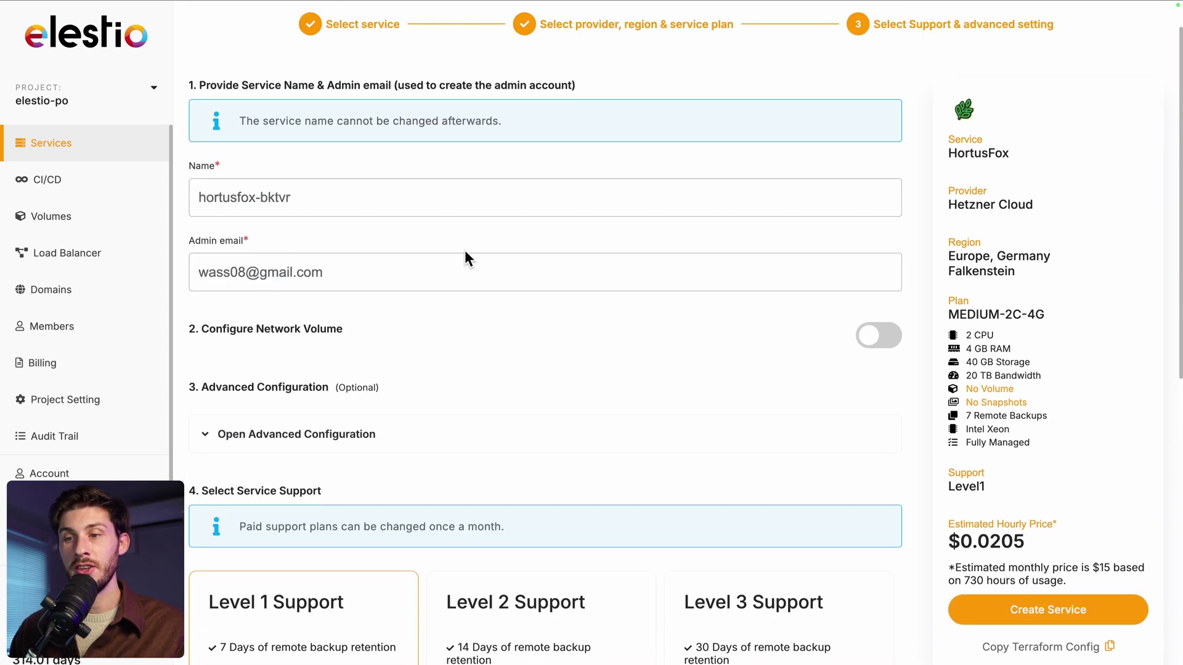
{"action": "scroll", "coordinate": [465, 250], "scroll_direction": "down", "scroll_amount": 2}
{"action": "scroll", "coordinate": [465, 250], "scroll_direction": "down", "scroll_amount": 5}
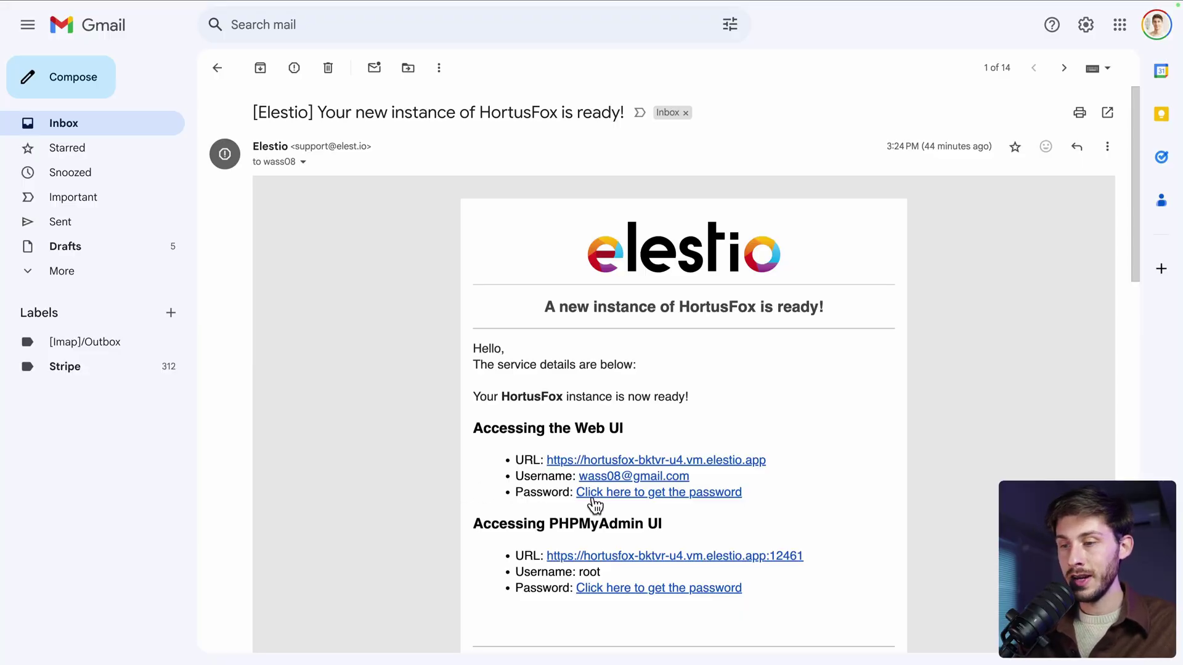
{"action": "left_click", "coordinate": [612, 492]}
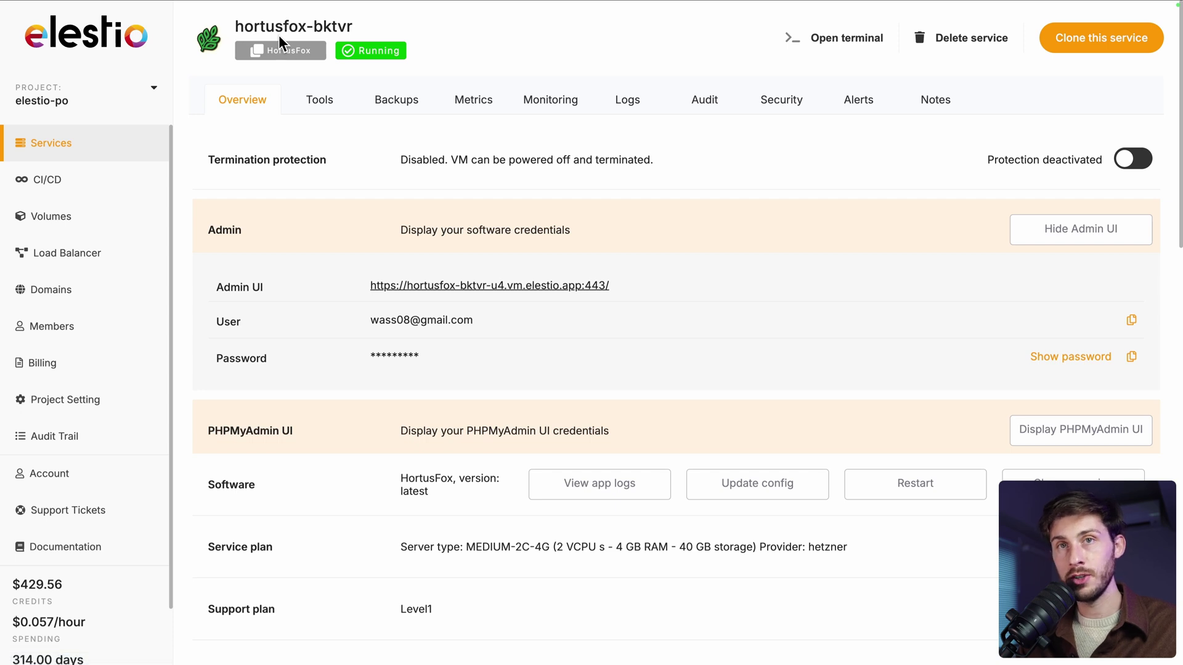
- Copy the admin password and go to the HortusFox admin UI login page
{"action": "left_click", "coordinate": [1132, 358]}
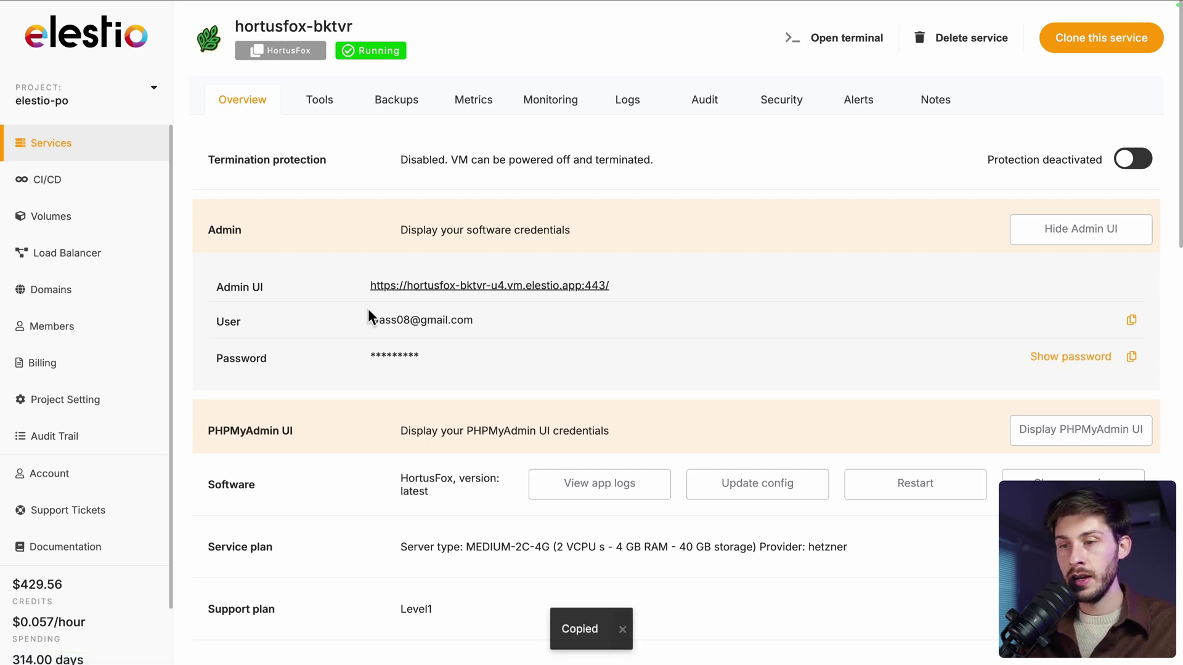
{"action": "left_click", "coordinate": [431, 287]}
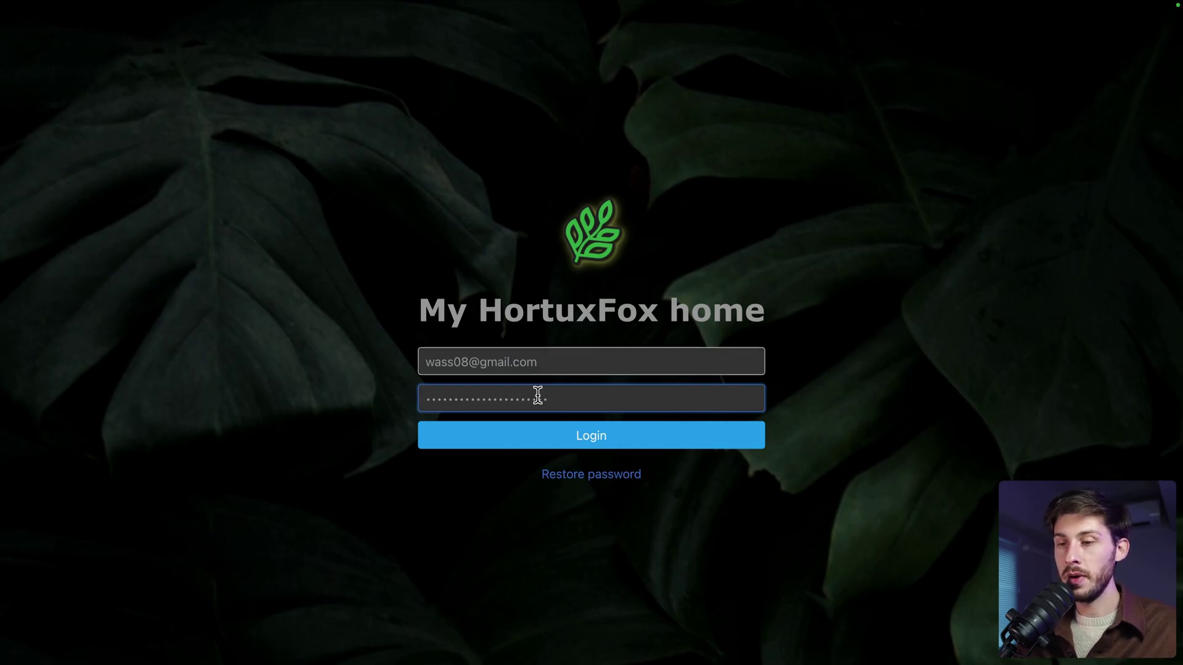
- Log in to HortusFox as admin with the filled-in email and password
{"action": "left_click", "coordinate": [547, 435]}
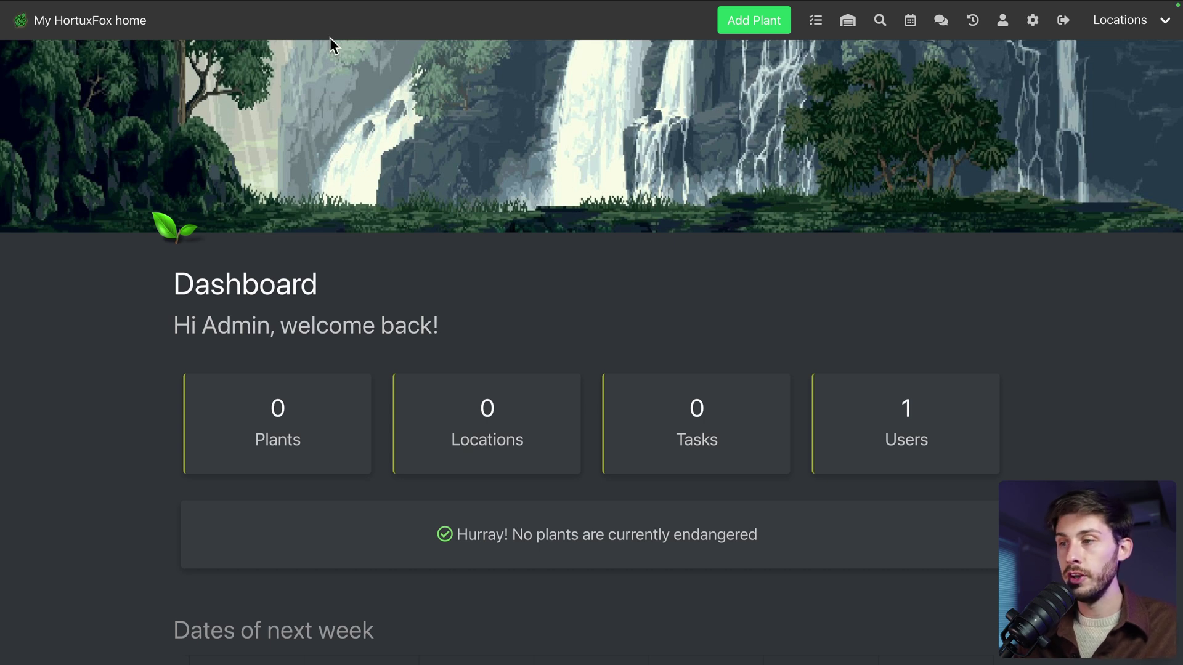
- In the Admin area's Environment settings, rename the workspace to 'Elestio Garden Party'
{"action": "left_click", "coordinate": [1029, 35]}
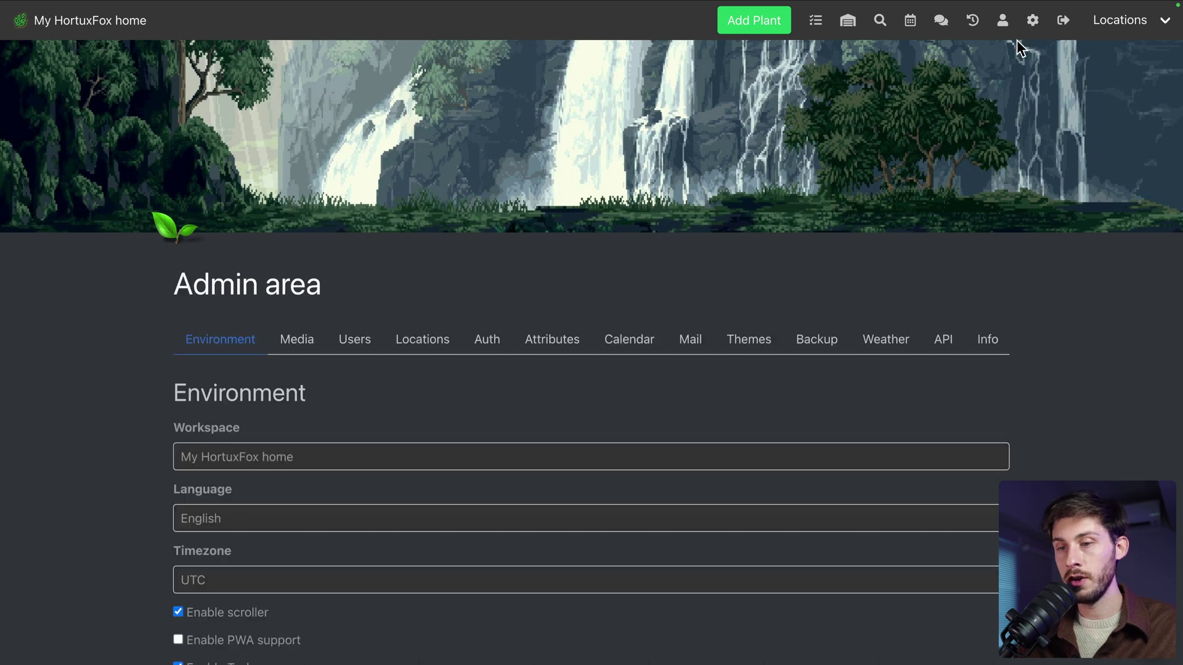
{"action": "scroll", "coordinate": [259, 184], "scroll_direction": "down", "scroll_amount": 1}
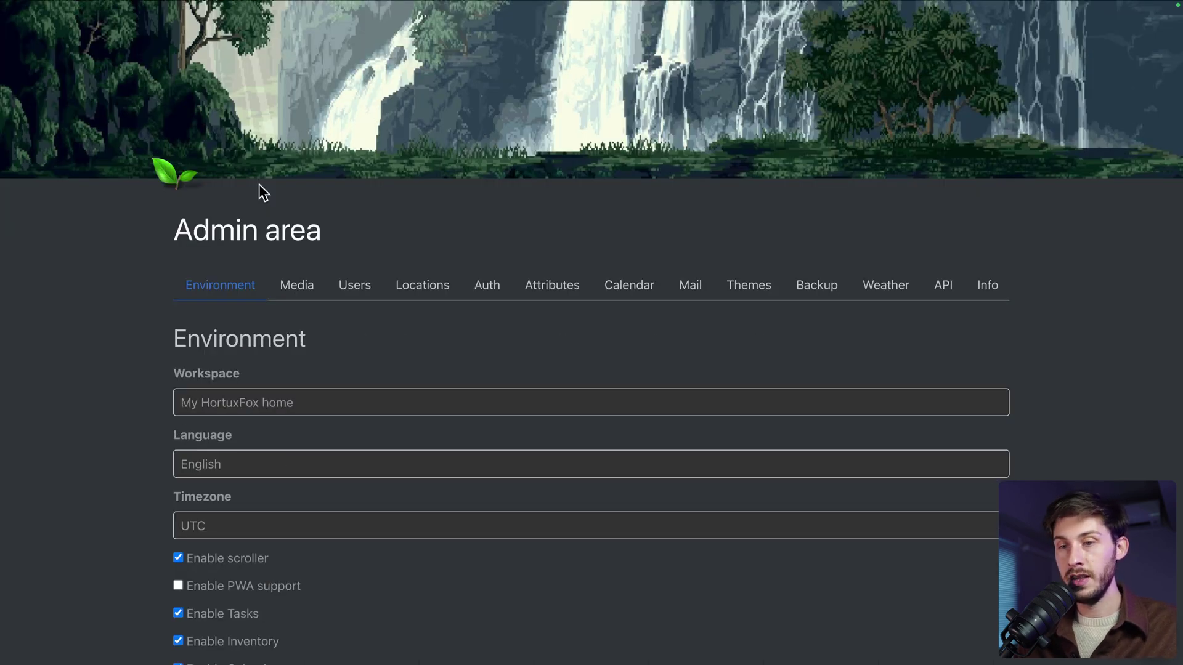
{"action": "scroll", "coordinate": [259, 184], "scroll_direction": "down", "scroll_amount": 2}
{"action": "left_click_drag", "start_coordinate": [357, 267], "coordinate": [170, 268]}
{"action": "scroll", "coordinate": [221, 173], "scroll_direction": "up", "scroll_amount": 3}
{"action": "scroll", "coordinate": [242, 209], "scroll_direction": "down", "scroll_amount": 2}
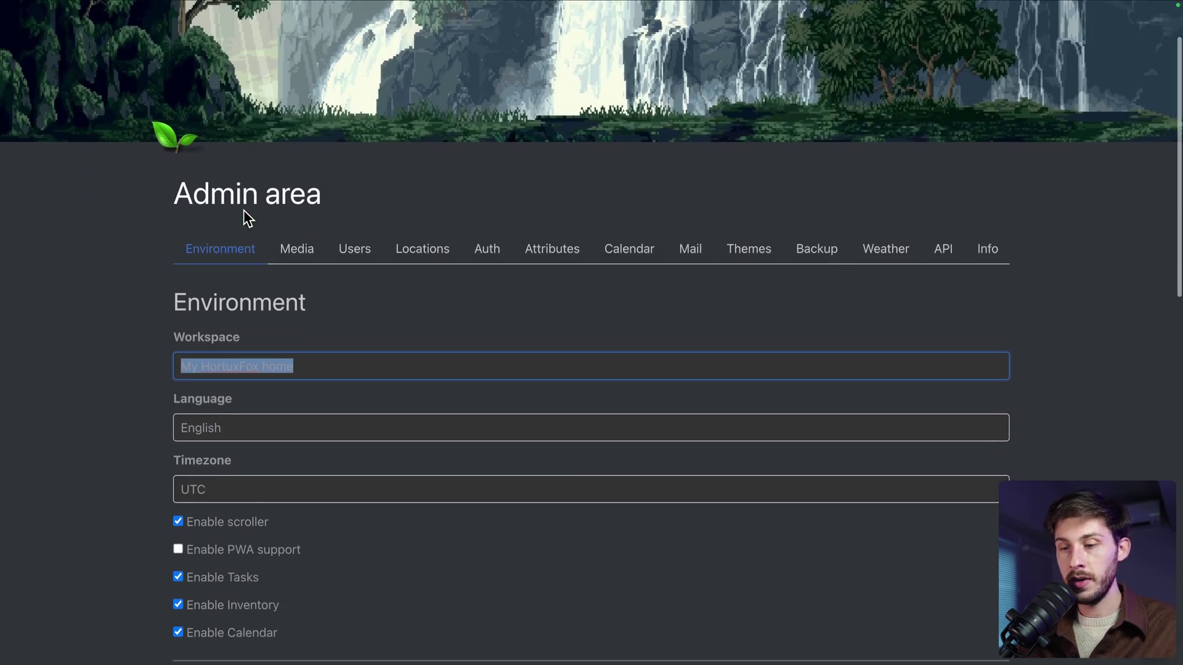
{"action": "type", "text": "Elestio Garden Party"}
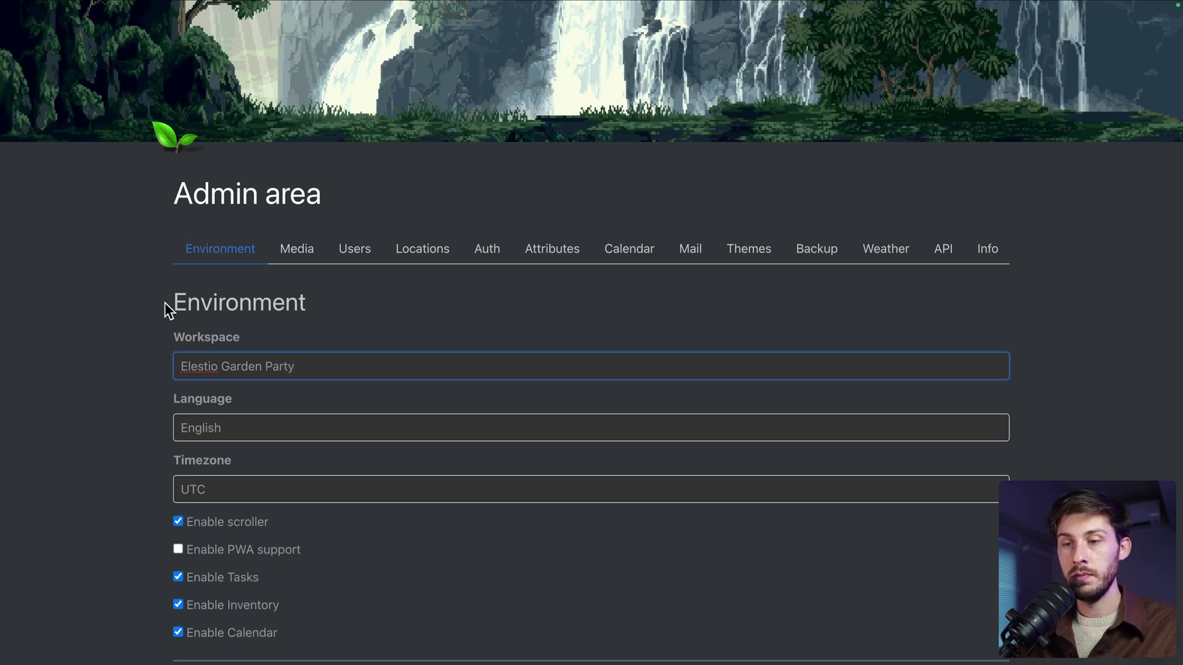
- Keep English as the workspace language and review the remaining environment options
{"action": "scroll", "coordinate": [164, 307], "scroll_direction": "down", "scroll_amount": 1}
{"action": "left_click", "coordinate": [215, 362]}
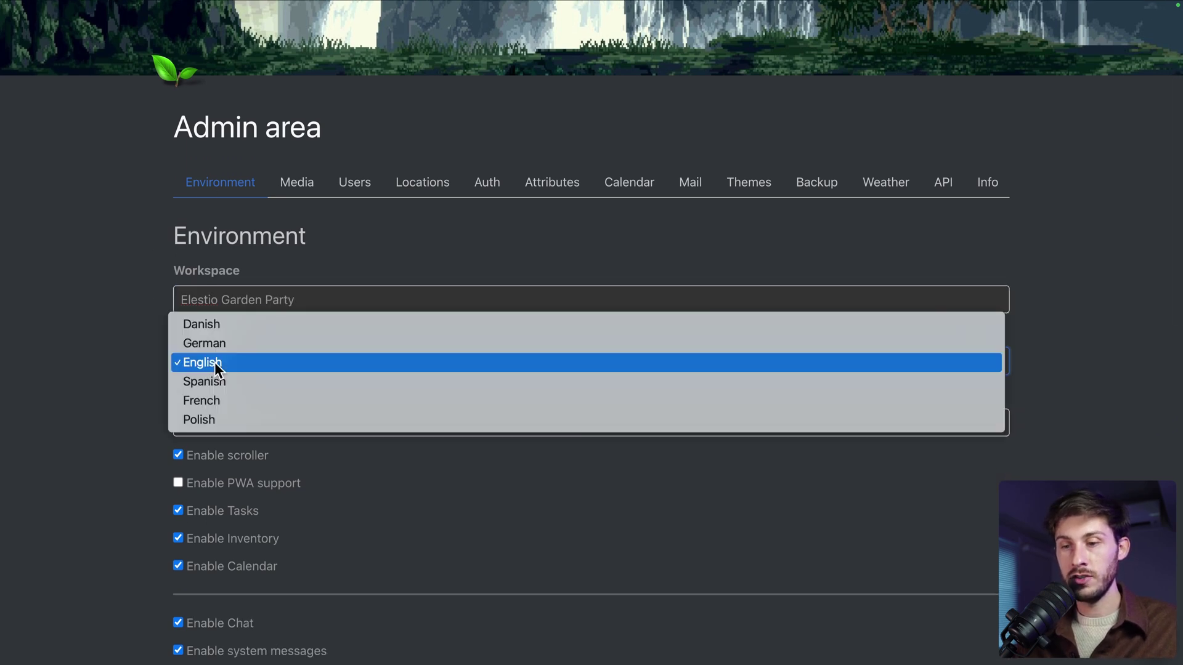
{"action": "left_click", "coordinate": [154, 368]}
{"action": "scroll", "coordinate": [153, 460], "scroll_direction": "down", "scroll_amount": 3}
{"action": "scroll", "coordinate": [152, 460], "scroll_direction": "down", "scroll_amount": 1}
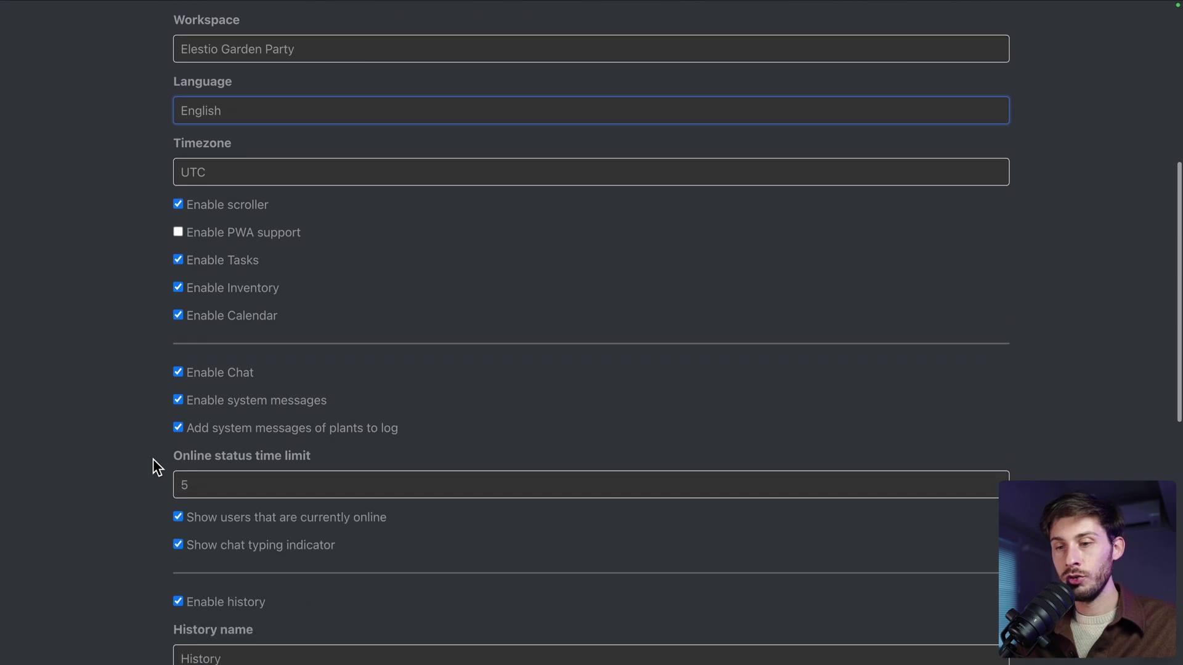
{"action": "scroll", "coordinate": [153, 460], "scroll_direction": "down", "scroll_amount": 2}
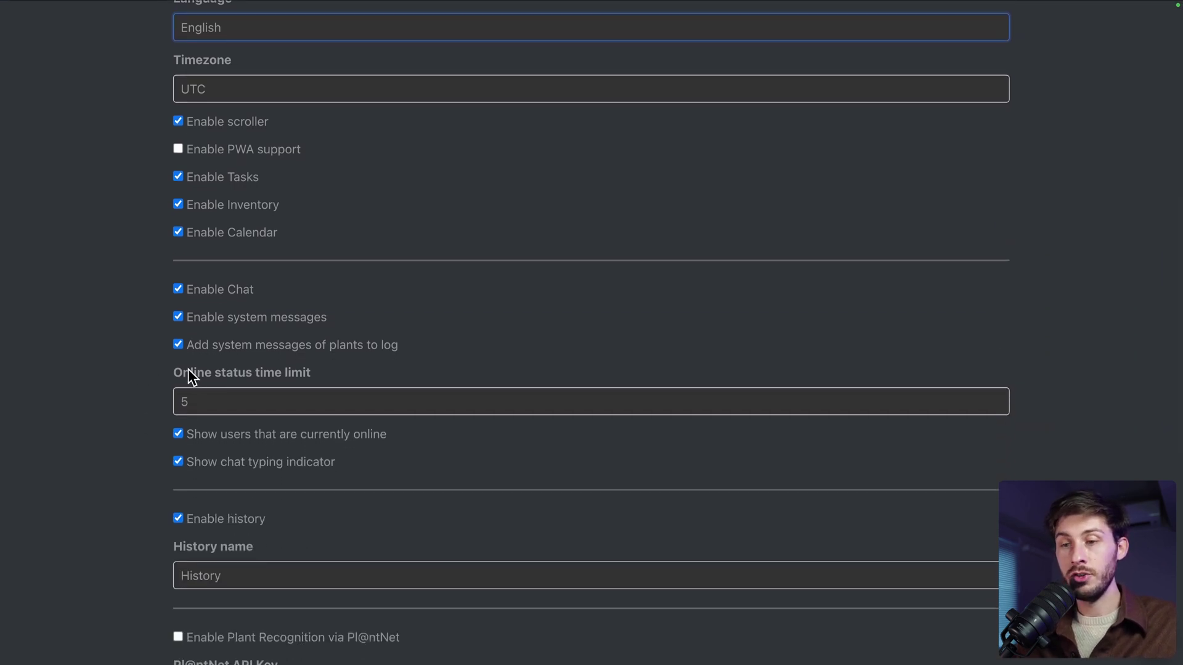
{"action": "scroll", "coordinate": [127, 359], "scroll_direction": "up", "scroll_amount": 7}
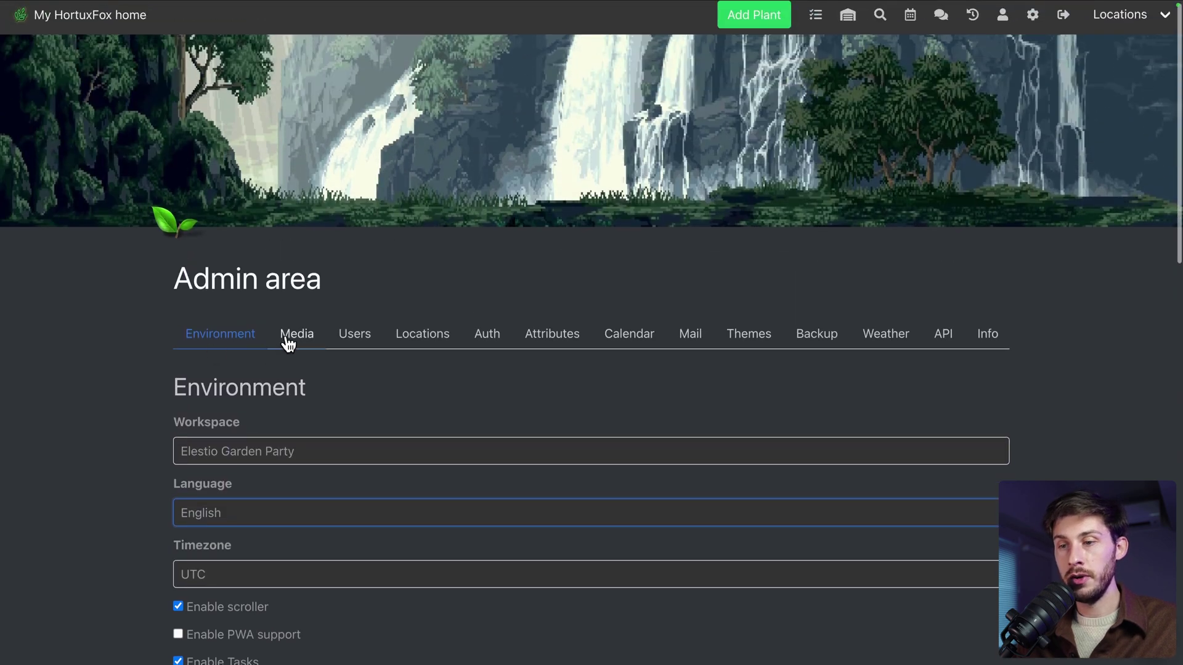
- Save the Environment settings, then try adding a plant, which prompts for a first location
{"action": "left_click", "coordinate": [291, 339]}
{"action": "left_click", "coordinate": [291, 339]}
{"action": "scroll", "coordinate": [159, 373], "scroll_direction": "down", "scroll_amount": 5}
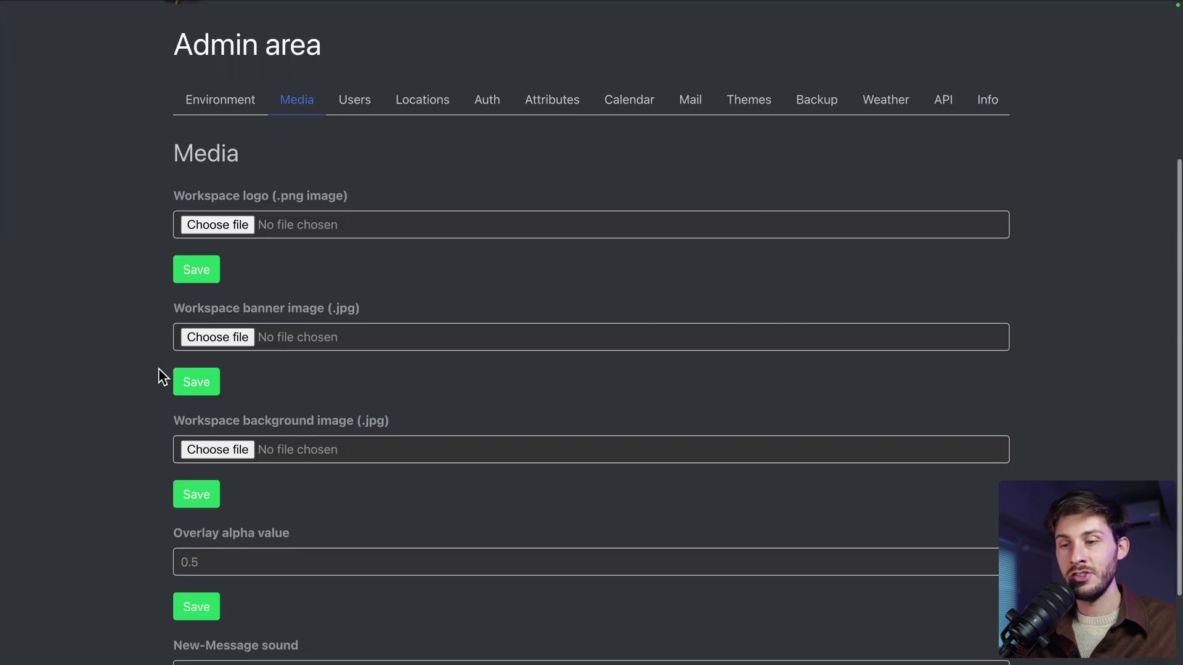
{"action": "scroll", "coordinate": [87, 334], "scroll_direction": "up", "scroll_amount": 3}
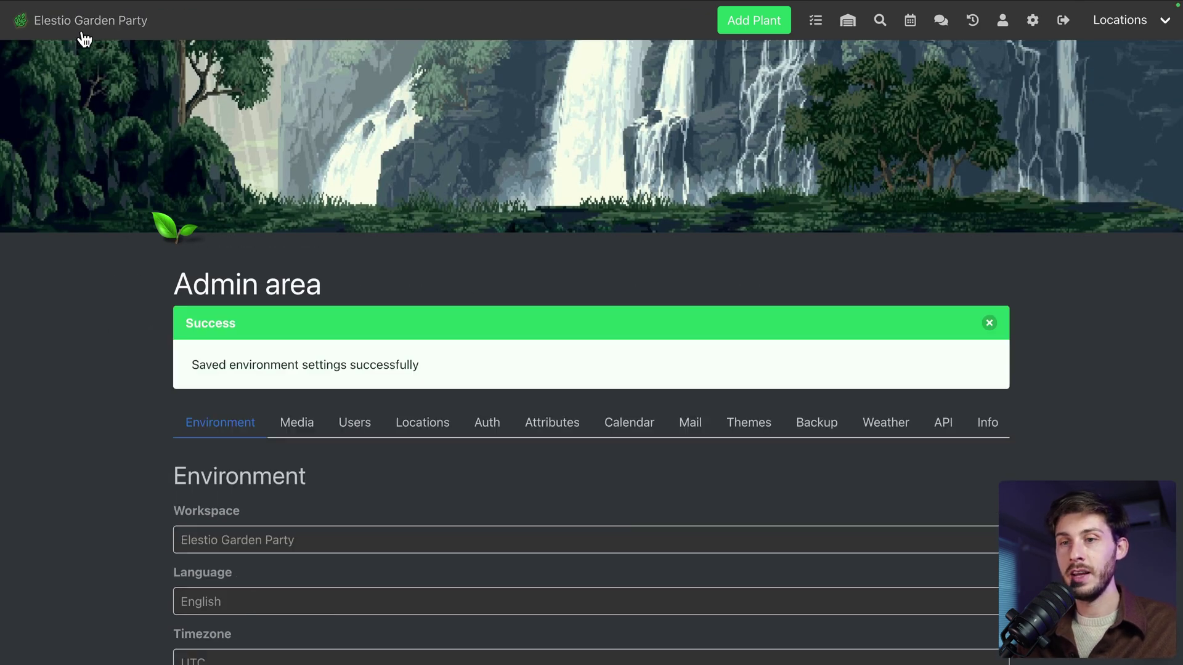
{"action": "left_click", "coordinate": [752, 21]}
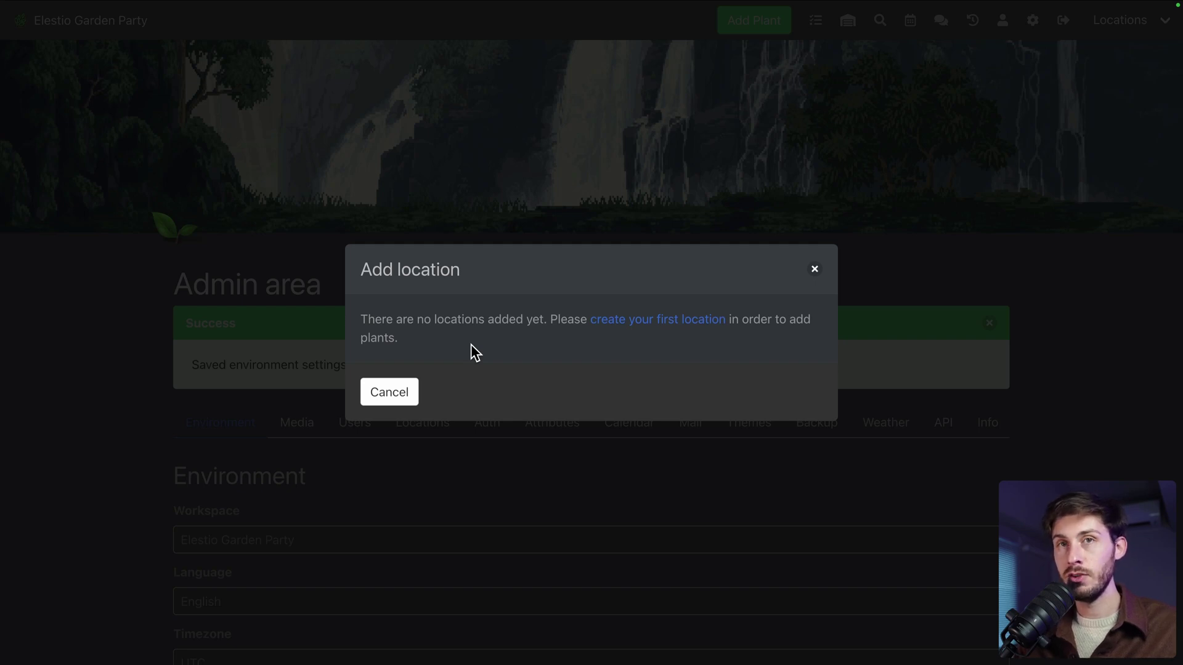
- Create the first location, 'Living Room', keeping the default fas fa-leaf icon
{"action": "left_click", "coordinate": [629, 326]}
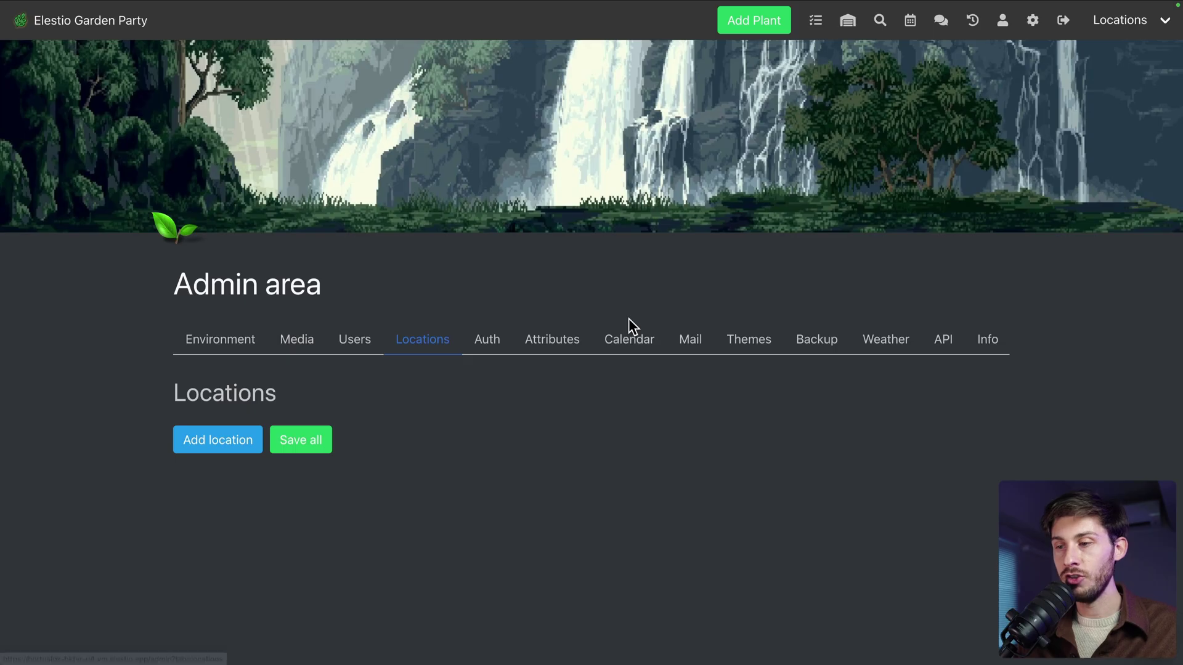
{"action": "left_click", "coordinate": [212, 447]}
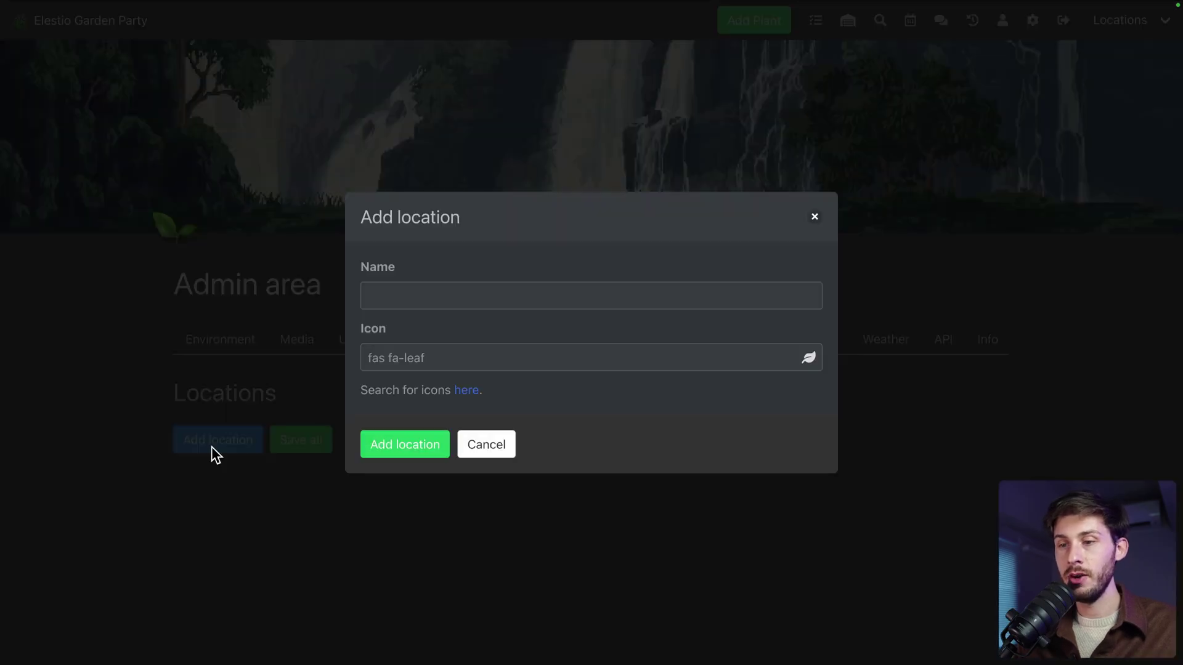
{"action": "left_click", "coordinate": [434, 299]}
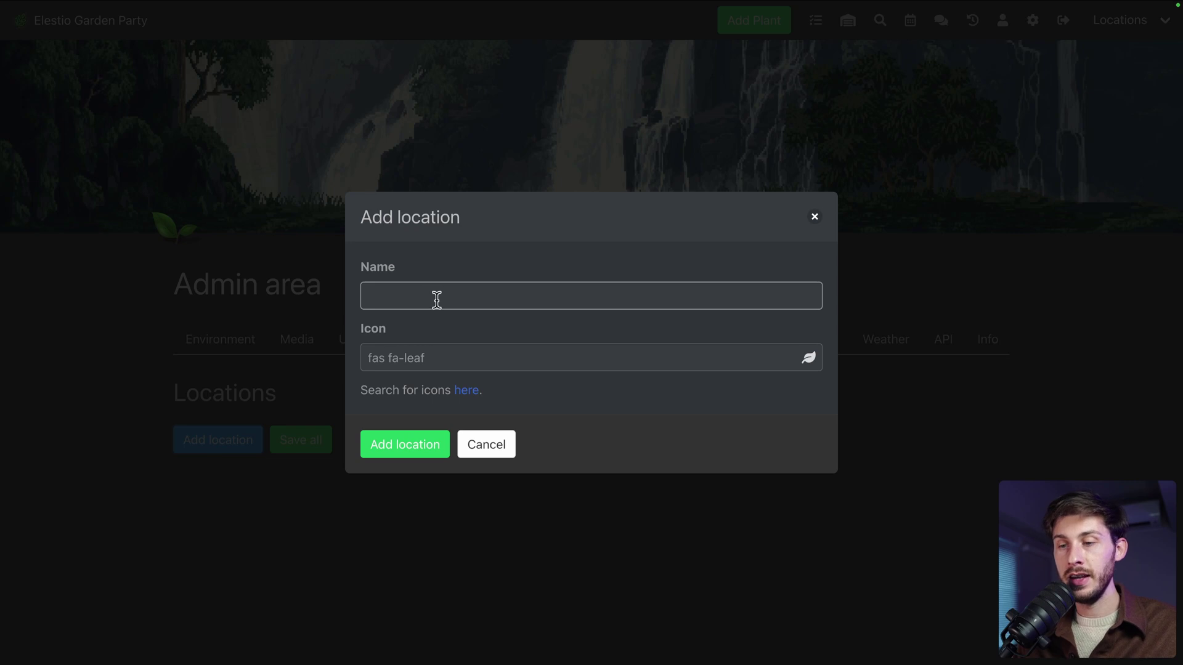
{"action": "type", "text": "Living Room"}
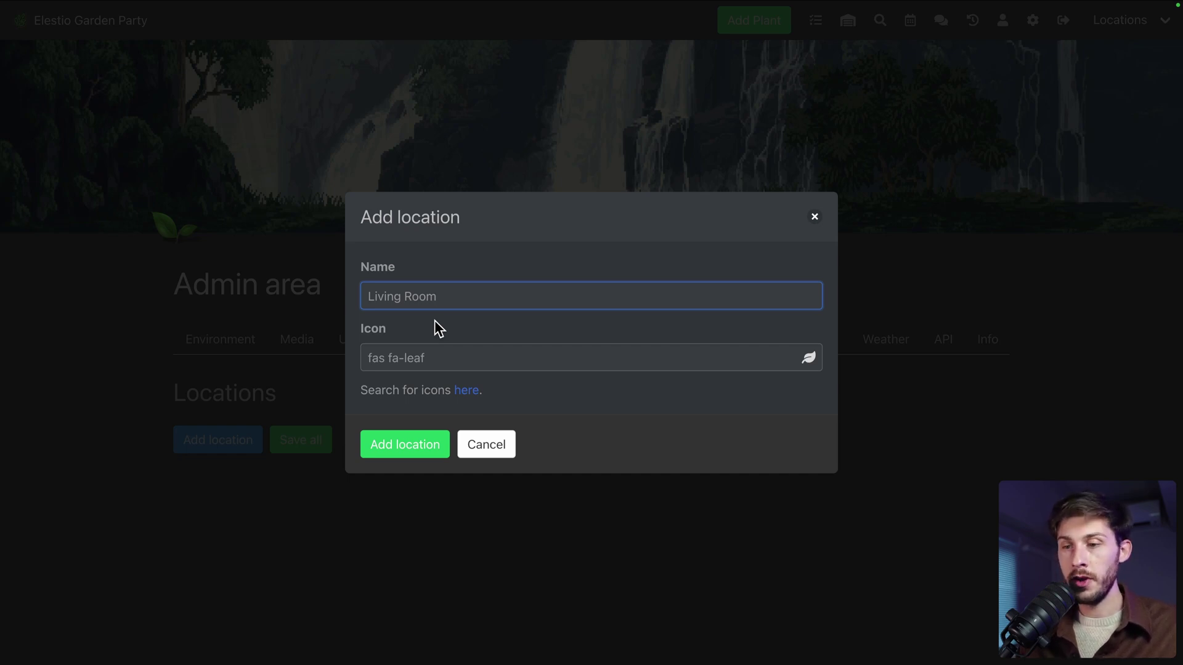
{"action": "left_click", "coordinate": [403, 453]}
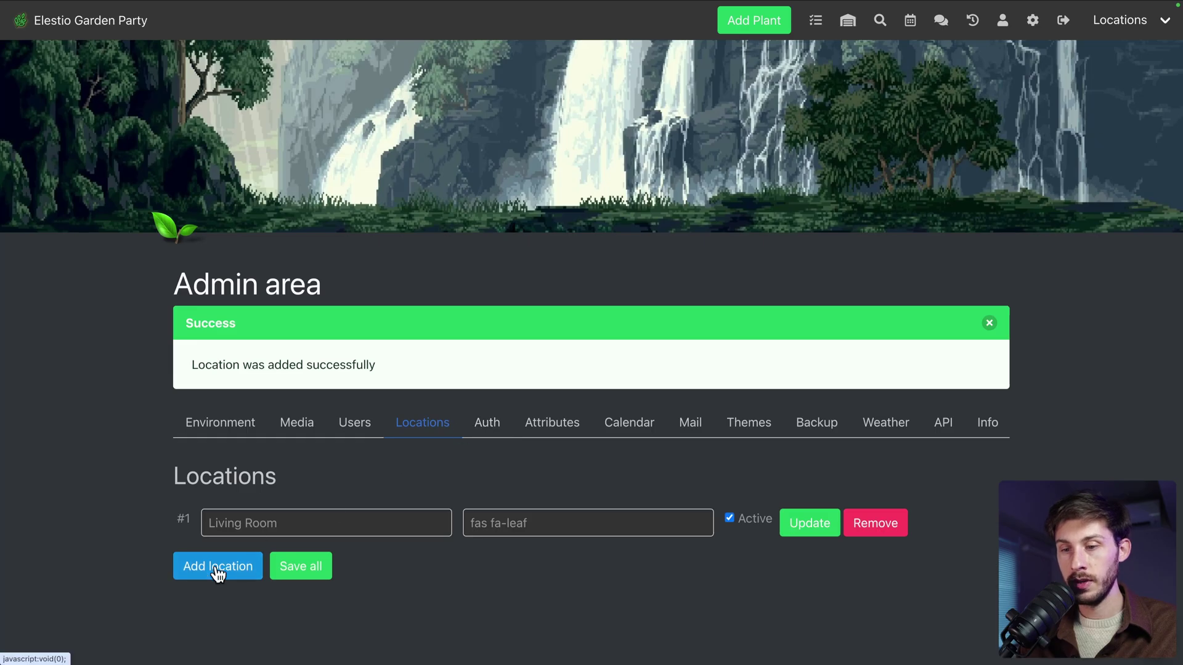
- Name a second location 'Kitchen' and bring up the Font Awesome catalogue to choose its icon
{"action": "left_click", "coordinate": [215, 566]}
{"action": "left_click", "coordinate": [462, 301]}
{"action": "type", "text": "Kitchen"}
{"action": "left_click", "coordinate": [509, 338]}
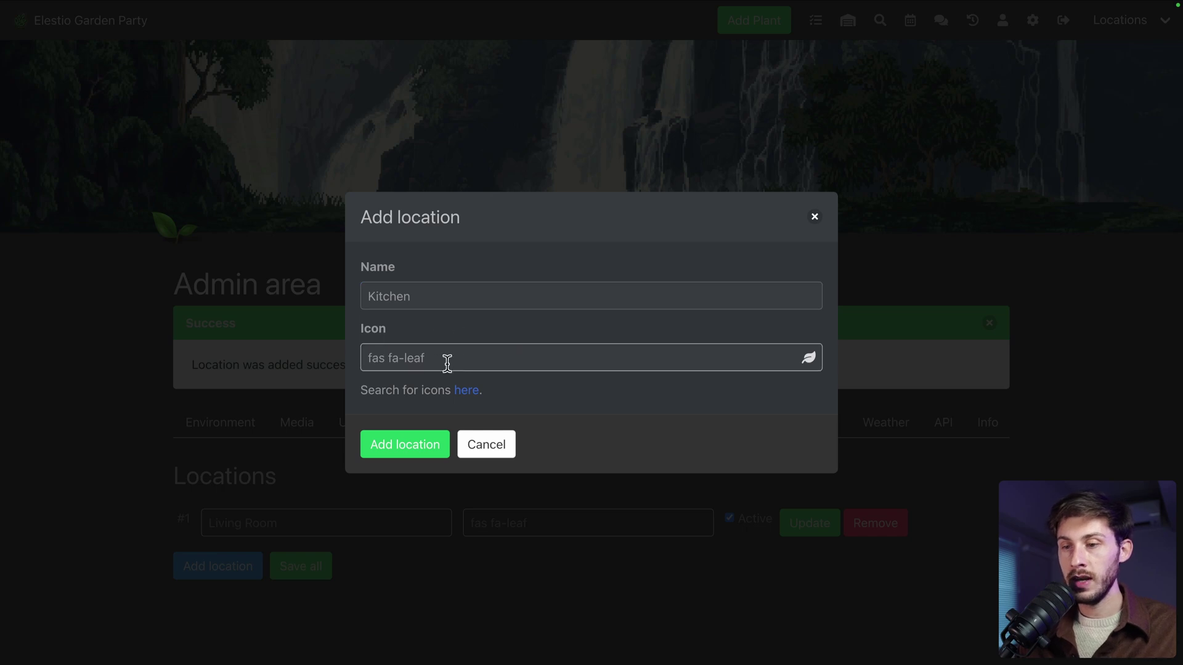
{"action": "left_click_drag", "start_coordinate": [545, 366], "coordinate": [362, 356]}
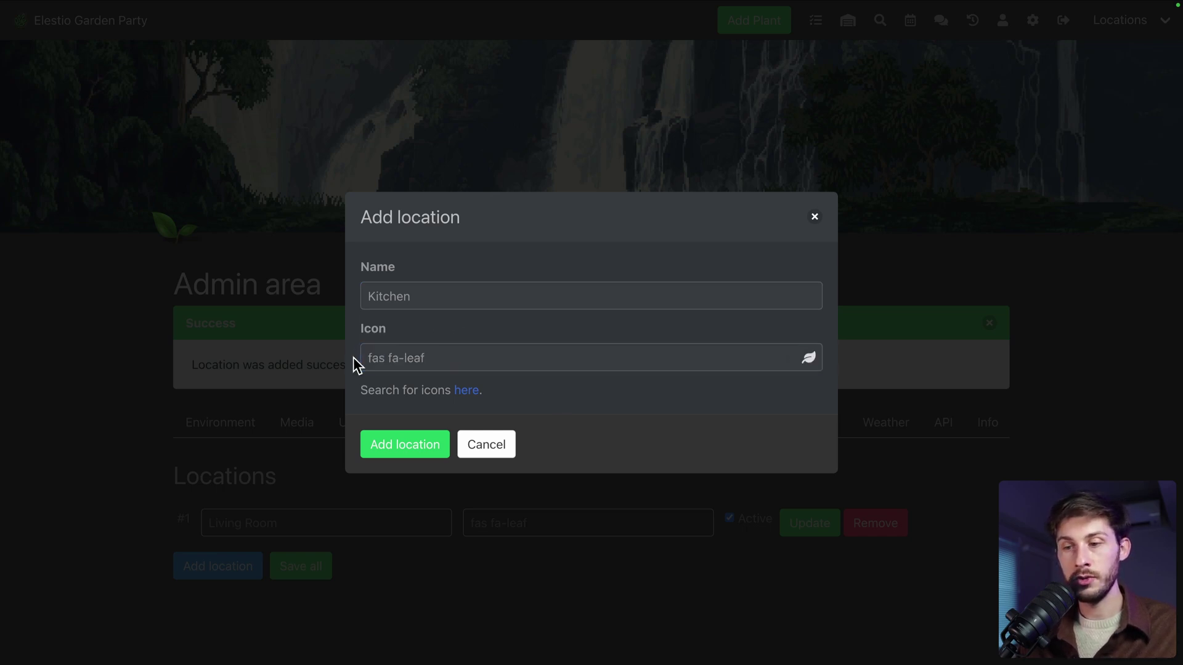
{"action": "left_click", "coordinate": [463, 392]}
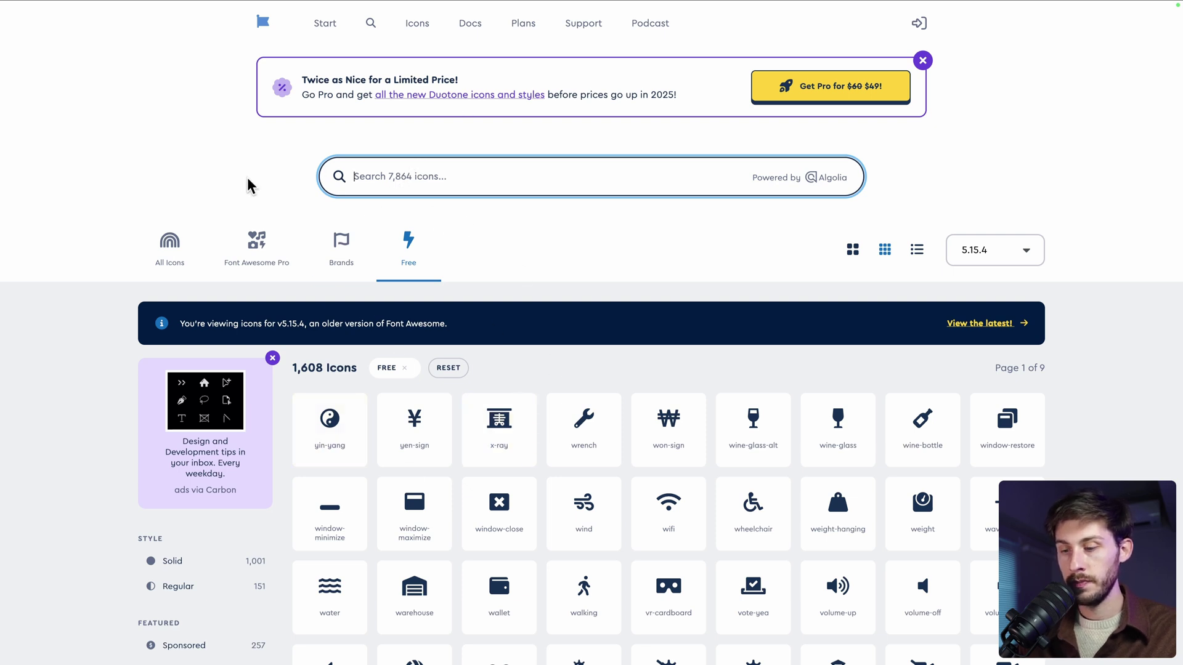
- Search Font Awesome for 'fork' and select the utensils icon's class, fas fa-utensils
{"action": "type", "text": "fork"}
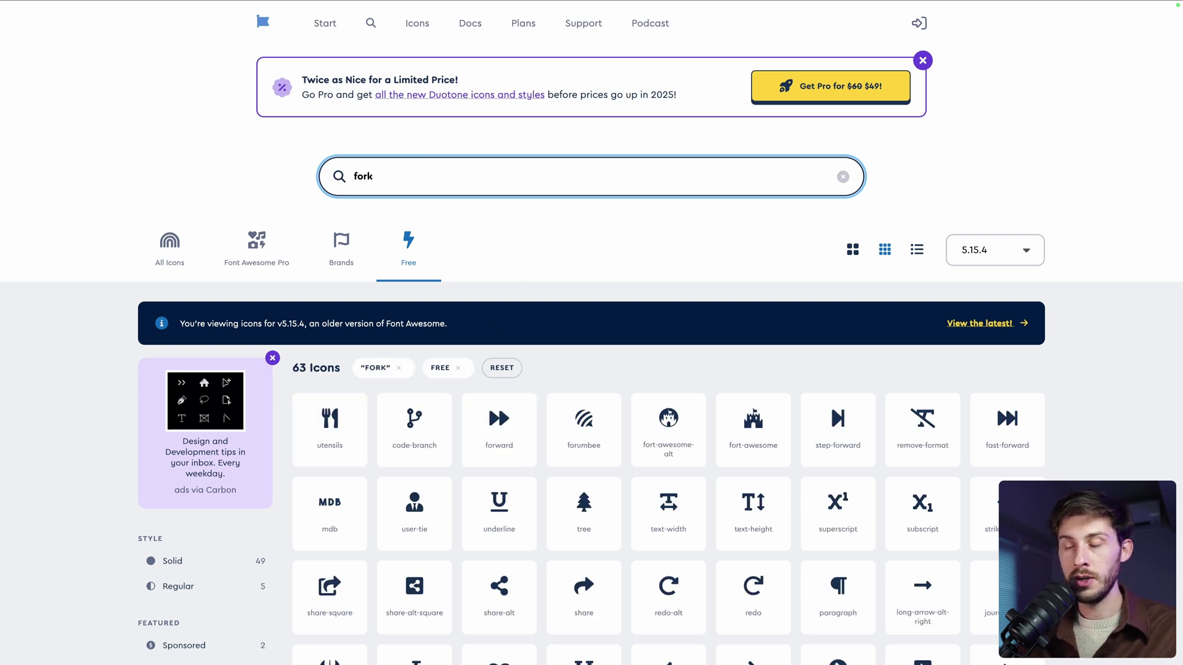
{"action": "left_click", "coordinate": [316, 453]}
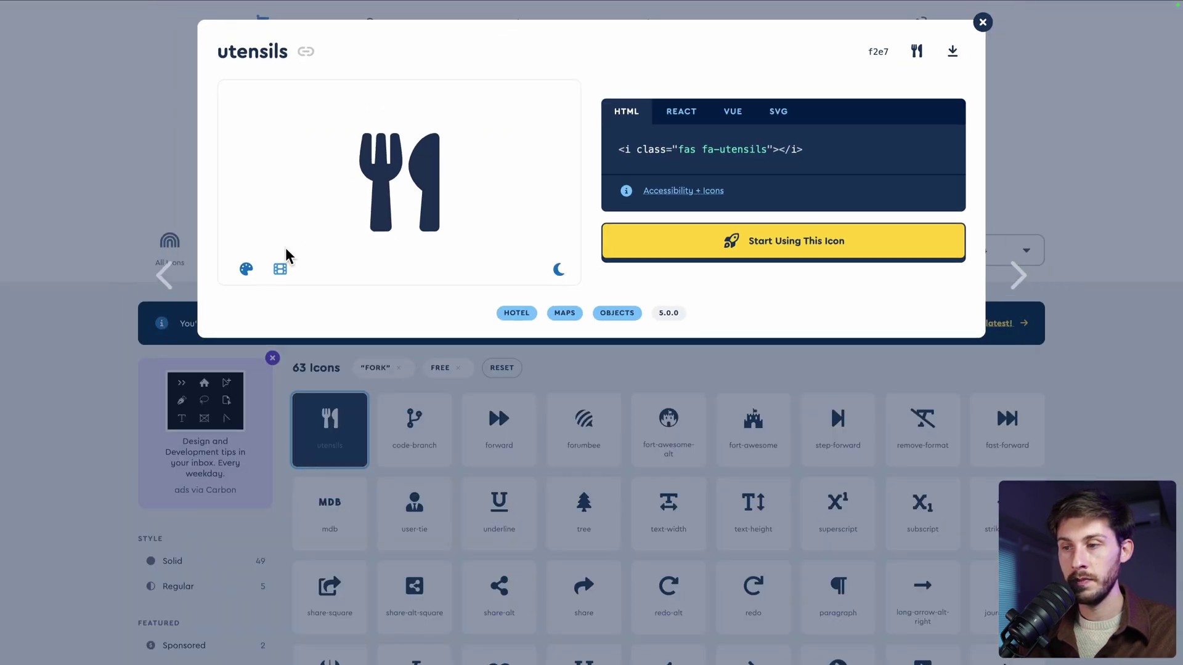
{"action": "left_click_drag", "start_coordinate": [677, 152], "coordinate": [768, 159]}
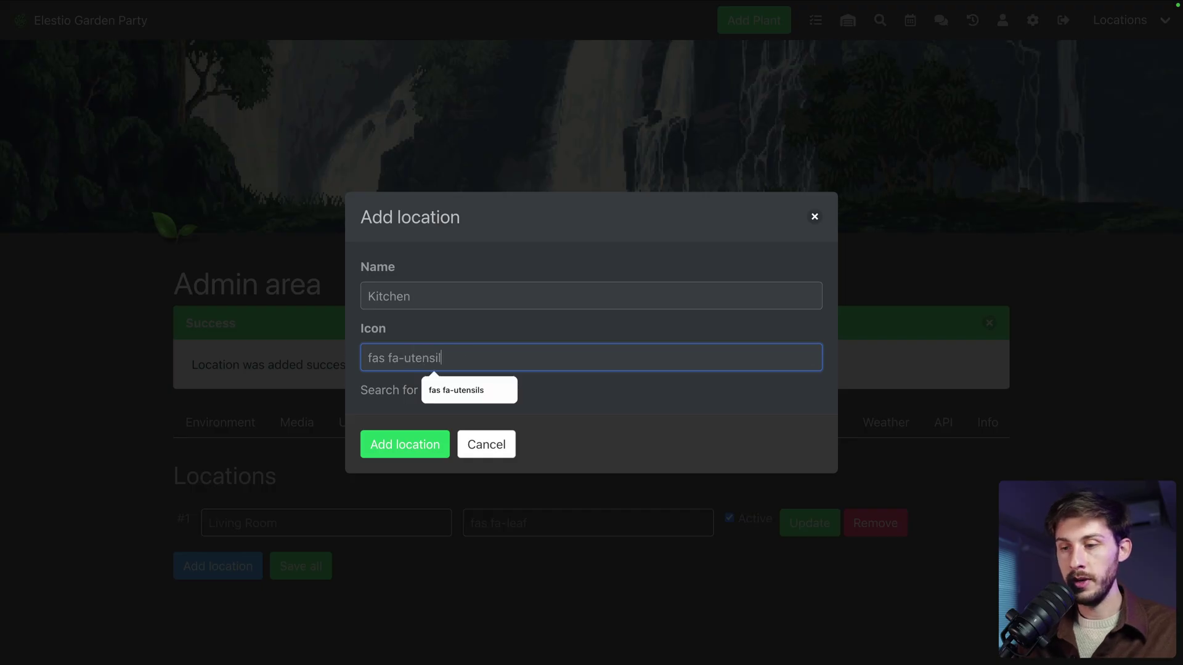
- Complete the icon class to fas fa-utensils and save the Kitchen location
{"action": "type", "text": "s"}
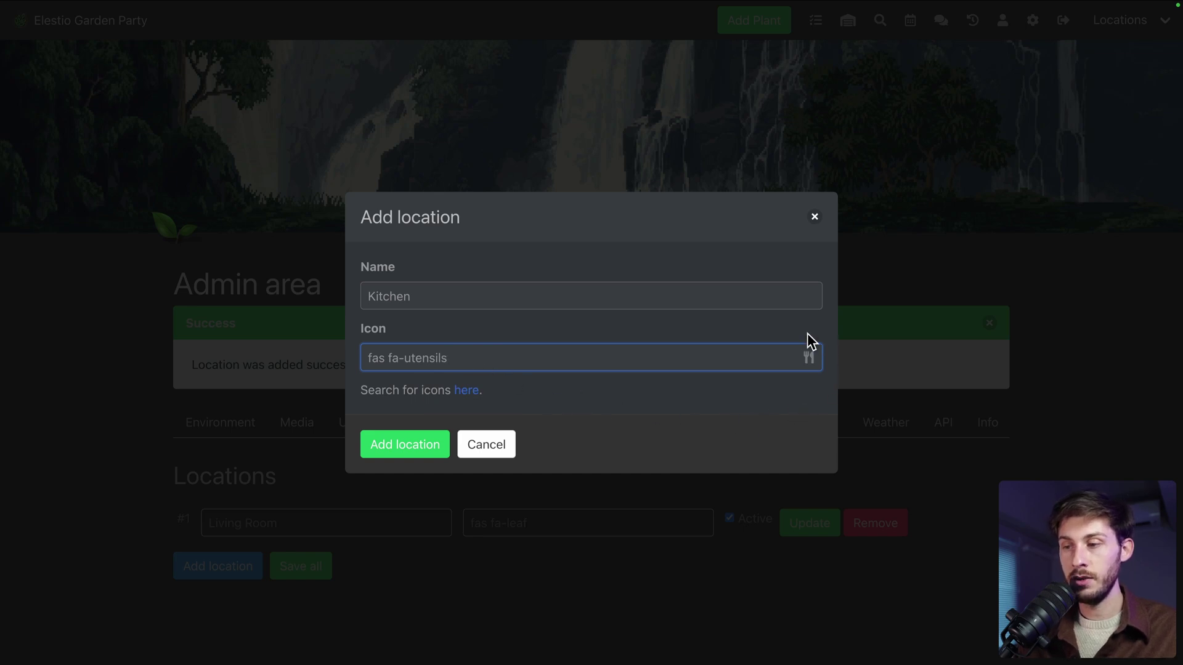
{"action": "left_click", "coordinate": [402, 452]}
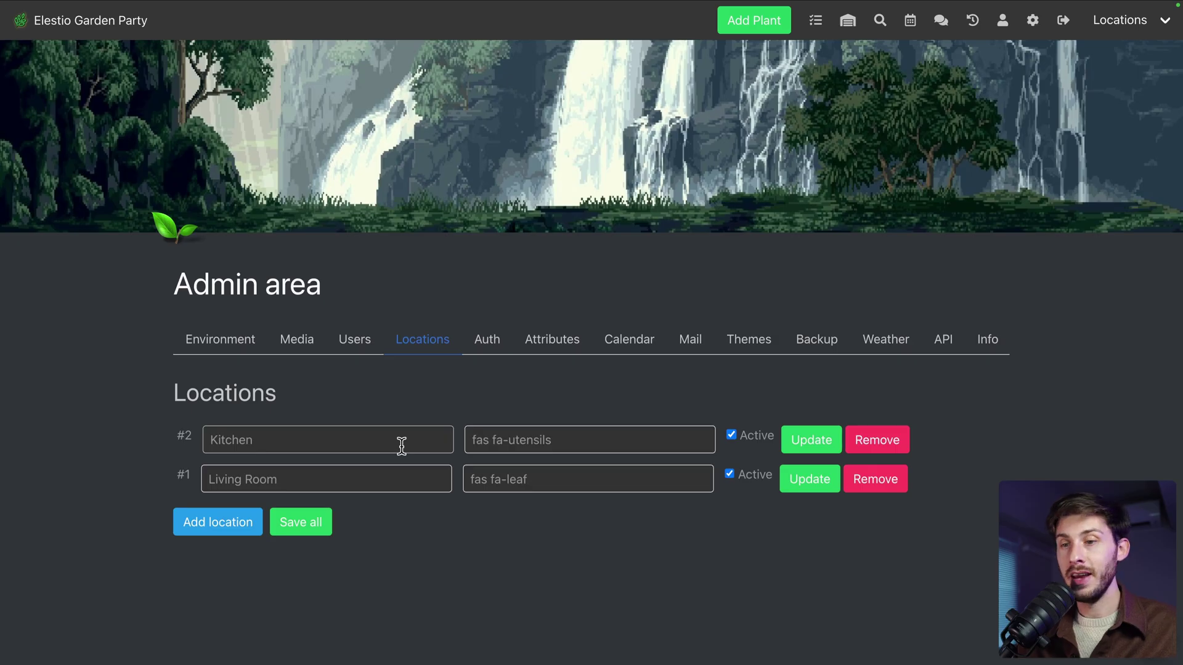
- Create an Aloe Vera plant placed in the Kitchen location
{"action": "left_click", "coordinate": [754, 25]}
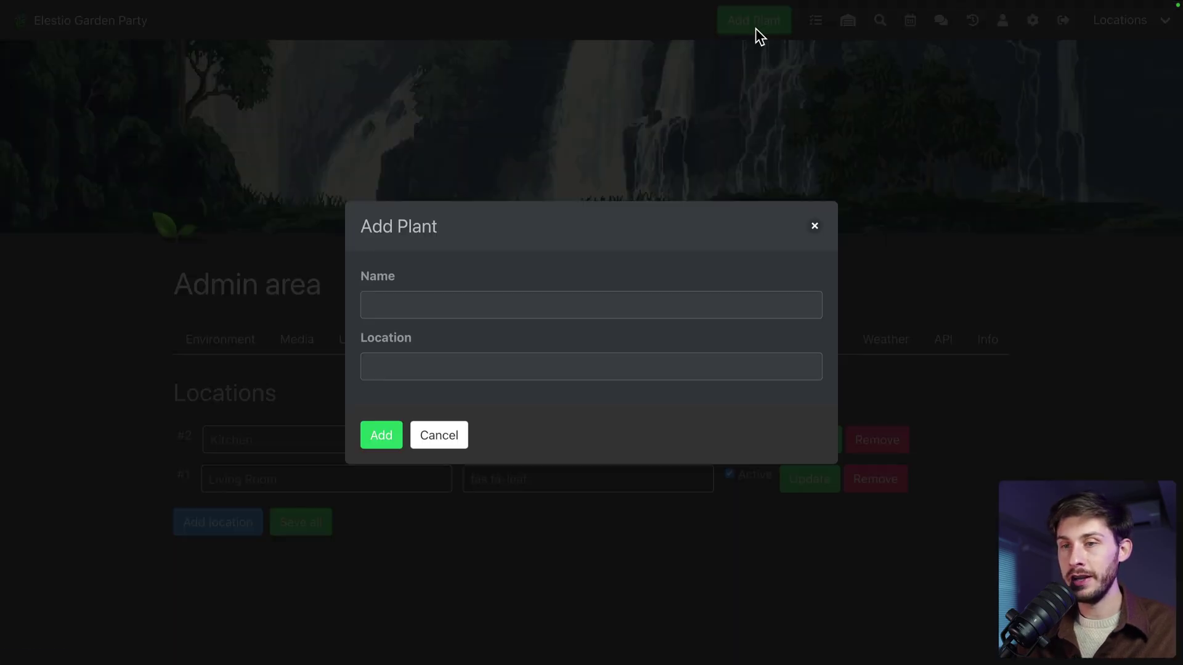
{"action": "left_click", "coordinate": [446, 301]}
{"action": "type", "text": "Aloe Vera"}
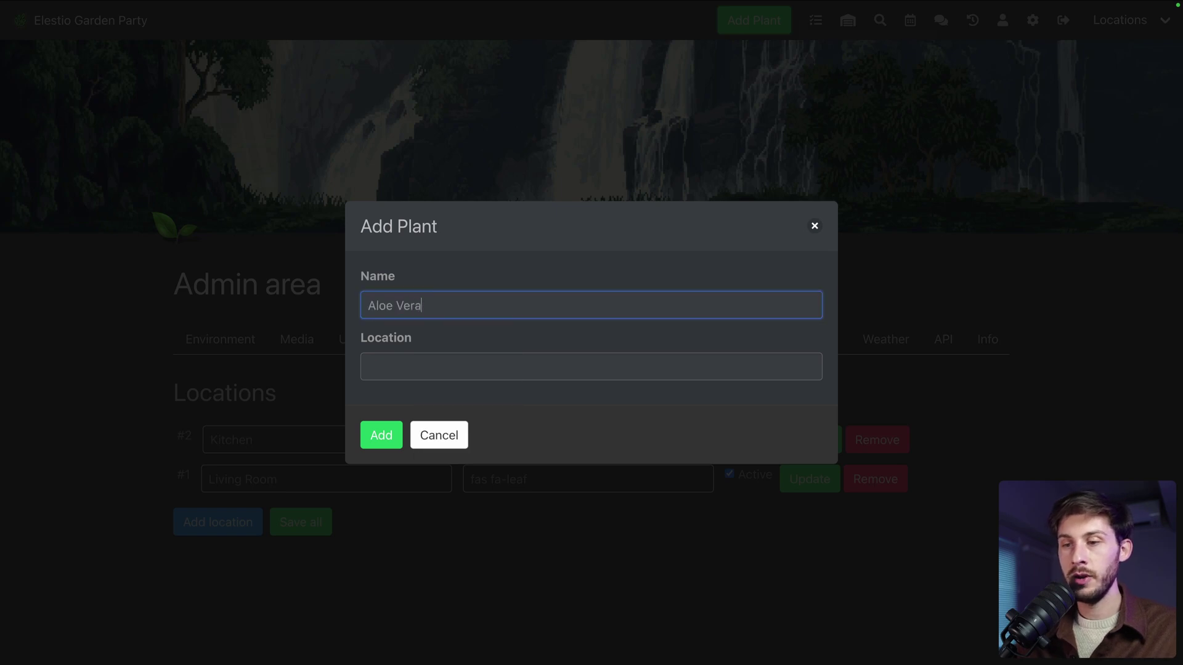
{"action": "left_click", "coordinate": [441, 362]}
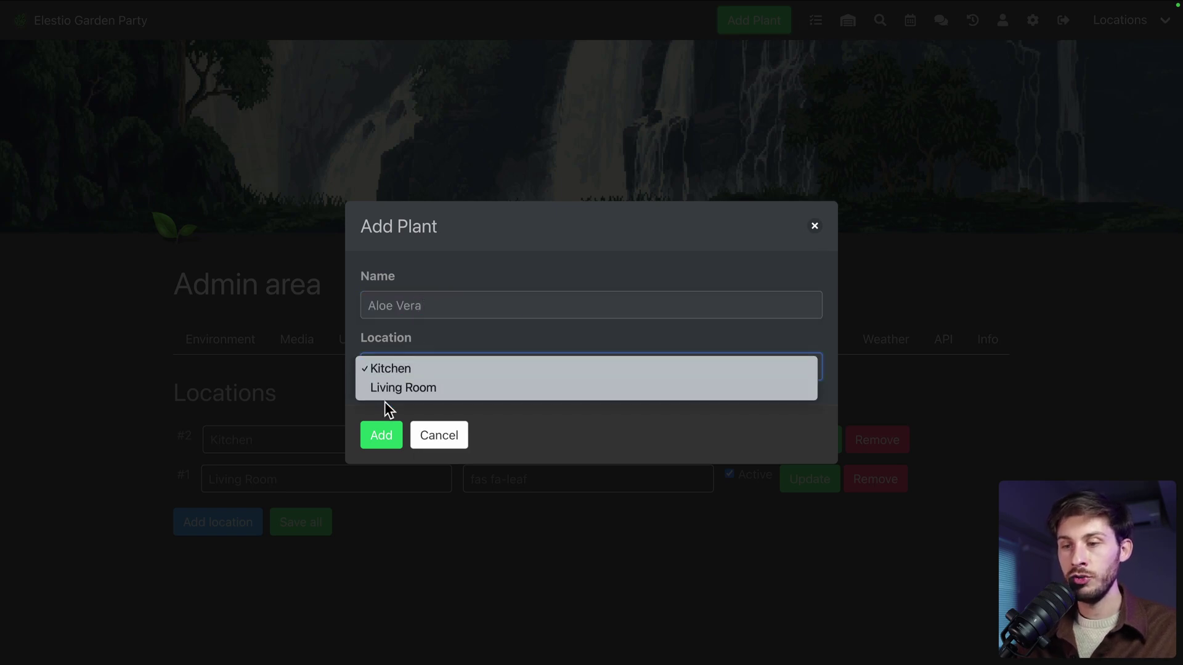
{"action": "left_click", "coordinate": [424, 370]}
{"action": "left_click", "coordinate": [377, 441]}
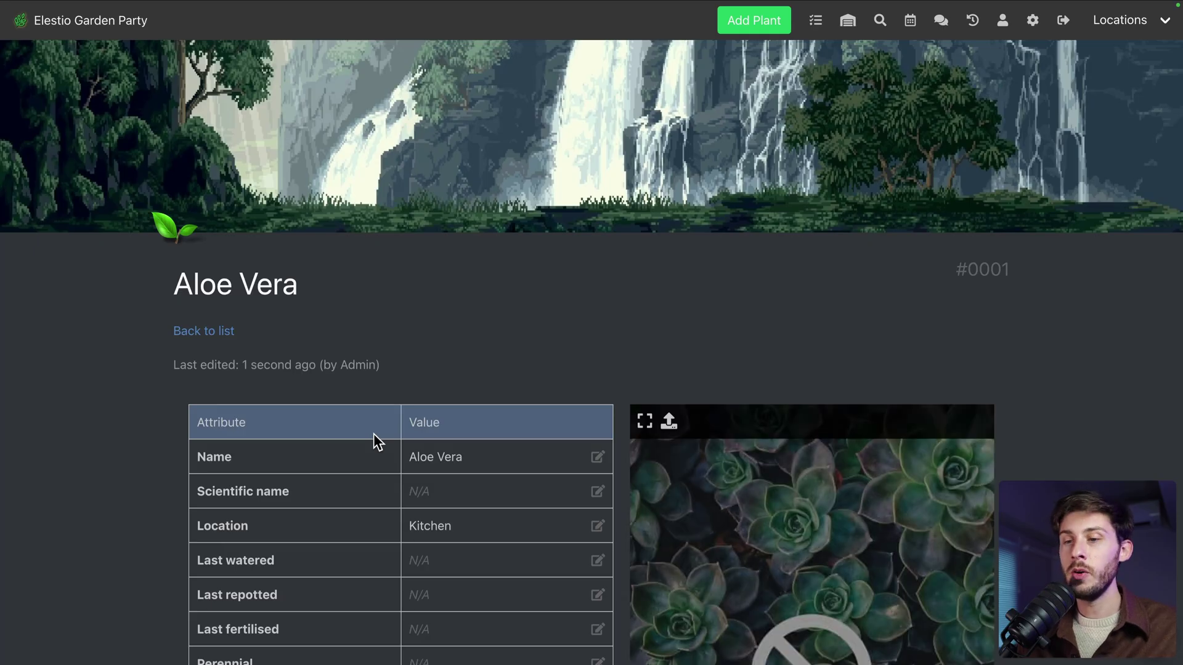
- Begin setting the plant's main photo from a web URL
{"action": "scroll", "coordinate": [374, 434], "scroll_direction": "down", "scroll_amount": 3}
{"action": "scroll", "coordinate": [376, 441], "scroll_direction": "down", "scroll_amount": 2}
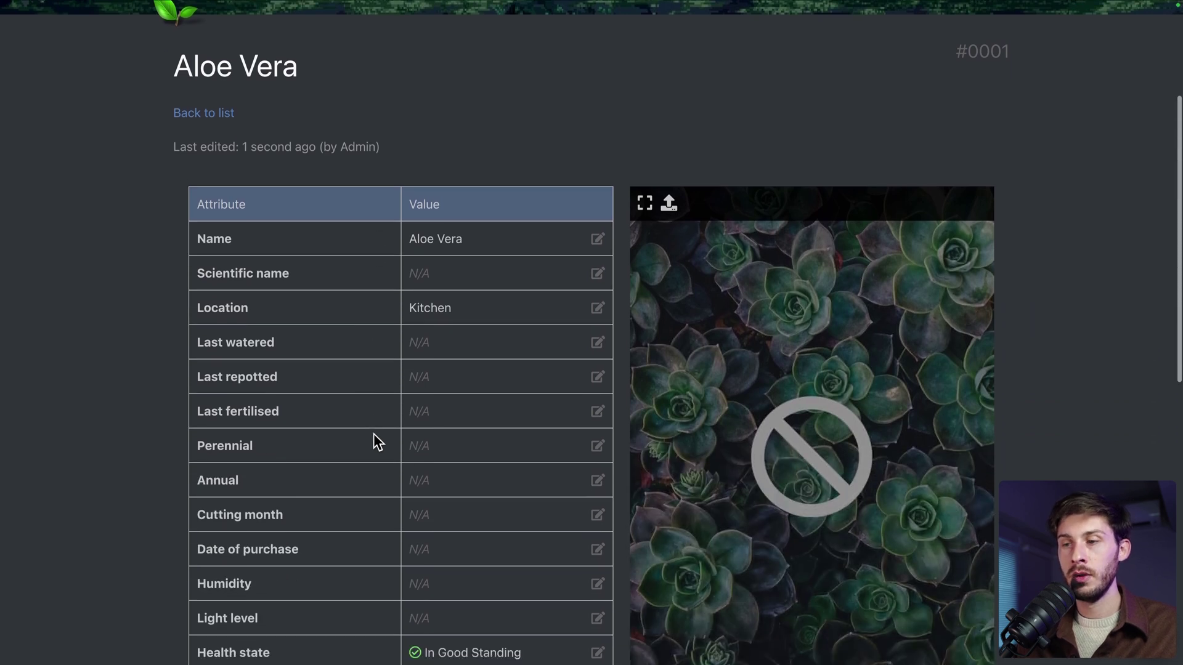
{"action": "left_click", "coordinate": [668, 210]}
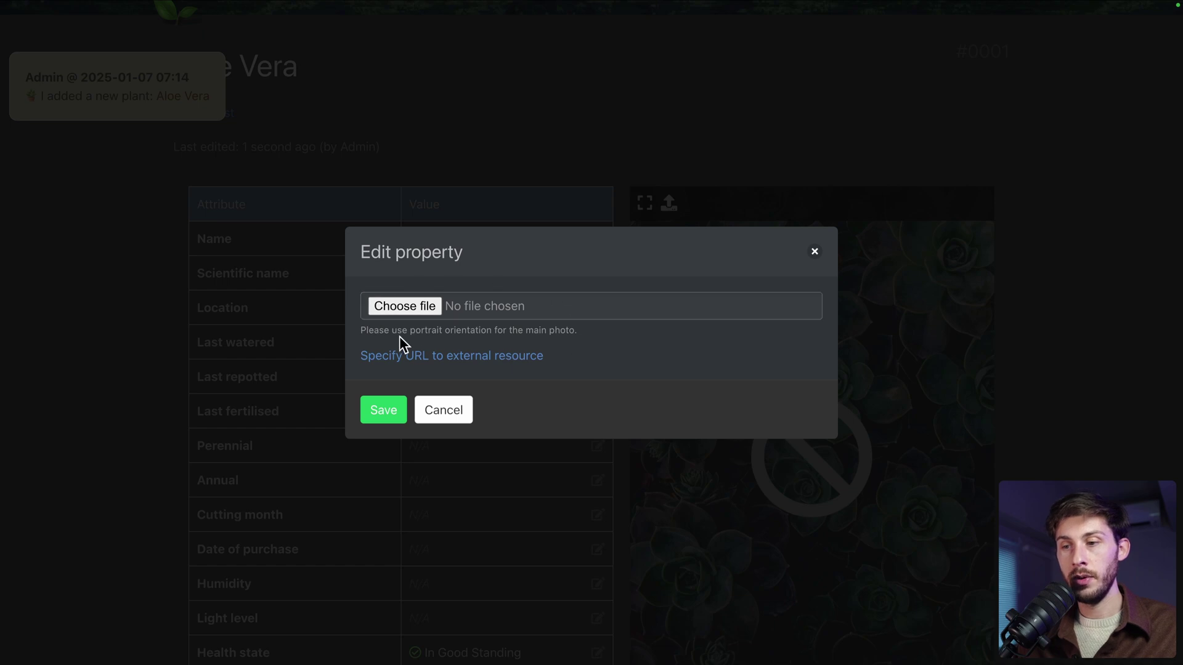
{"action": "left_click", "coordinate": [387, 356]}
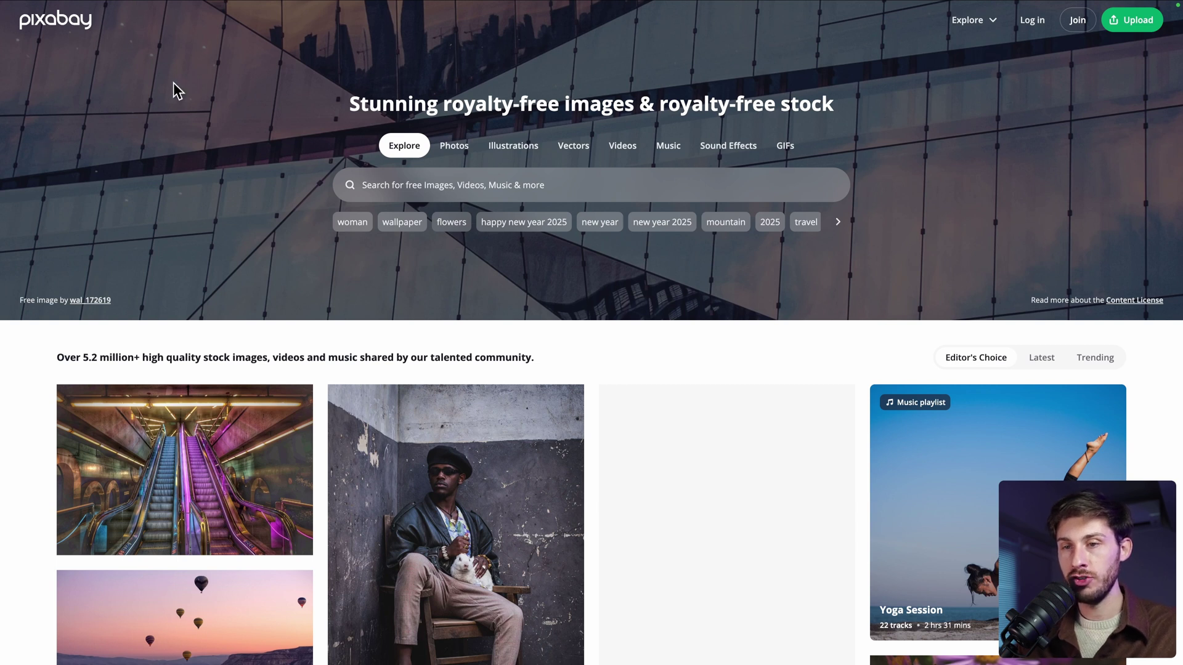
- Search Pixabay for 'aloe vera' and copy the potted aloe photo's image address
{"action": "left_click", "coordinate": [366, 182]}
{"action": "type", "text": "aloe vera"}
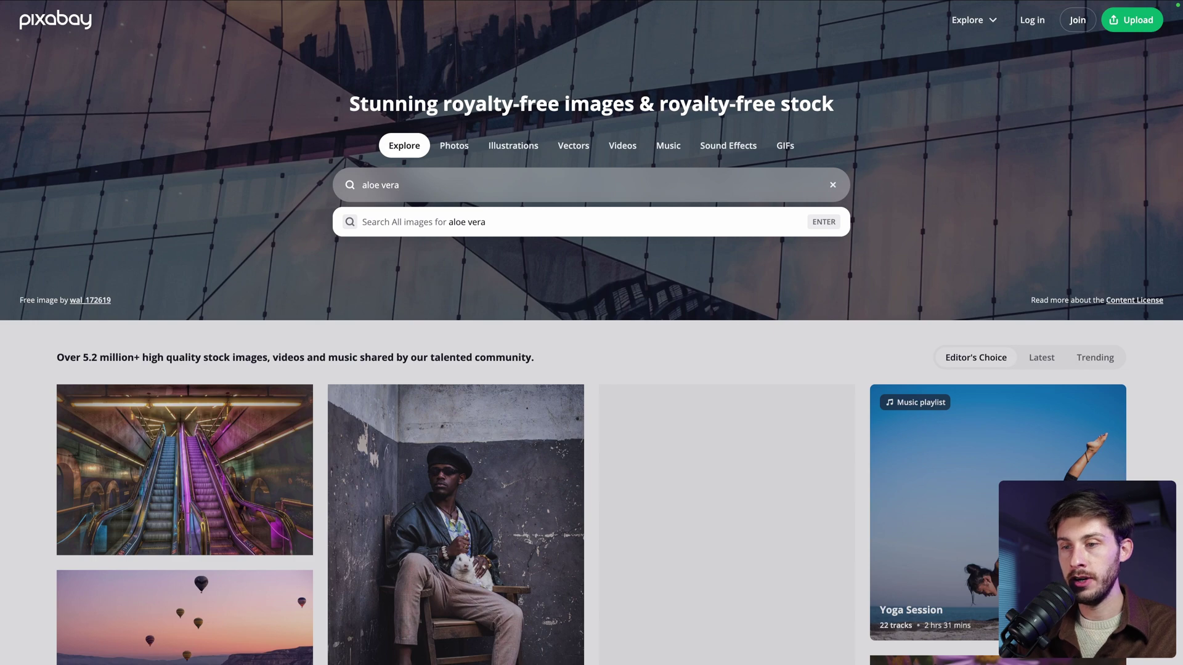
{"action": "key", "text": "Return"}
{"action": "scroll", "coordinate": [562, 311], "scroll_direction": "down", "scroll_amount": 10}
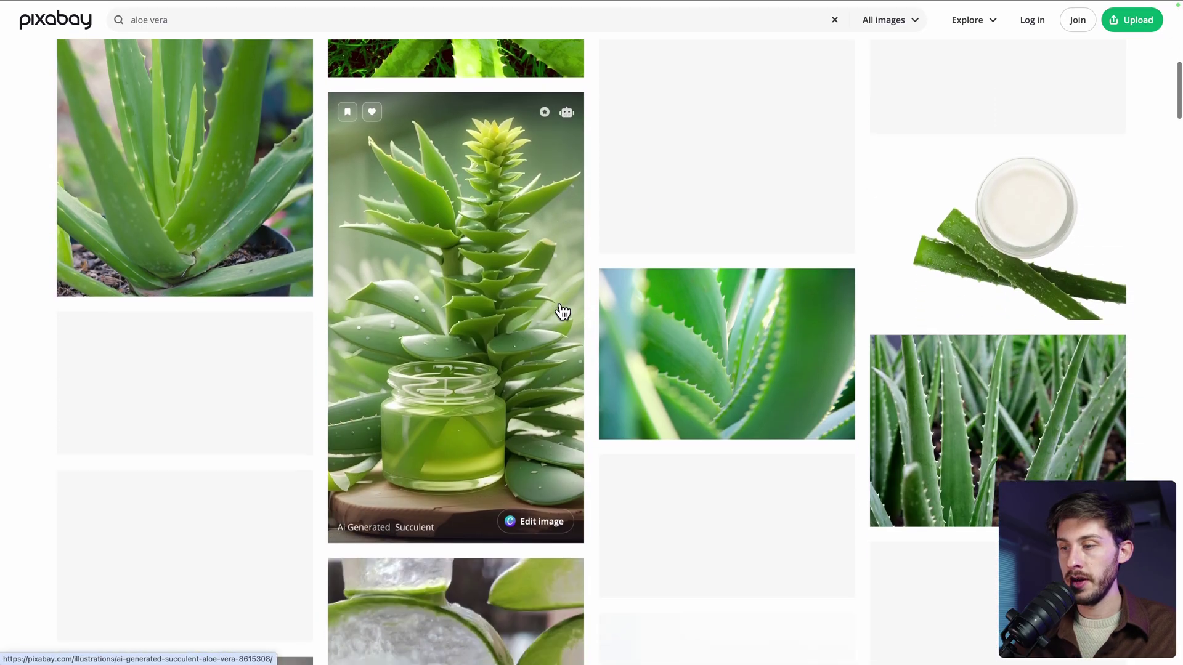
{"action": "scroll", "coordinate": [562, 311], "scroll_direction": "down", "scroll_amount": 9}
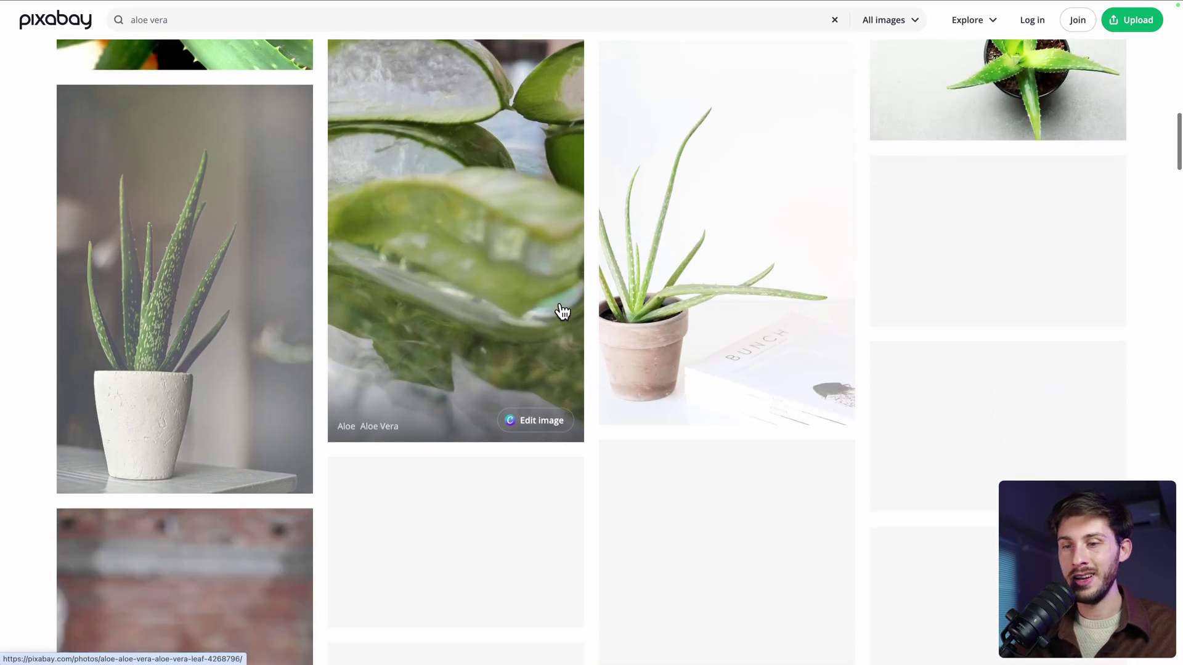
{"action": "left_click", "coordinate": [675, 303]}
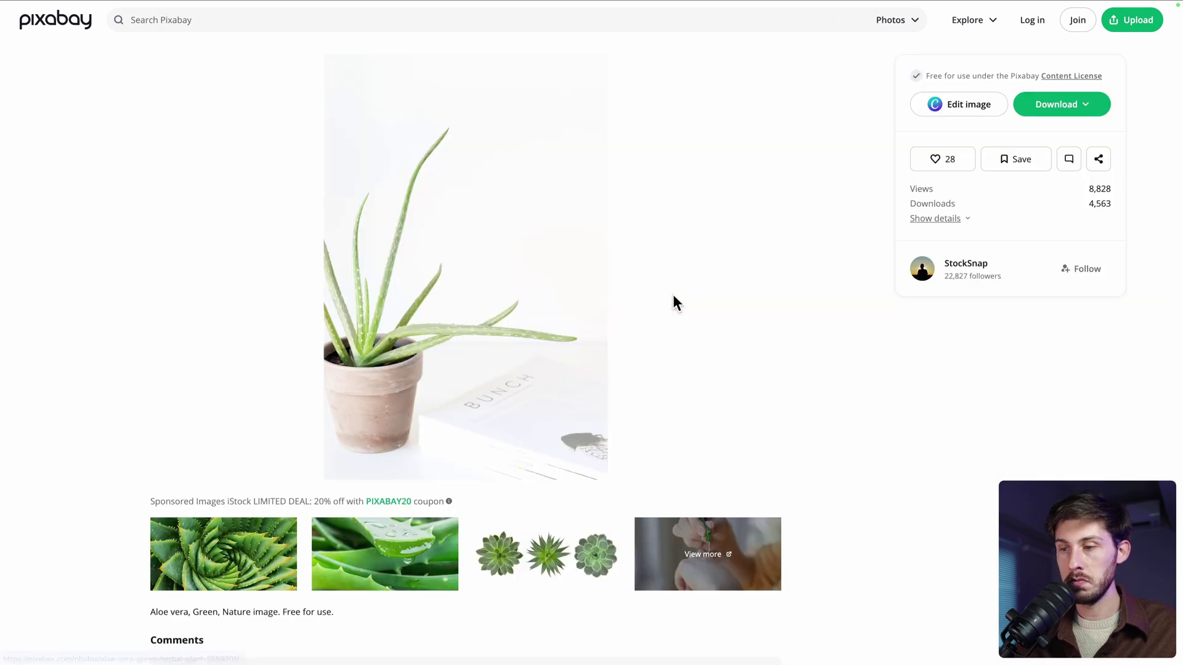
{"action": "right_click", "coordinate": [415, 268]}
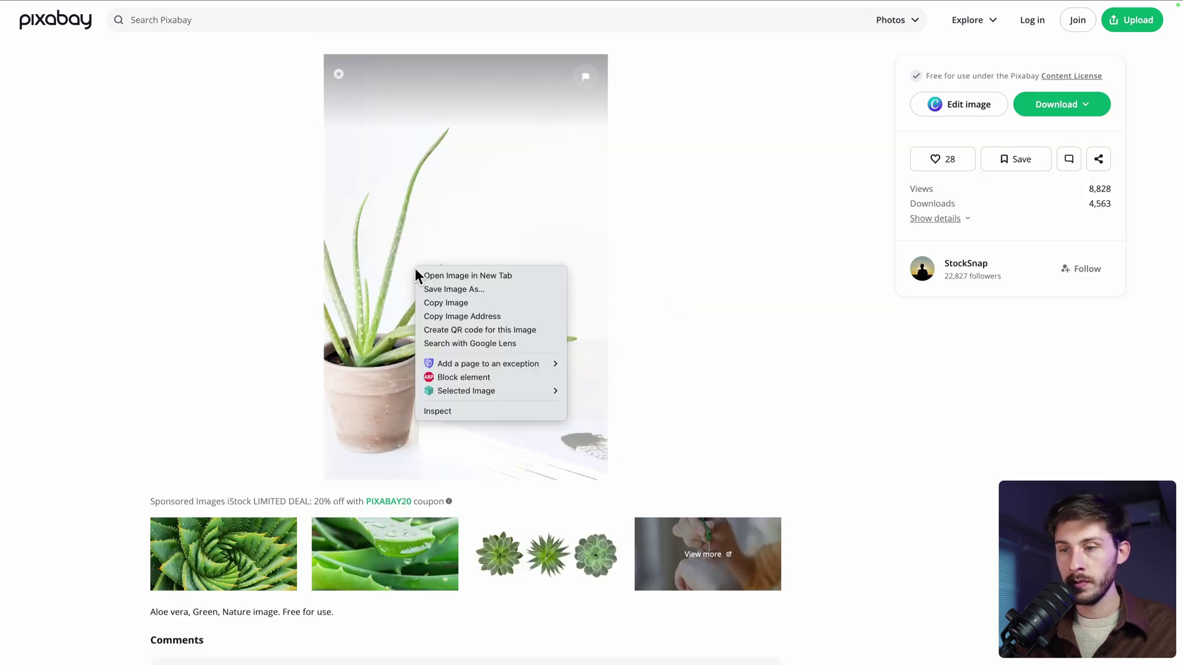
{"action": "left_click", "coordinate": [438, 316]}
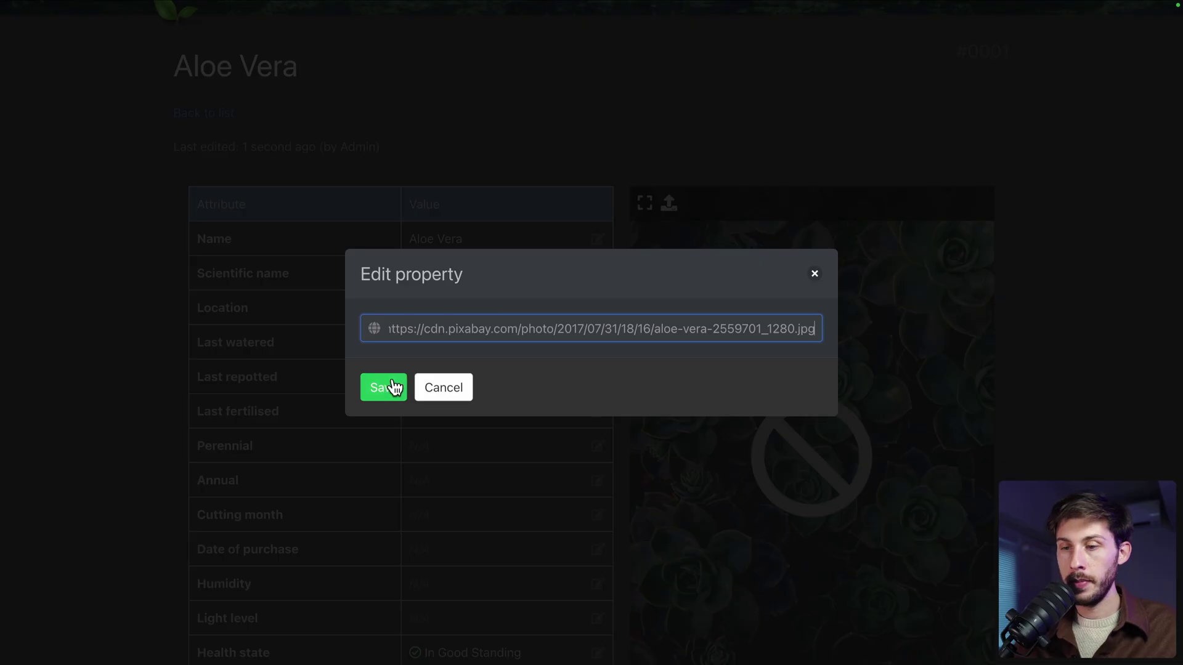
- Save the Pixabay image URL as the Aloe Vera's main photo
{"action": "left_click", "coordinate": [383, 388]}
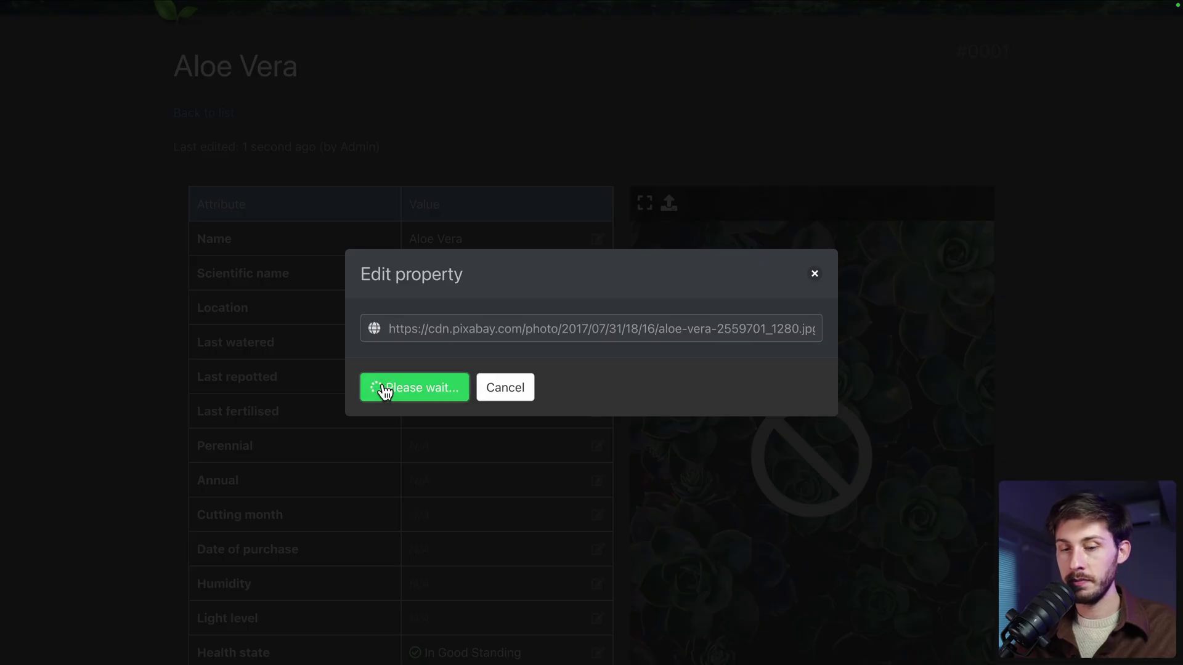
{"action": "scroll", "coordinate": [674, 441], "scroll_direction": "down", "scroll_amount": 5}
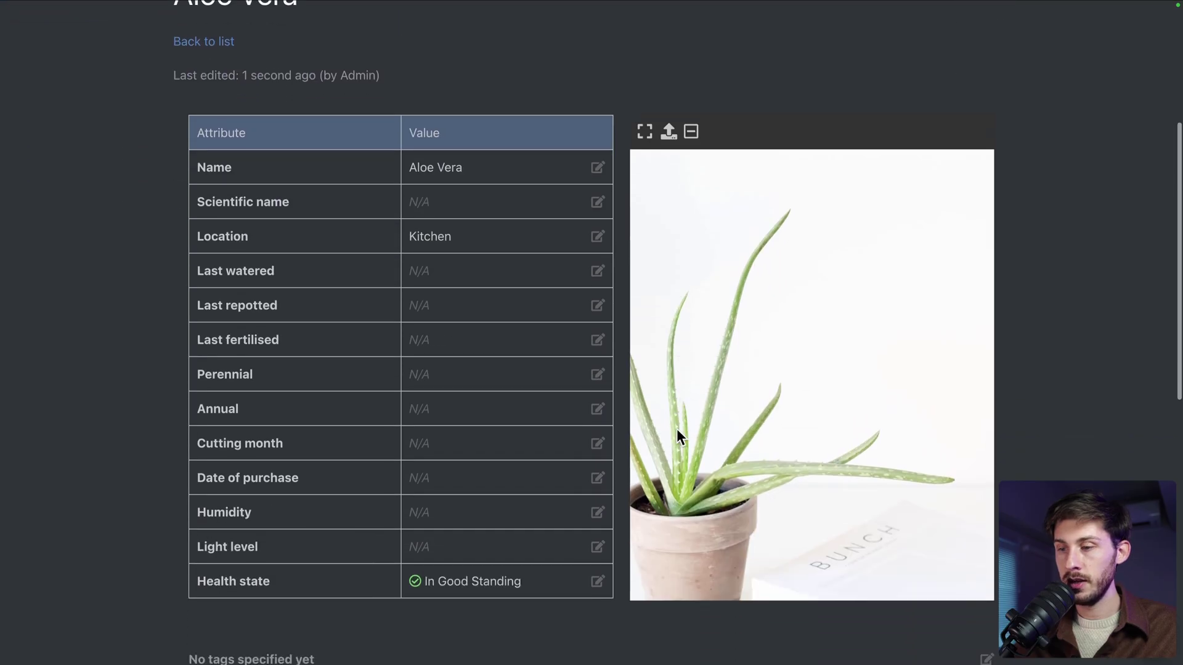
{"action": "scroll", "coordinate": [840, 354], "scroll_direction": "up", "scroll_amount": 2}
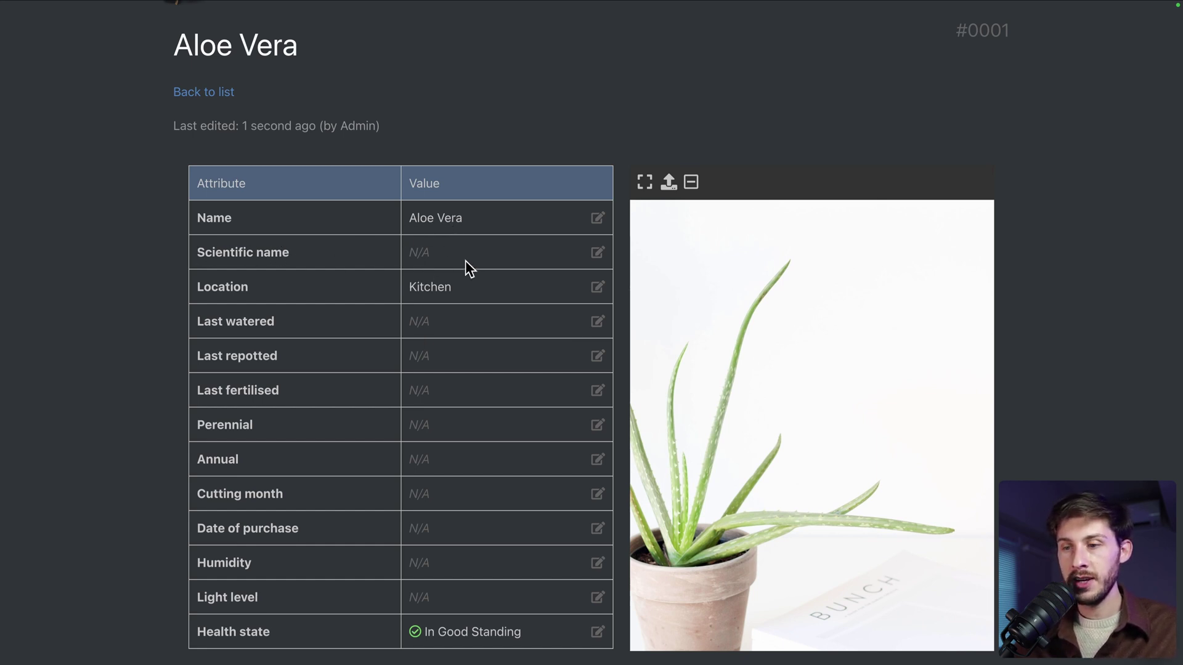
- Open the scientific name editor and dismiss it, leaving the name as N/A
{"action": "left_click", "coordinate": [598, 254]}
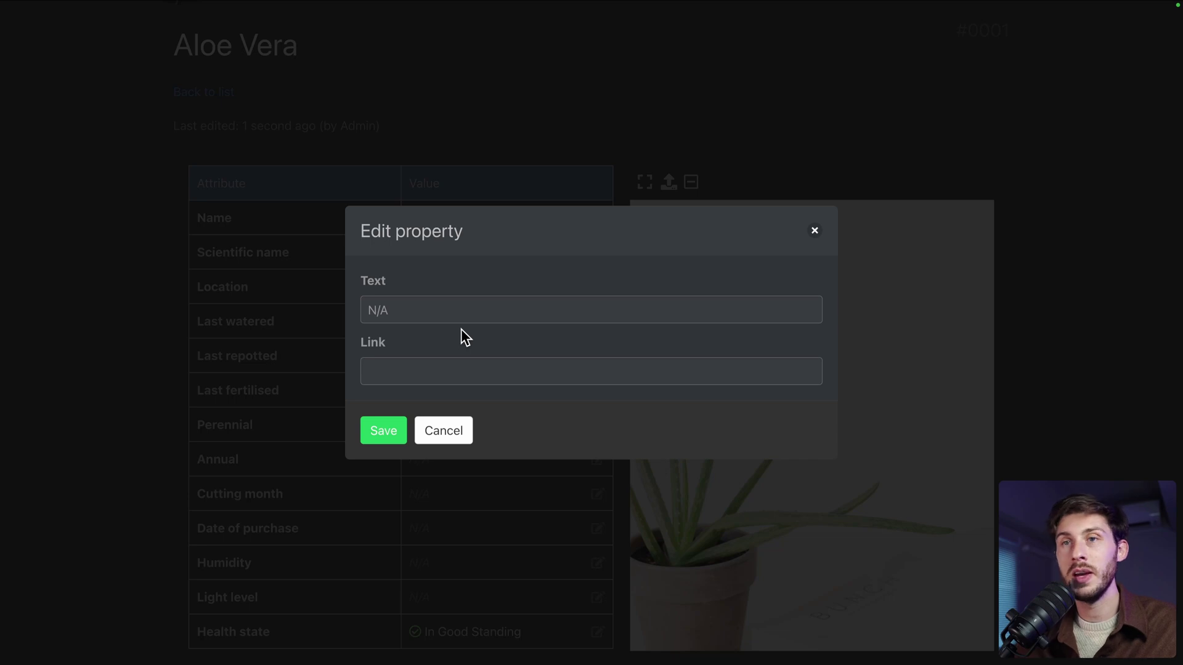
{"action": "key", "text": "Escape"}
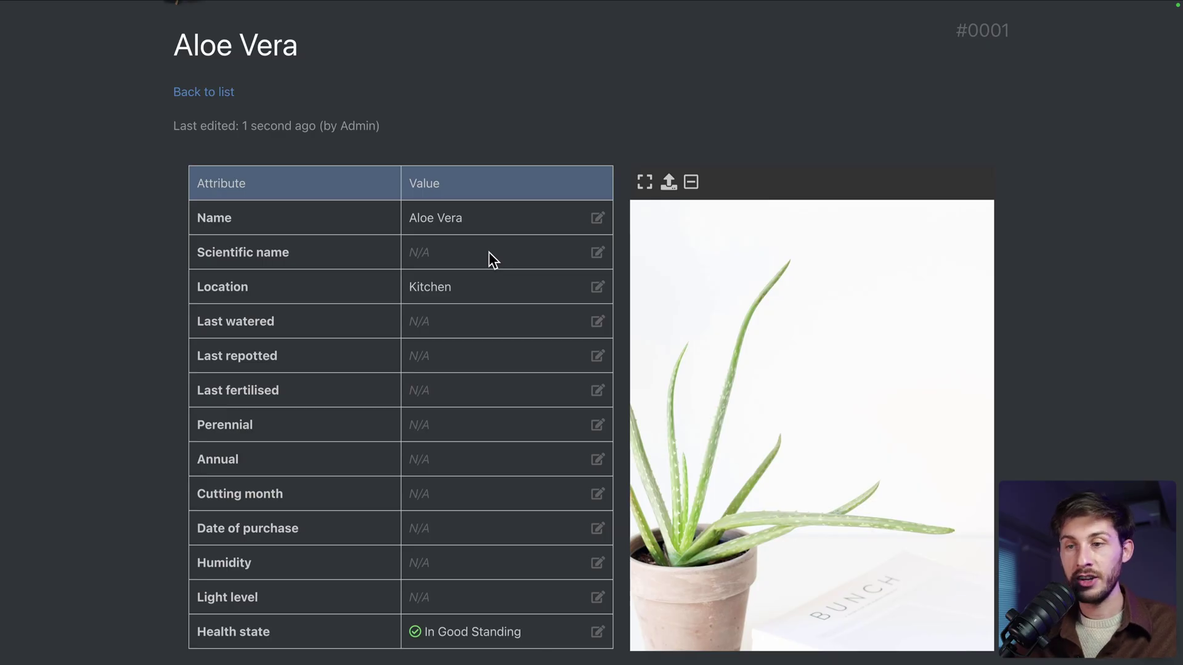
{"action": "scroll", "coordinate": [489, 253], "scroll_direction": "down", "scroll_amount": 1}
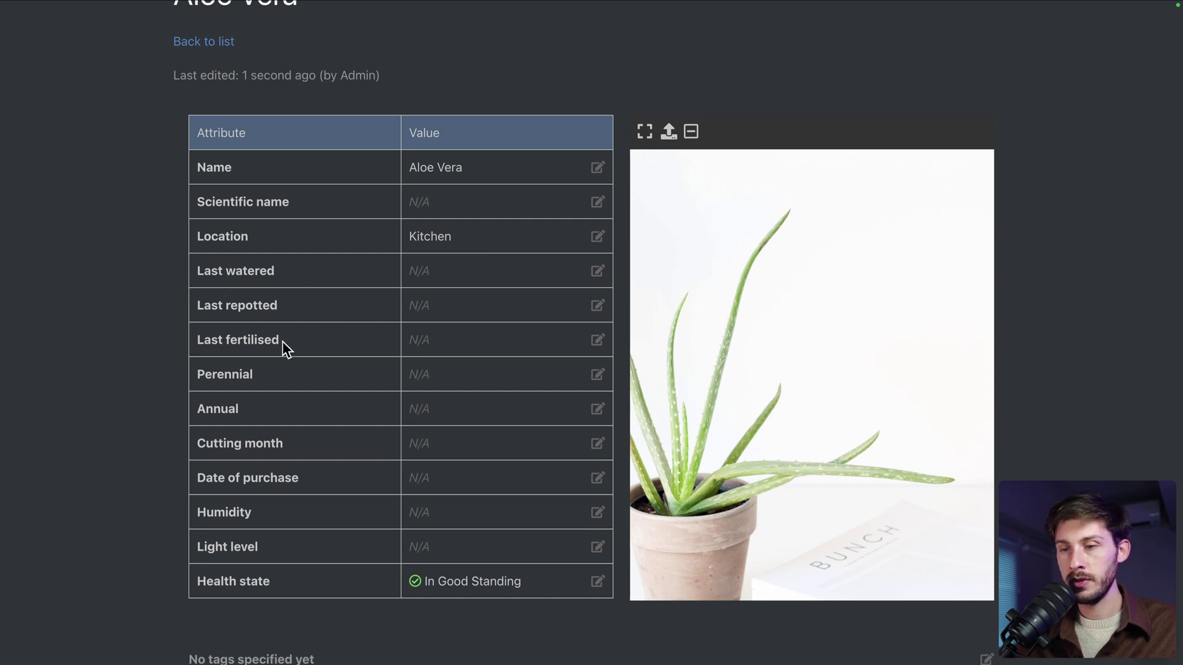
- Set the Aloe Vera's last watered date to today, 2025-01-14
{"action": "left_click", "coordinate": [598, 272]}
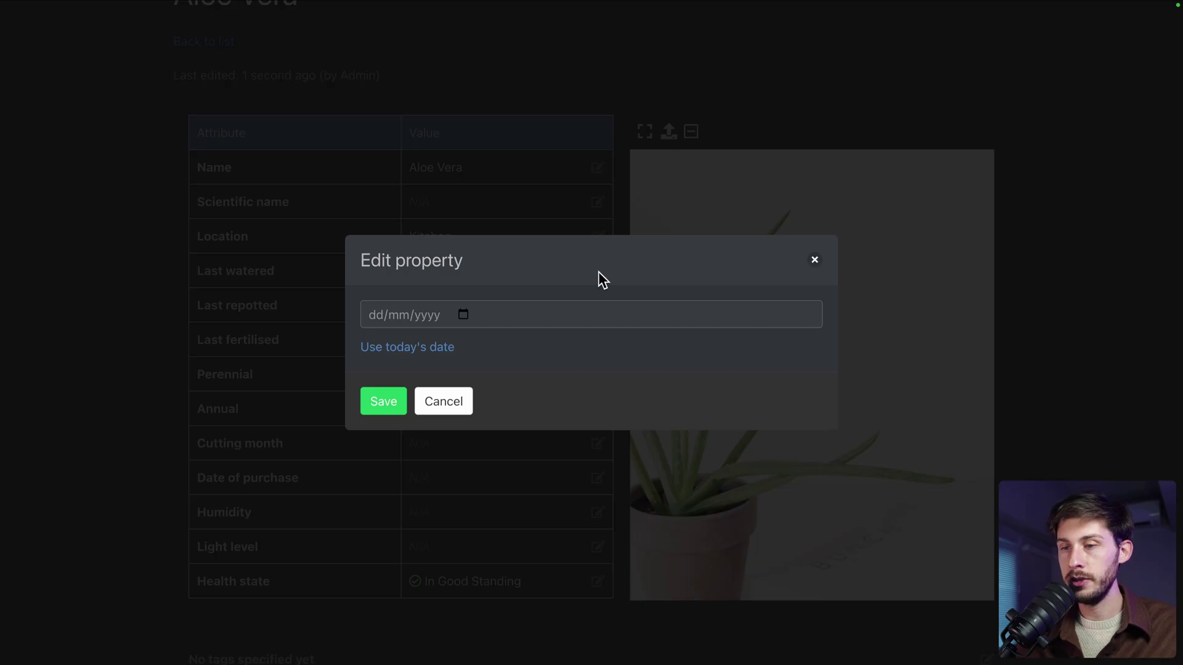
{"action": "left_click", "coordinate": [462, 314]}
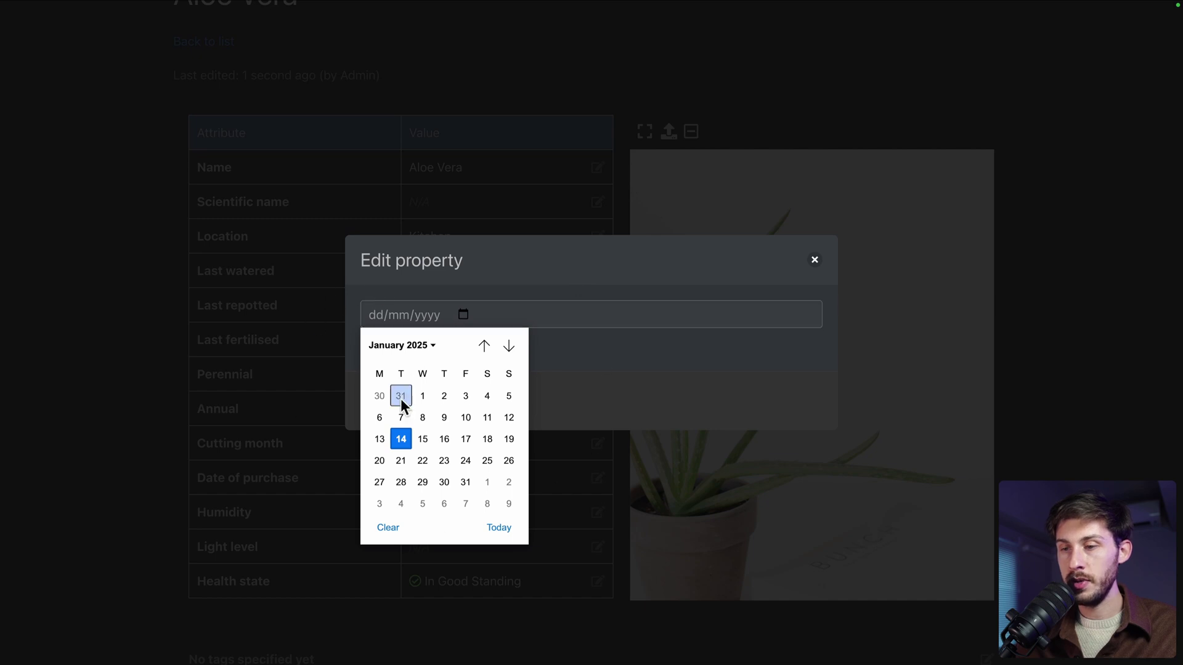
{"action": "left_click", "coordinate": [649, 364]}
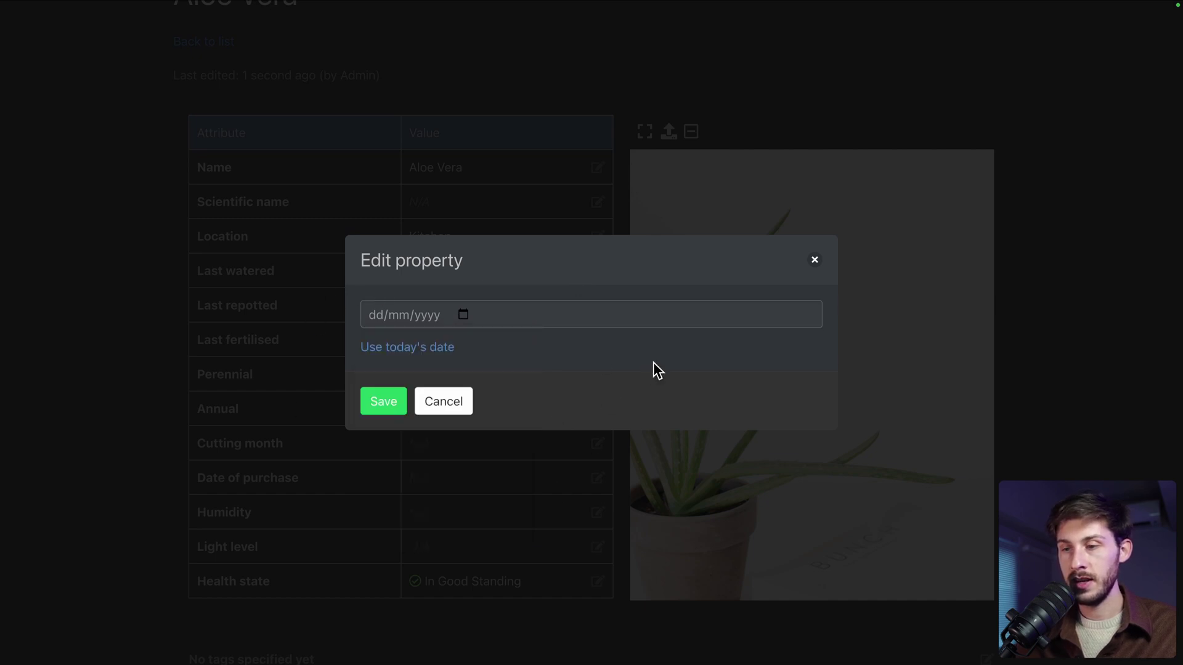
{"action": "left_click", "coordinate": [427, 353]}
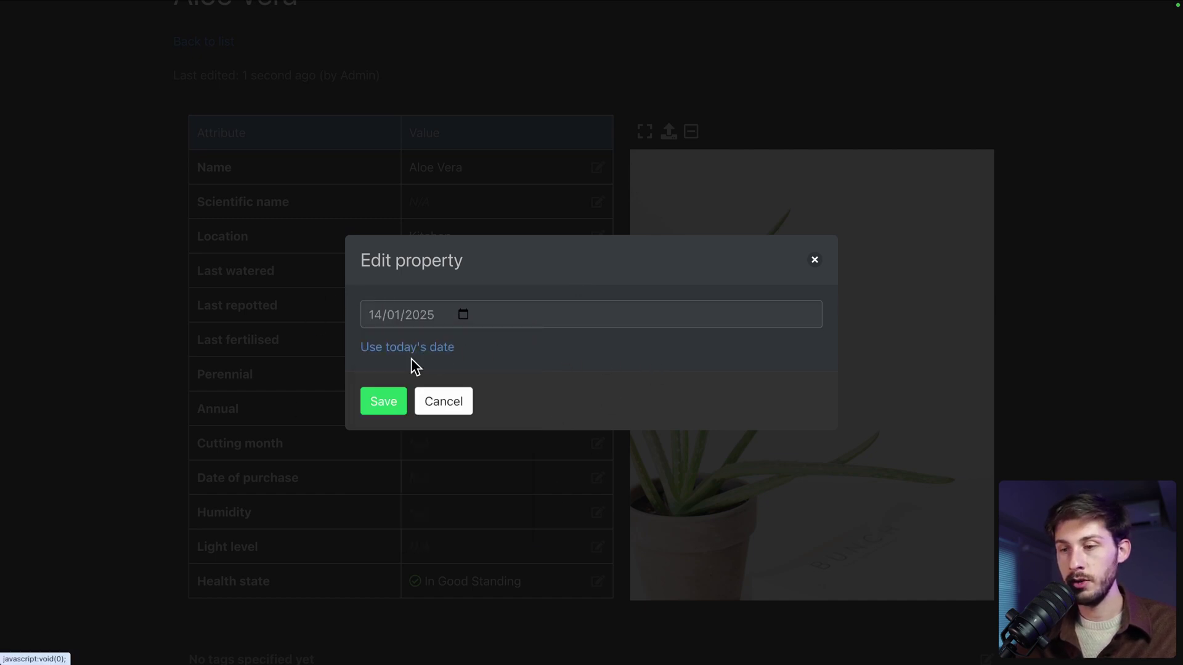
{"action": "left_click", "coordinate": [382, 401]}
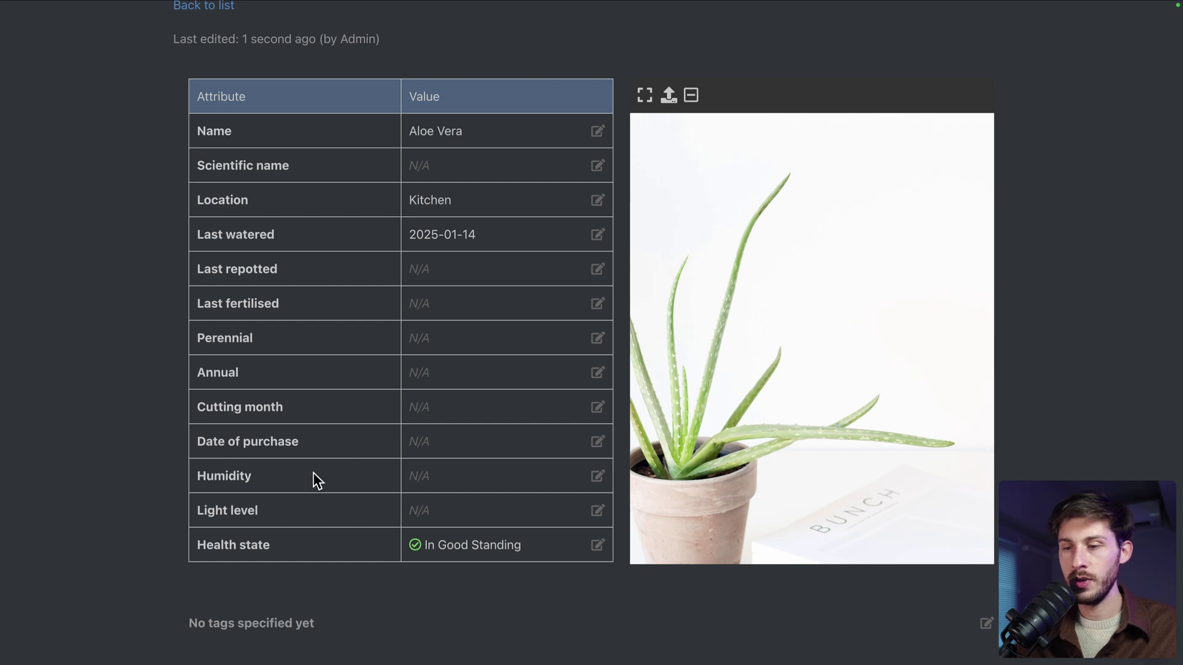
- Add the tag 'succulent' to the Aloe Vera plant
{"action": "scroll", "coordinate": [313, 474], "scroll_direction": "down", "scroll_amount": 3}
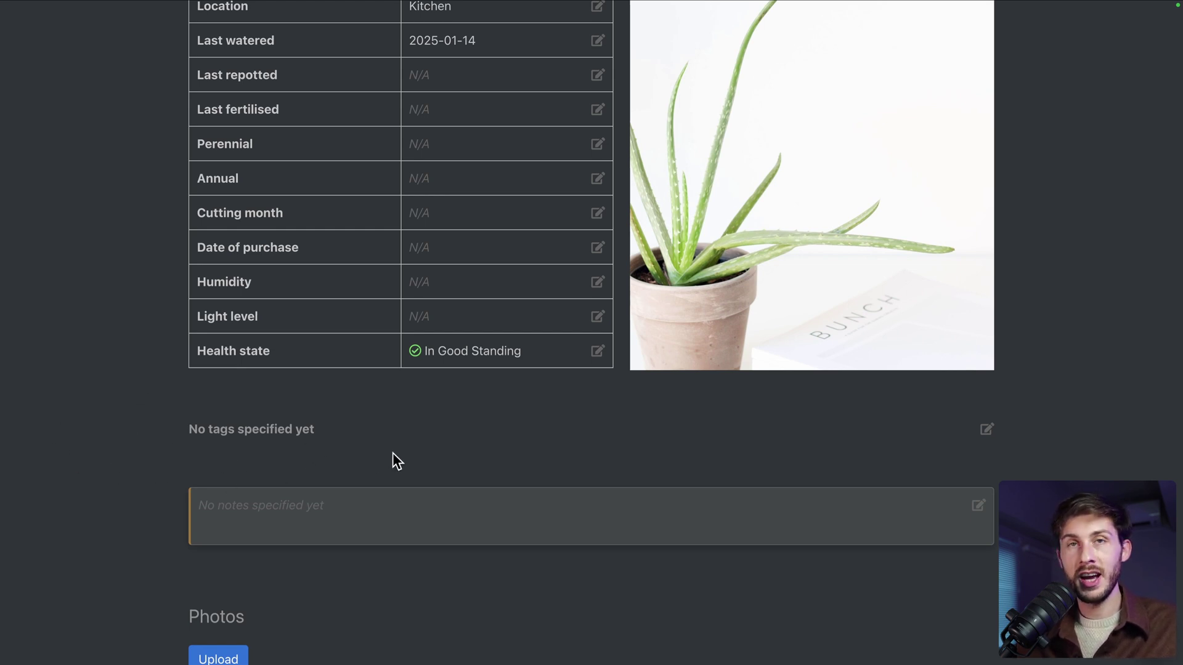
{"action": "left_click", "coordinate": [985, 430]}
{"action": "type", "text": "succulent"}
{"action": "left_click", "coordinate": [467, 357]}
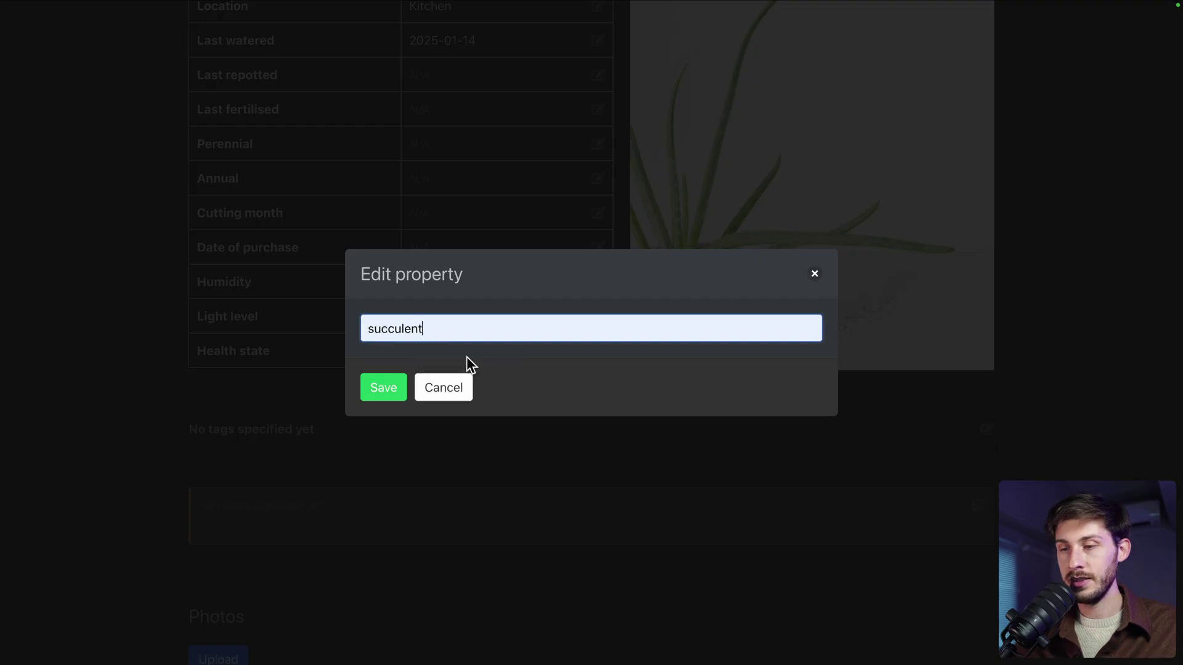
{"action": "left_click", "coordinate": [379, 393]}
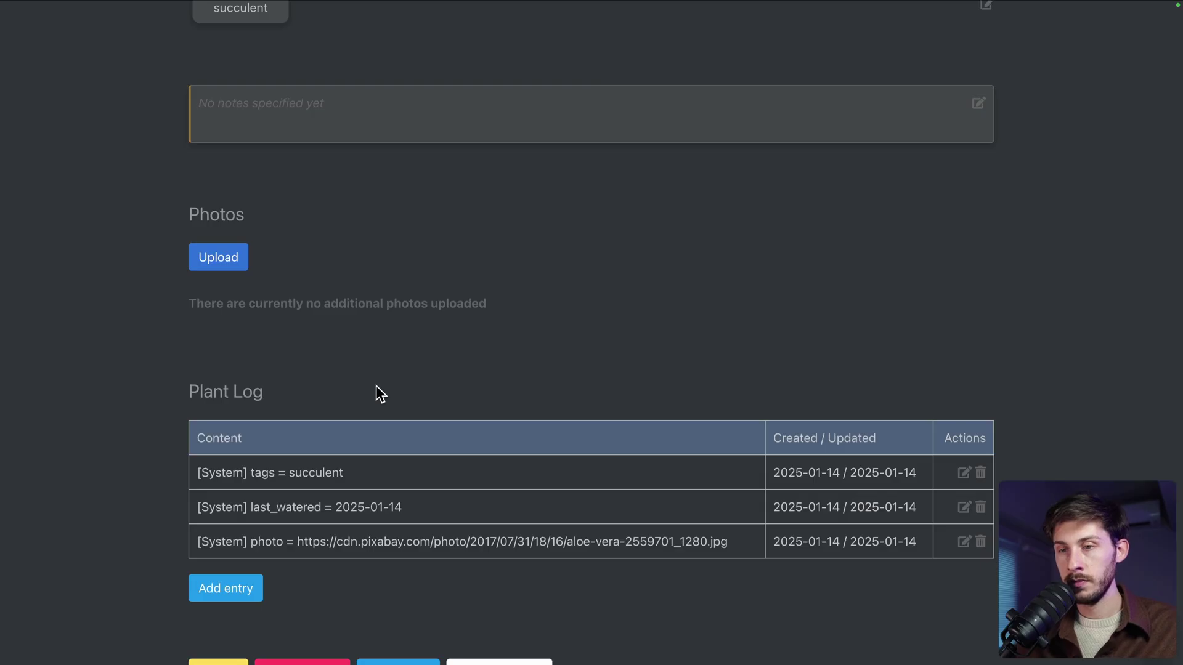
{"action": "scroll", "coordinate": [376, 388], "scroll_direction": "up", "scroll_amount": 5}
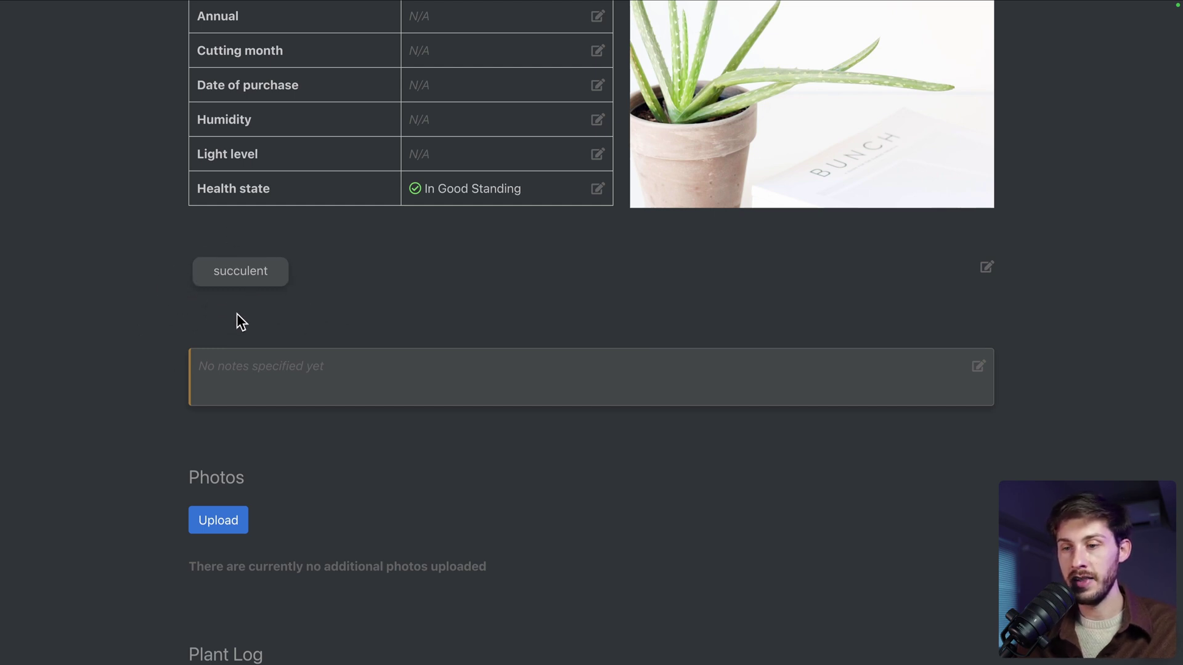
{"action": "scroll", "coordinate": [410, 282], "scroll_direction": "up", "scroll_amount": 2}
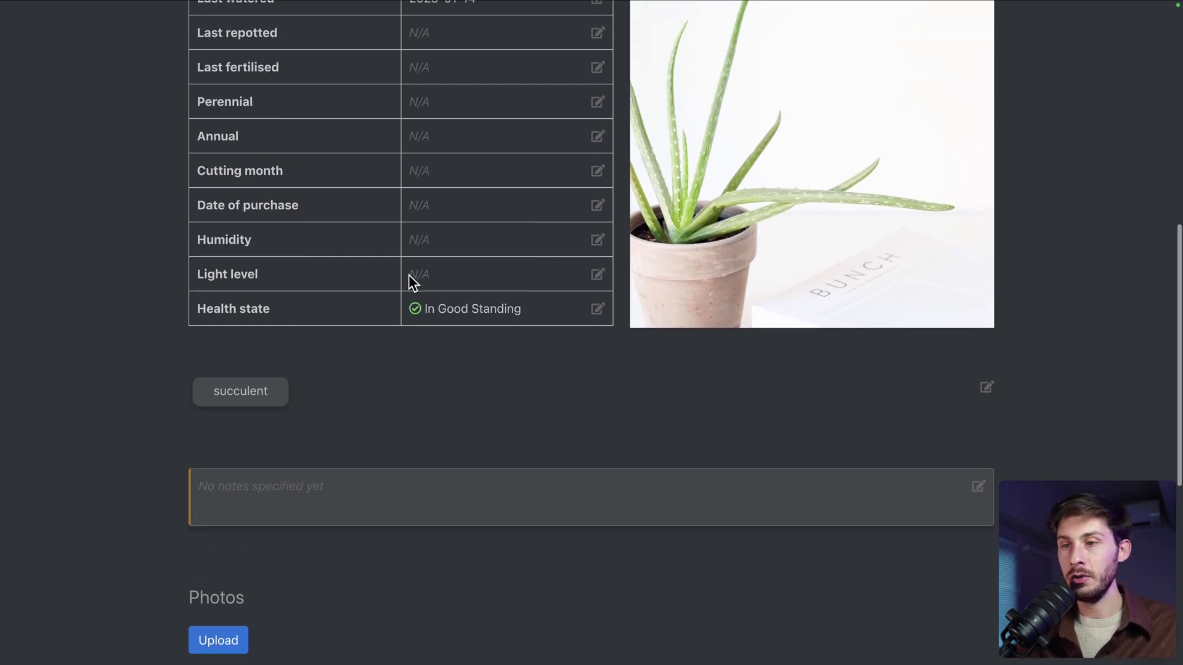
{"action": "scroll", "coordinate": [408, 275], "scroll_direction": "up", "scroll_amount": 1}
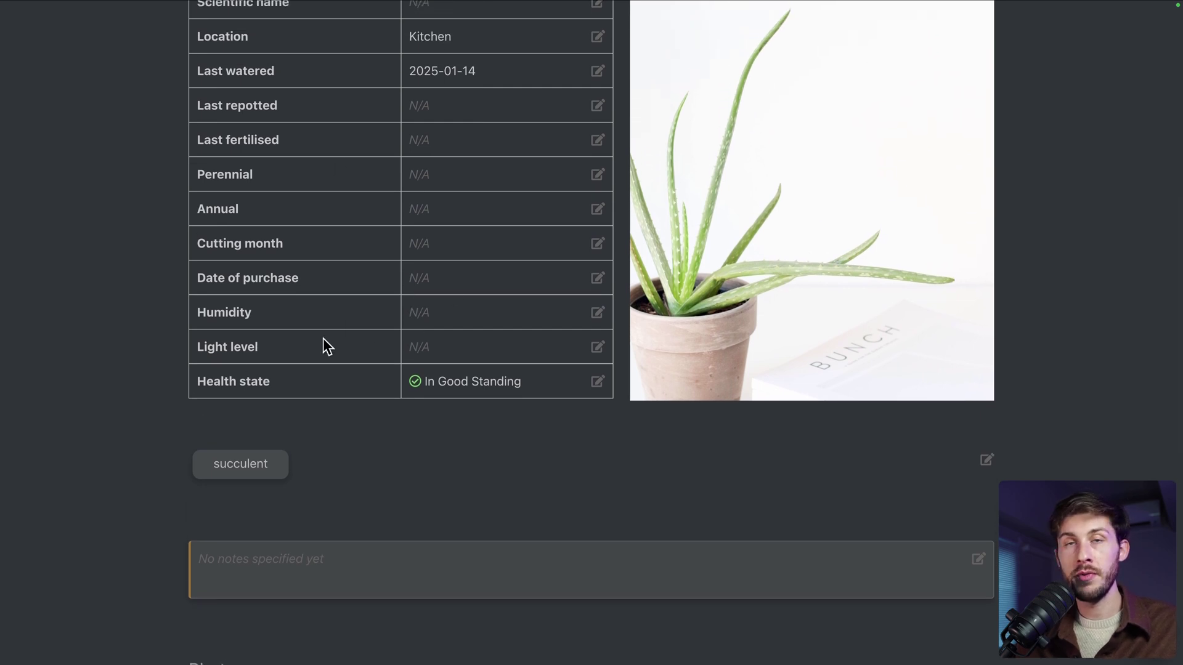
{"action": "scroll", "coordinate": [468, 450], "scroll_direction": "down", "scroll_amount": 1}
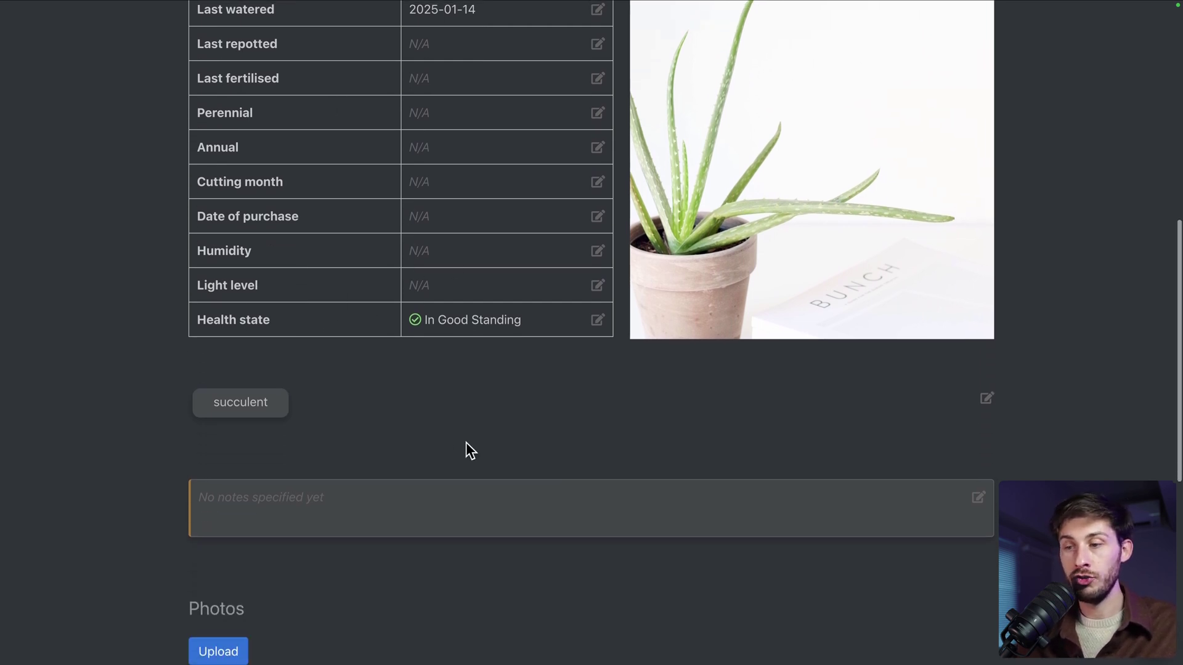
{"action": "scroll", "coordinate": [466, 443], "scroll_direction": "down", "scroll_amount": 1}
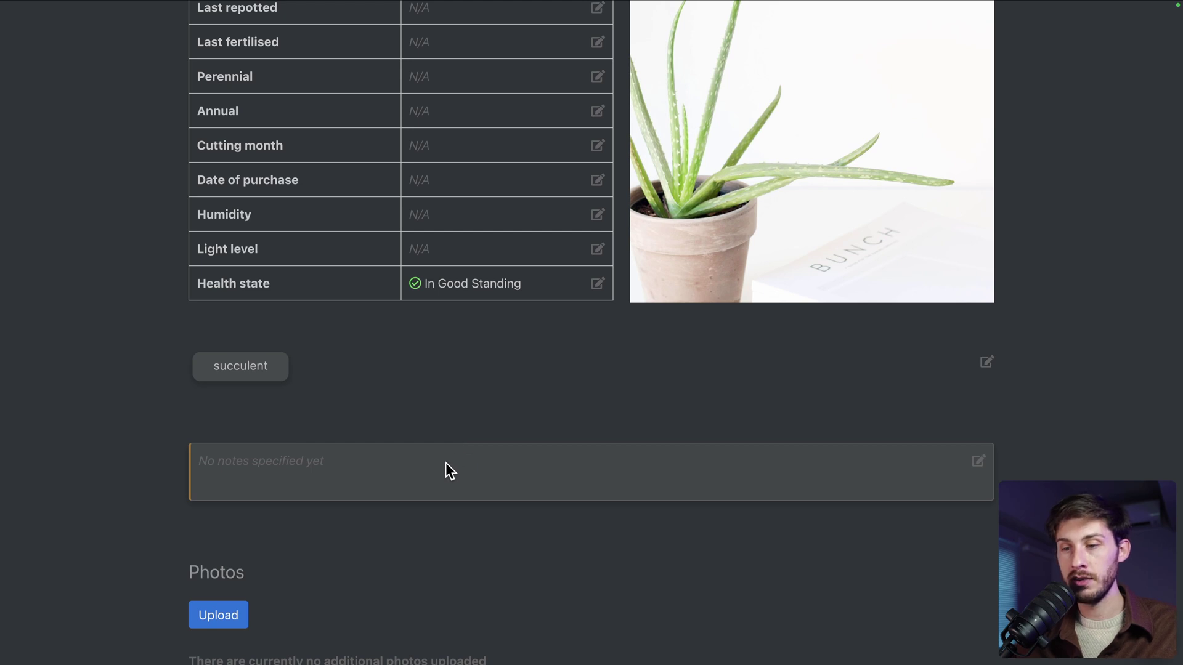
- Replace the Aloe Vera's notes with 'Please water lightly once a month'
{"action": "left_click", "coordinate": [978, 471]}
{"action": "left_click", "coordinate": [565, 304]}
{"action": "key", "text": "ctrl+a"}
{"action": "type", "text": "Please water l"}
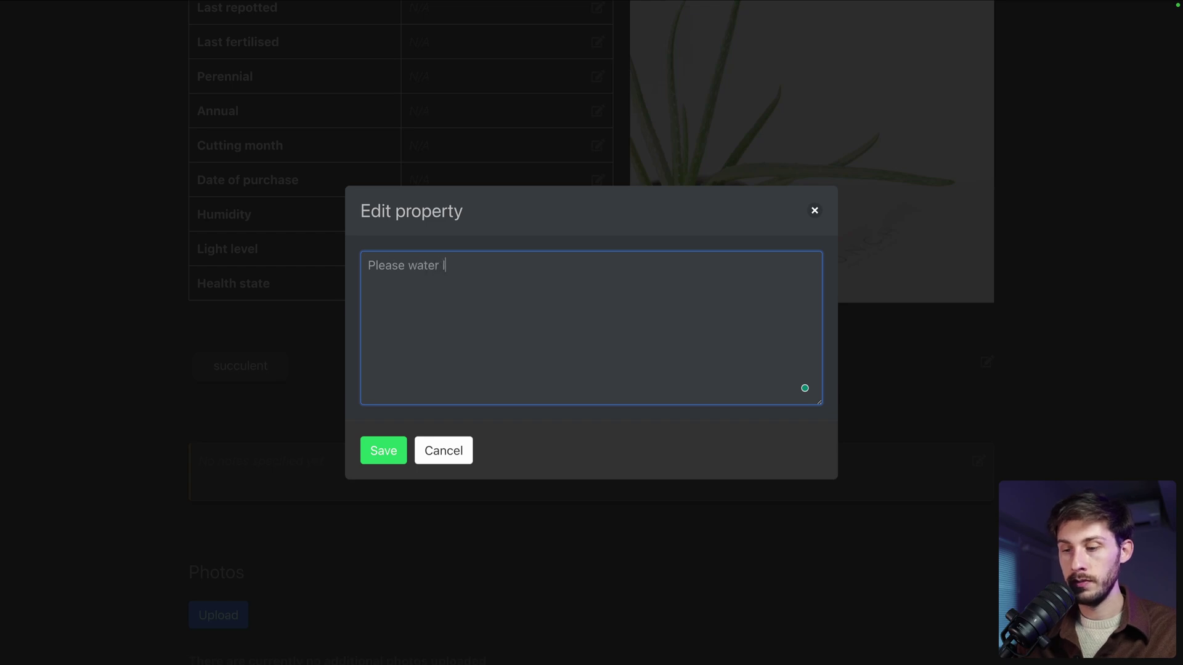
{"action": "type", "text": "ightly once a month"}
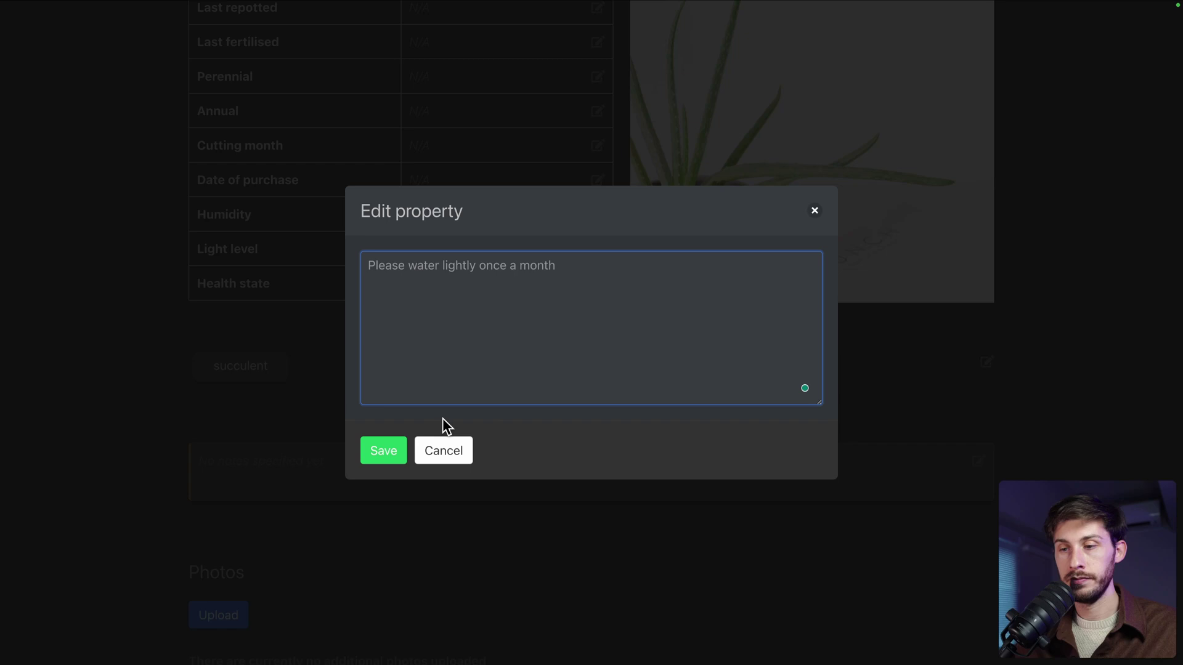
{"action": "left_click", "coordinate": [385, 450]}
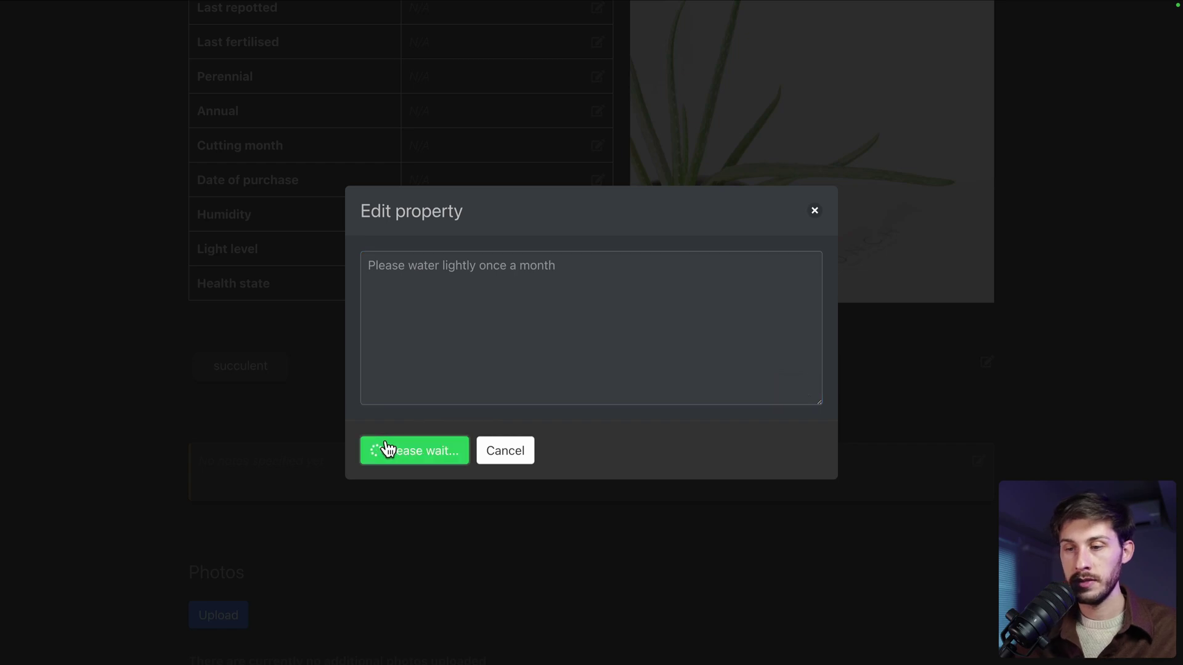
{"action": "scroll", "coordinate": [386, 442], "scroll_direction": "up", "scroll_amount": 4}
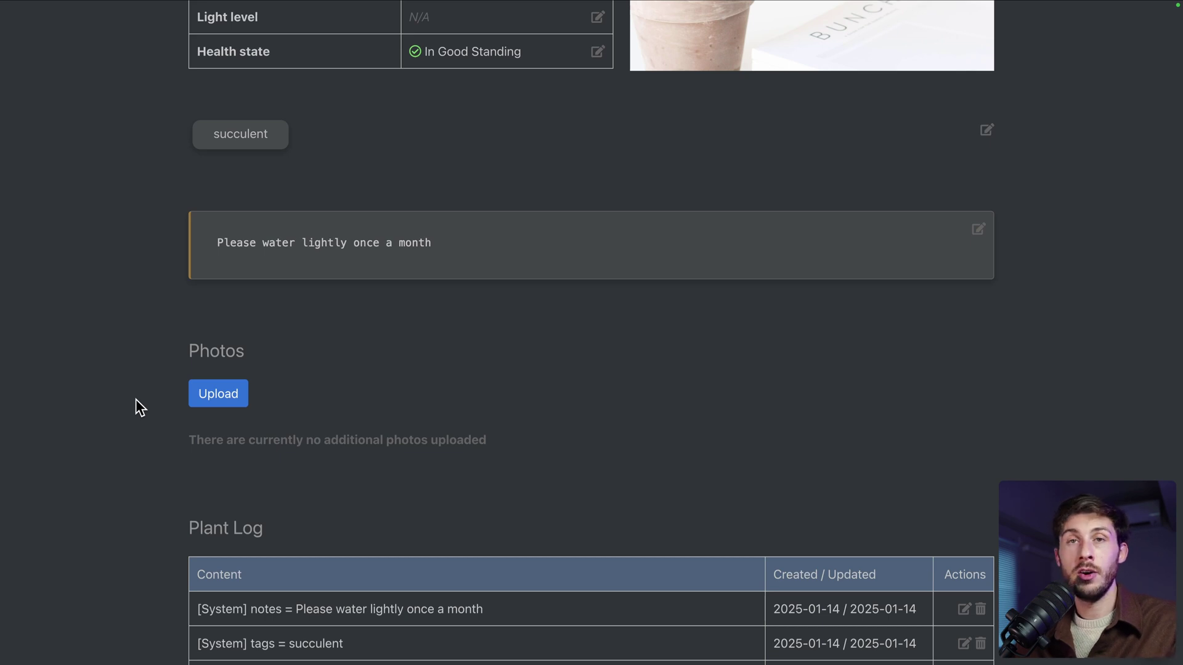
{"action": "scroll", "coordinate": [136, 400], "scroll_direction": "down", "scroll_amount": 4}
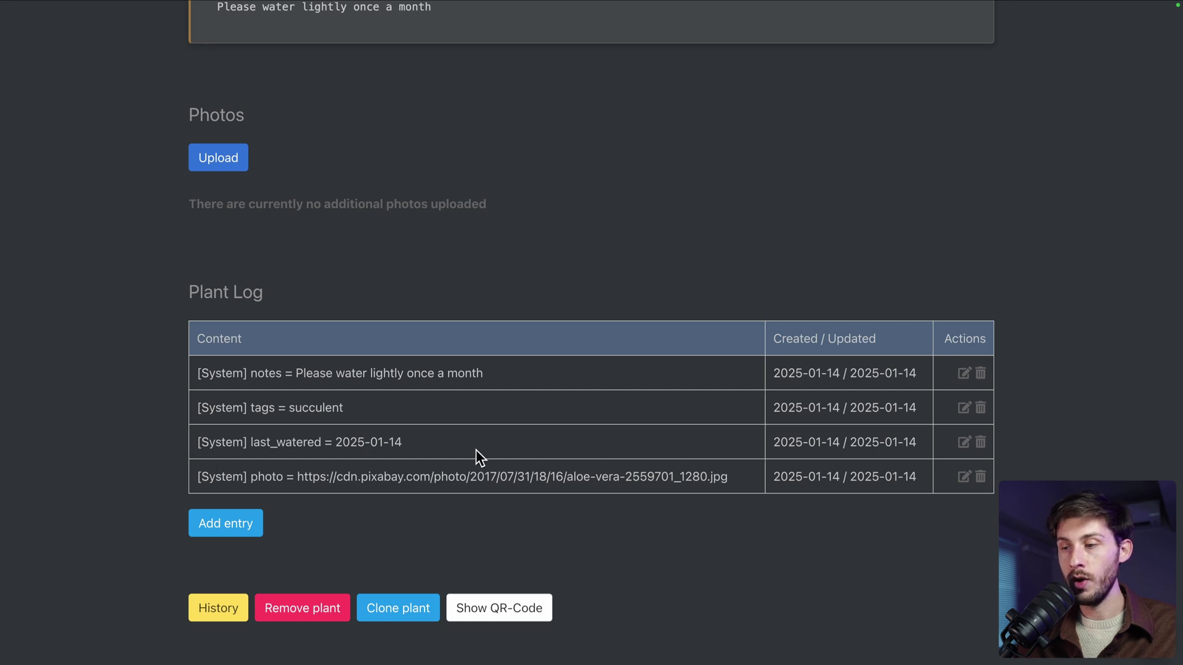
{"action": "scroll", "coordinate": [833, 459], "scroll_direction": "up", "scroll_amount": 1}
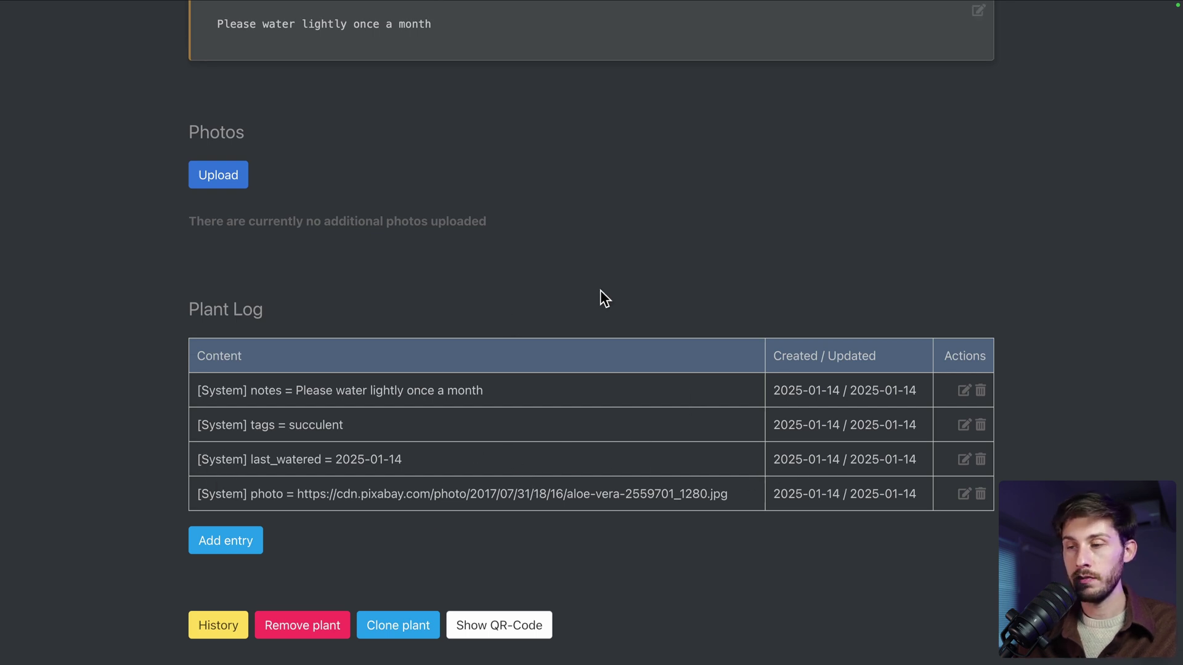
{"action": "scroll", "coordinate": [707, 340], "scroll_direction": "down", "scroll_amount": 1}
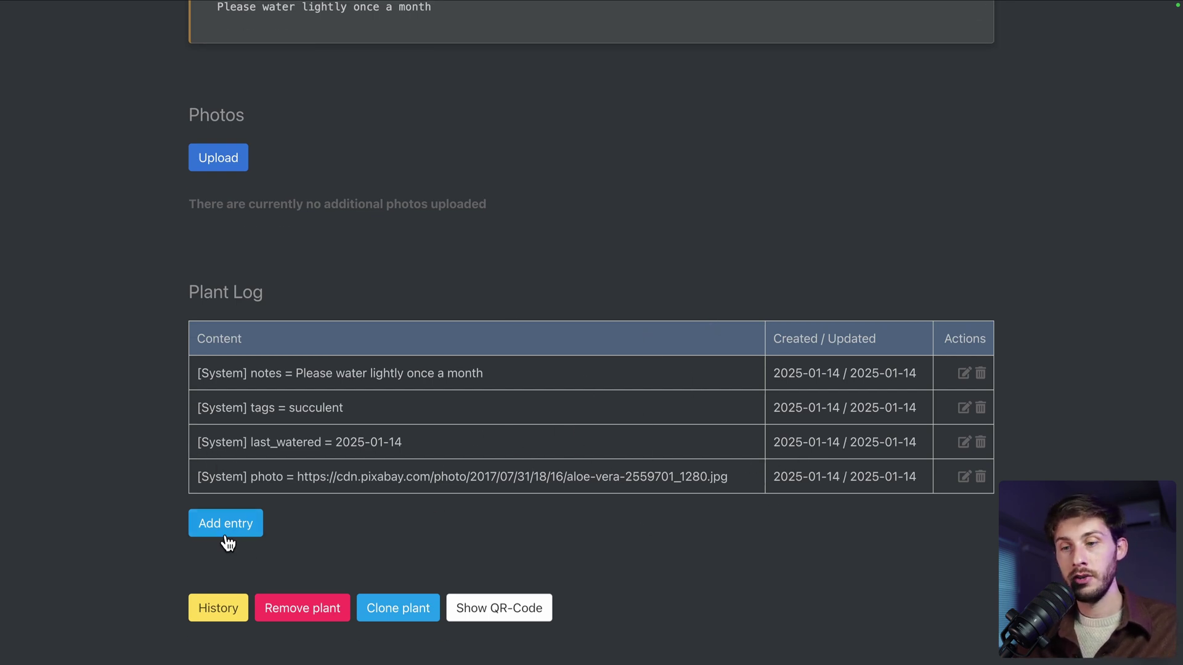
{"action": "left_click", "coordinate": [225, 525]}
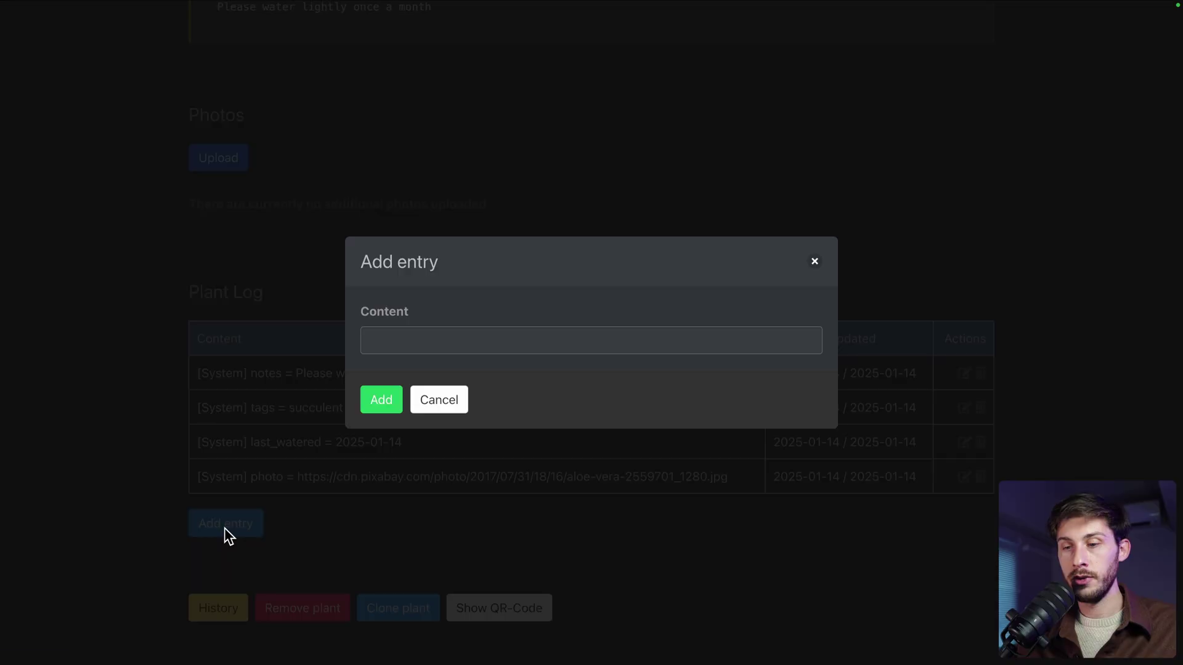
{"action": "left_click", "coordinate": [449, 401]}
- Return to the dashboard and go to the Tasks page
{"action": "scroll", "coordinate": [449, 402], "scroll_direction": "up", "scroll_amount": 4}
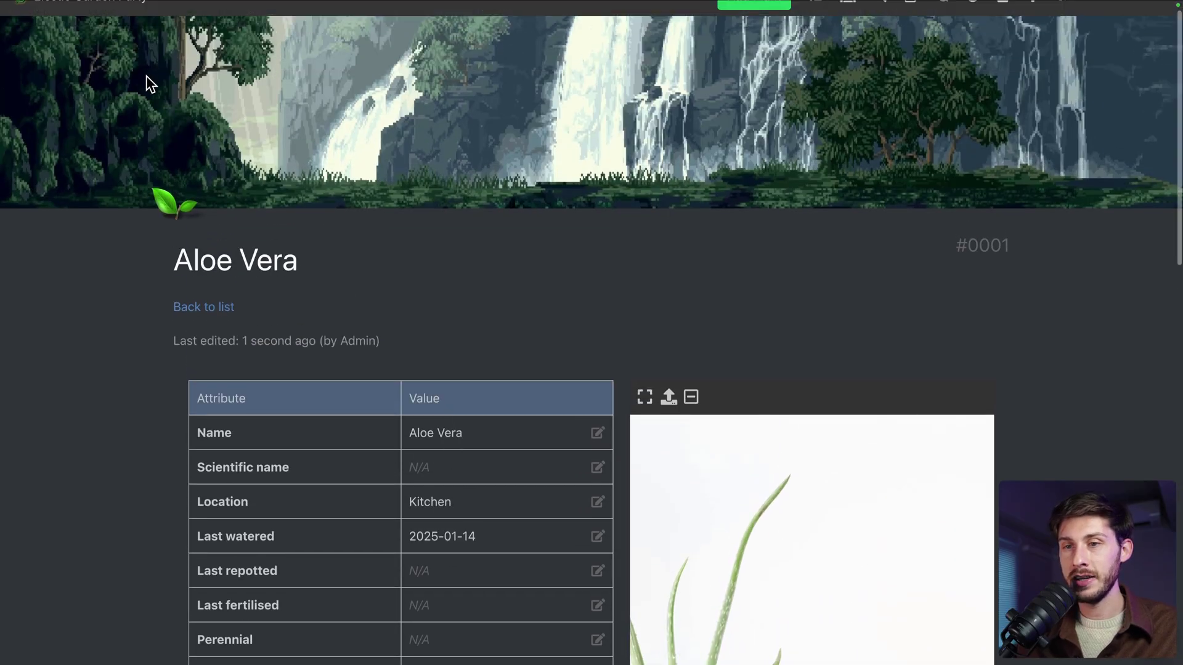
{"action": "left_click", "coordinate": [98, 24]}
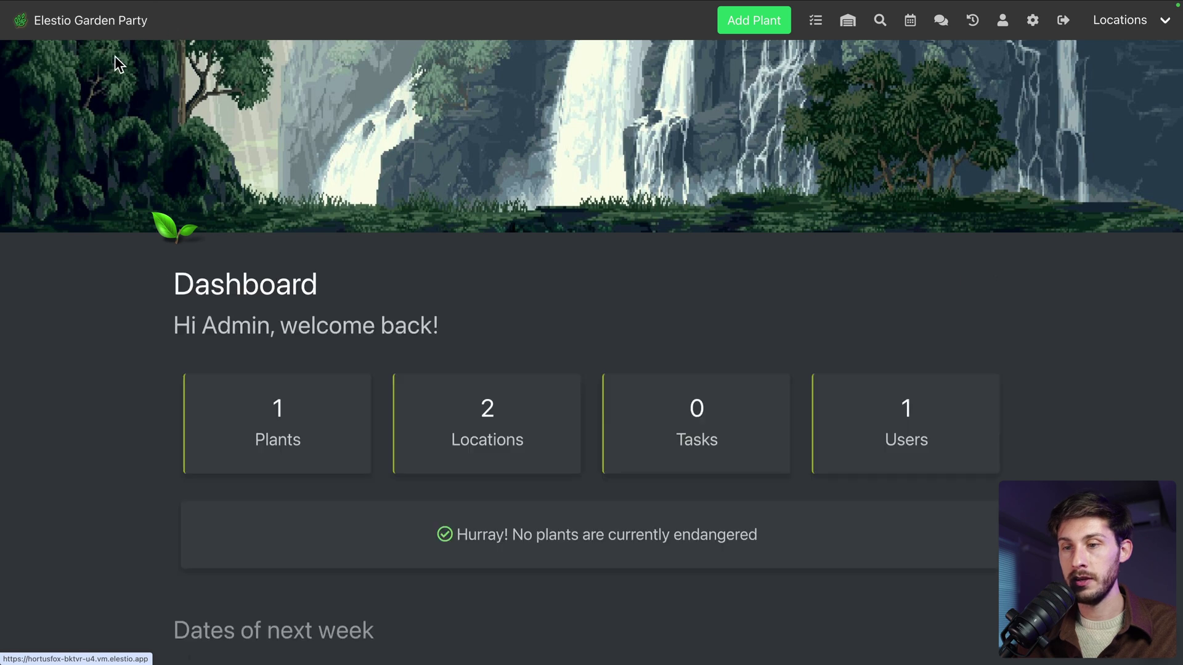
{"action": "scroll", "coordinate": [478, 266], "scroll_direction": "down", "scroll_amount": 1}
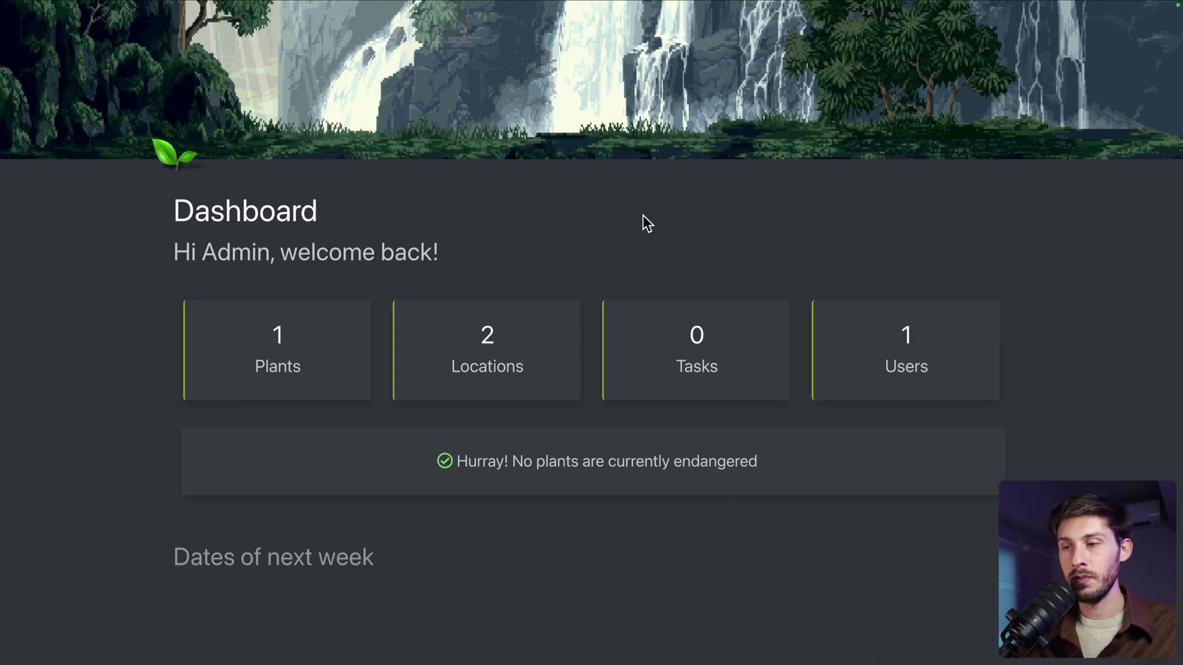
{"action": "left_click", "coordinate": [678, 362]}
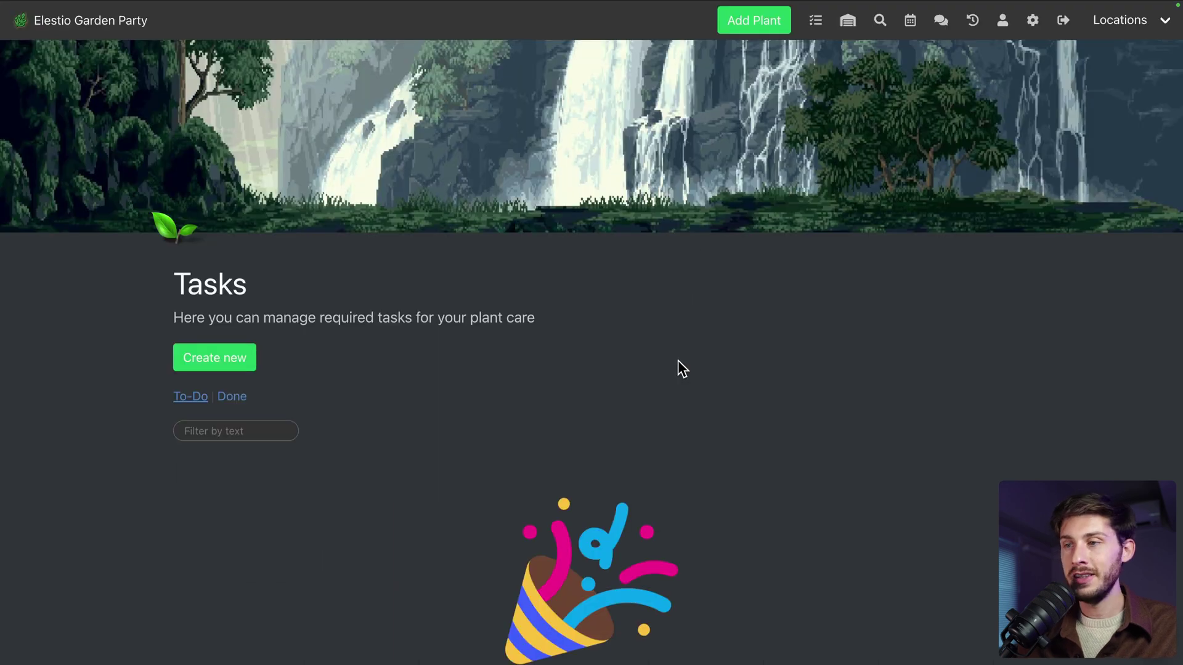
- Create a new task titled 'Water X' with a due date of 14 January 2025
{"action": "left_click", "coordinate": [212, 368]}
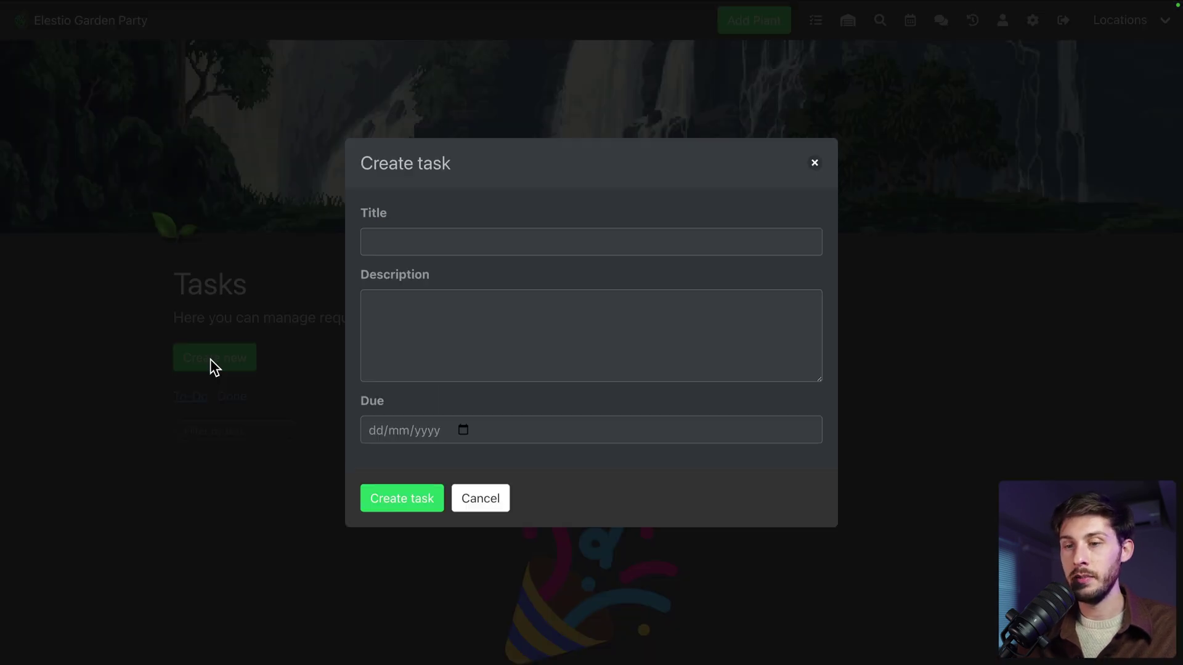
{"action": "left_click", "coordinate": [453, 243]}
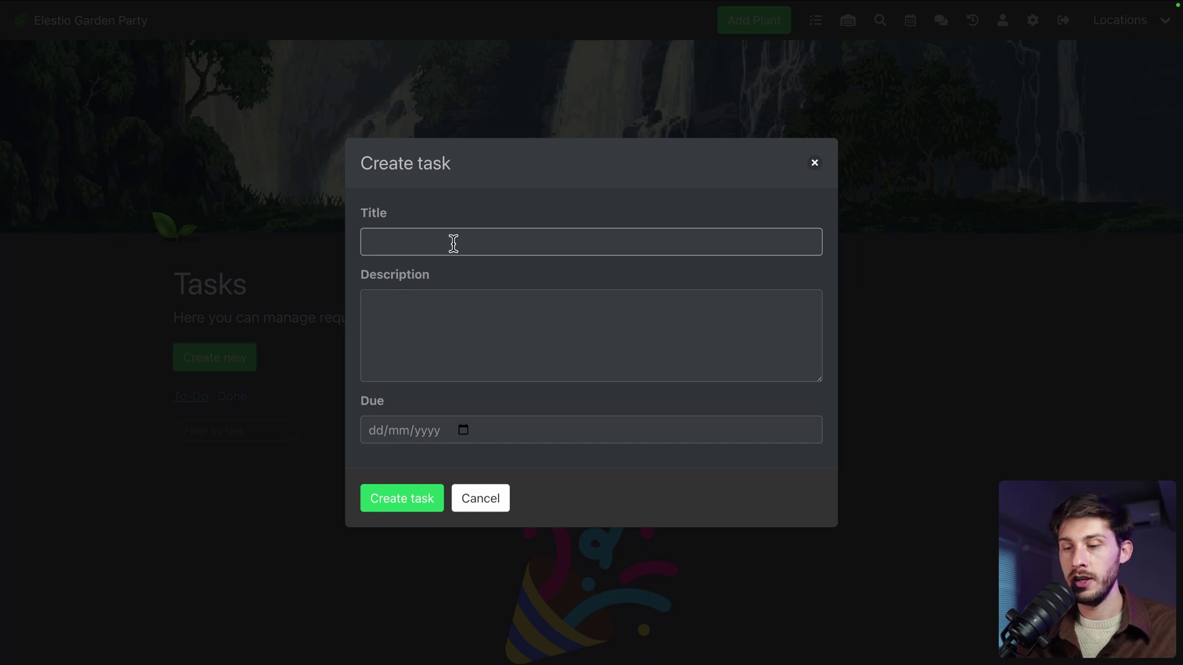
{"action": "left_click", "coordinate": [453, 244]}
{"action": "type", "text": "Water X"}
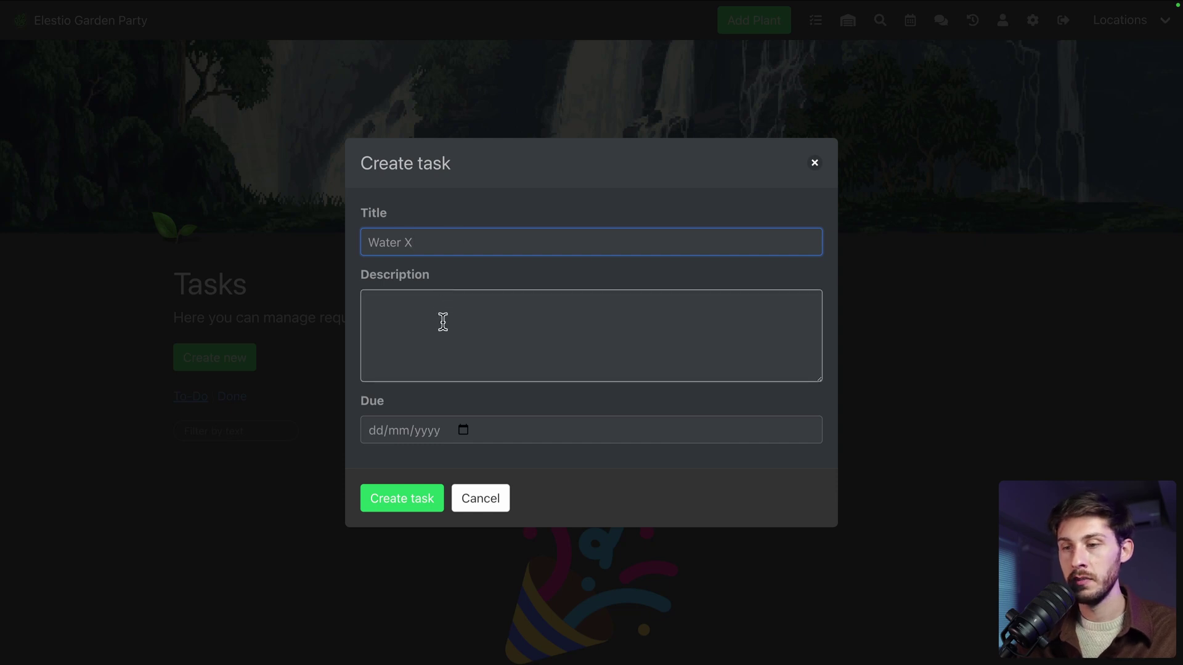
{"action": "left_click", "coordinate": [463, 431]}
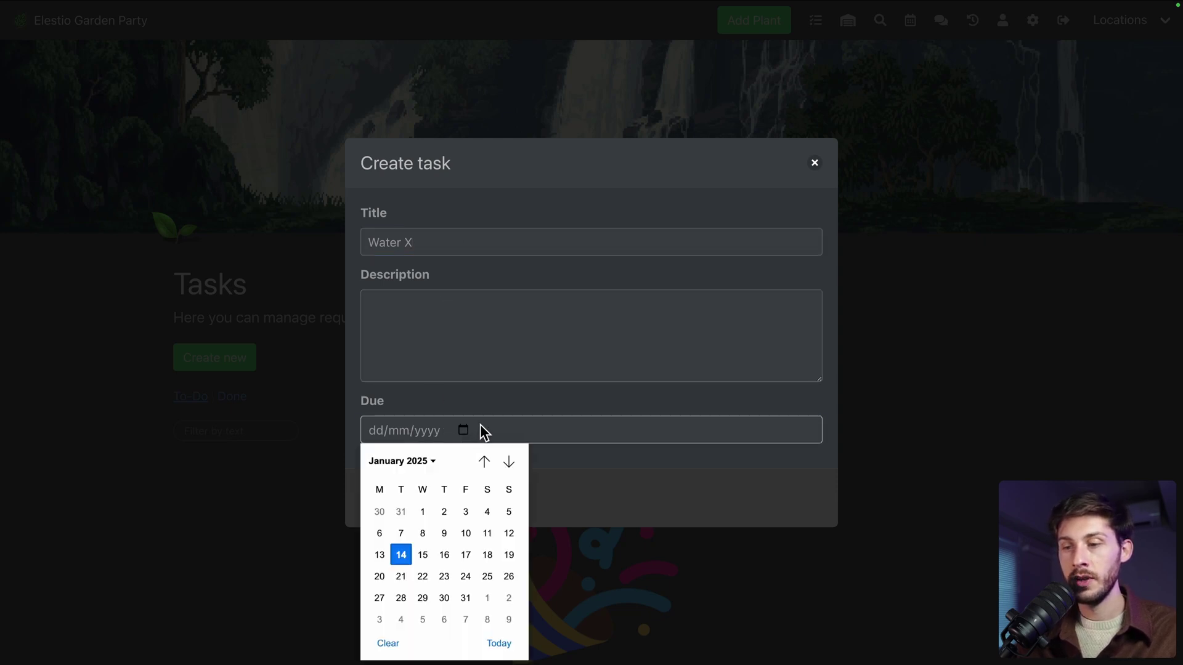
{"action": "left_click", "coordinate": [402, 552]}
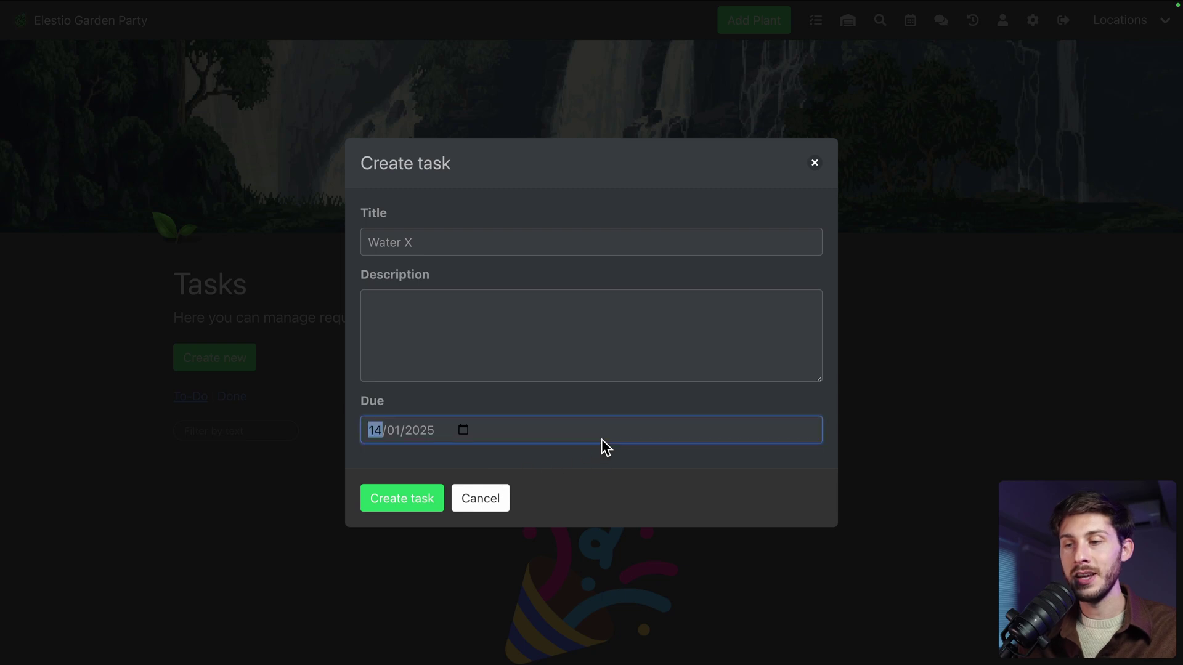
{"action": "left_click", "coordinate": [585, 459]}
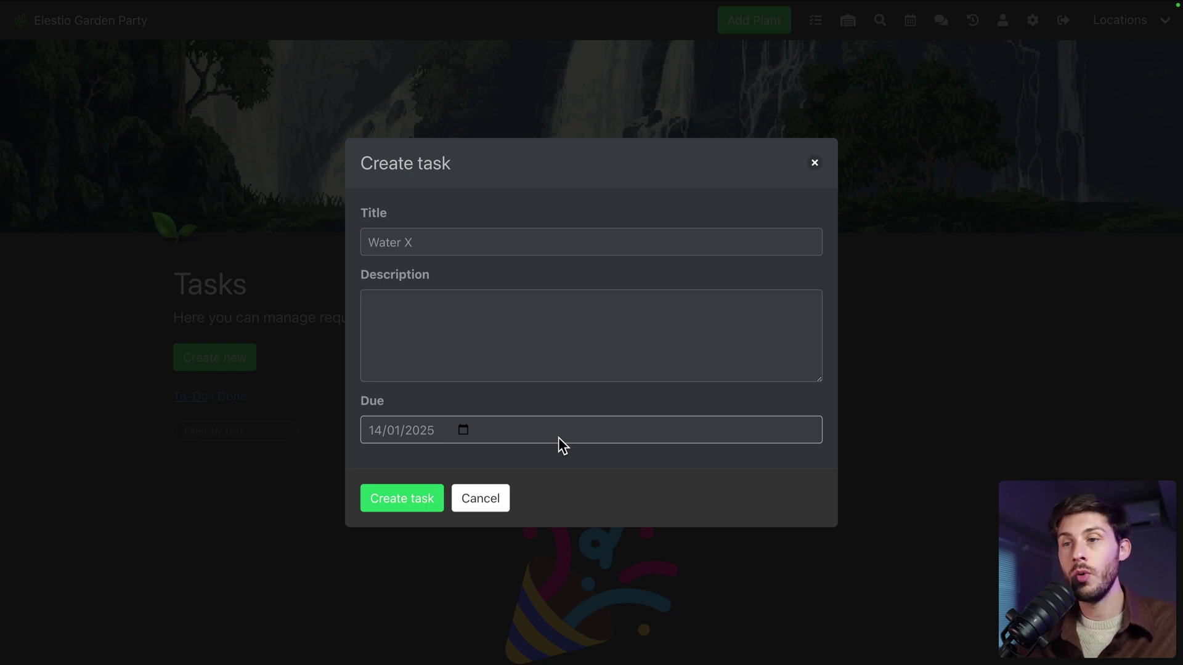
{"action": "left_click", "coordinate": [392, 500]}
- Mark 'Water X' as done, check the Done list, then return to the empty To-Do list
{"action": "scroll", "coordinate": [390, 501], "scroll_direction": "down", "scroll_amount": 3}
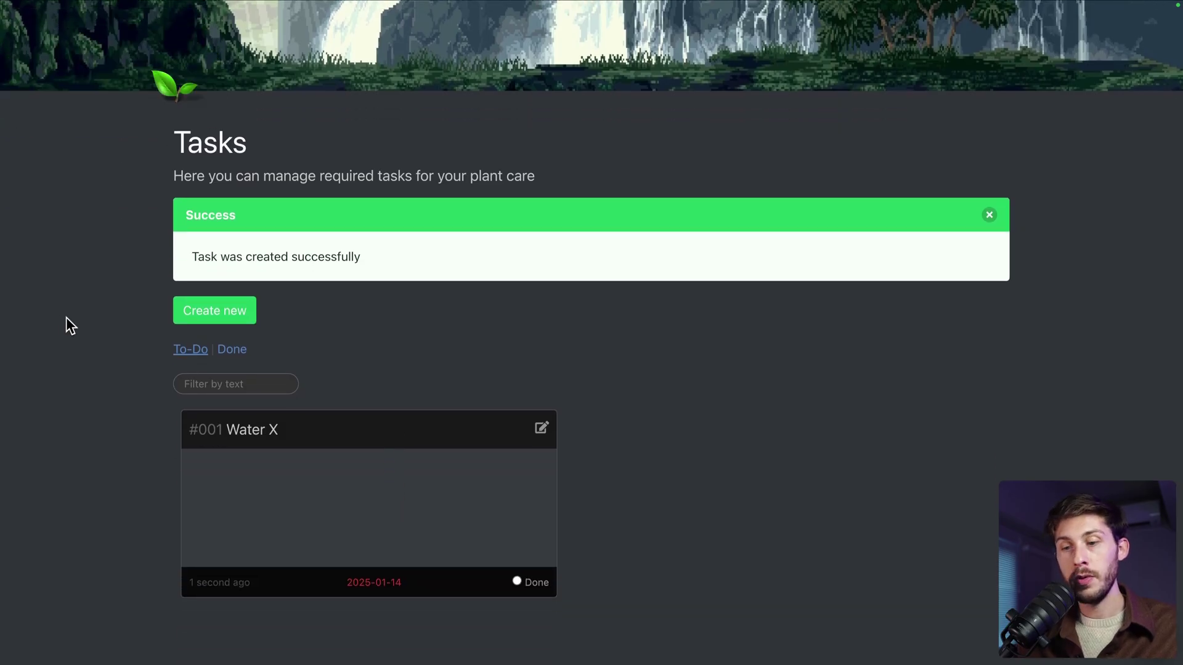
{"action": "left_click", "coordinate": [517, 582]}
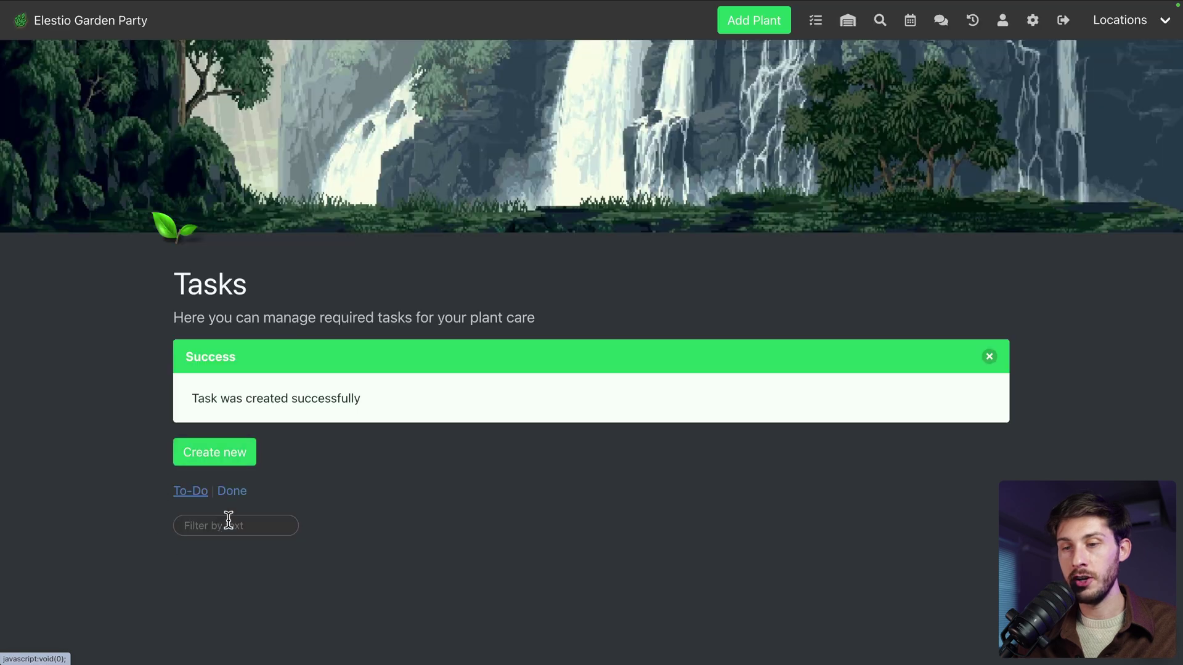
{"action": "left_click", "coordinate": [244, 492]}
{"action": "left_click", "coordinate": [199, 402]}
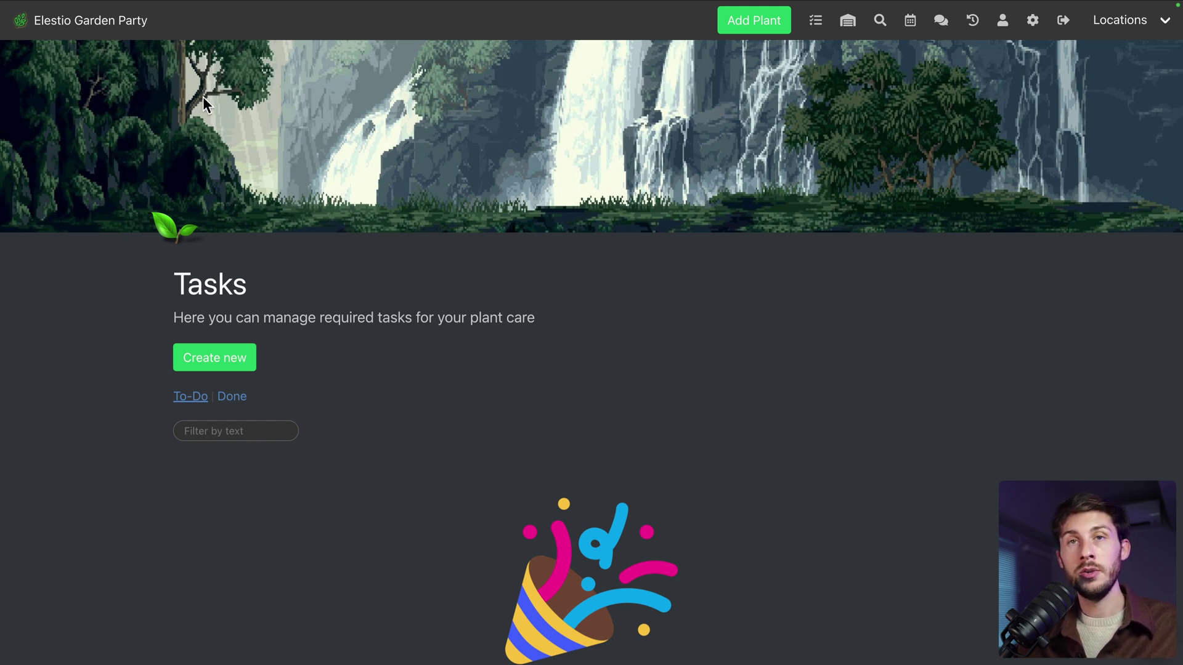
- Add a Watering-class calendar entry named 'Watered Succulents', shown around January 14
{"action": "left_click", "coordinate": [908, 24]}
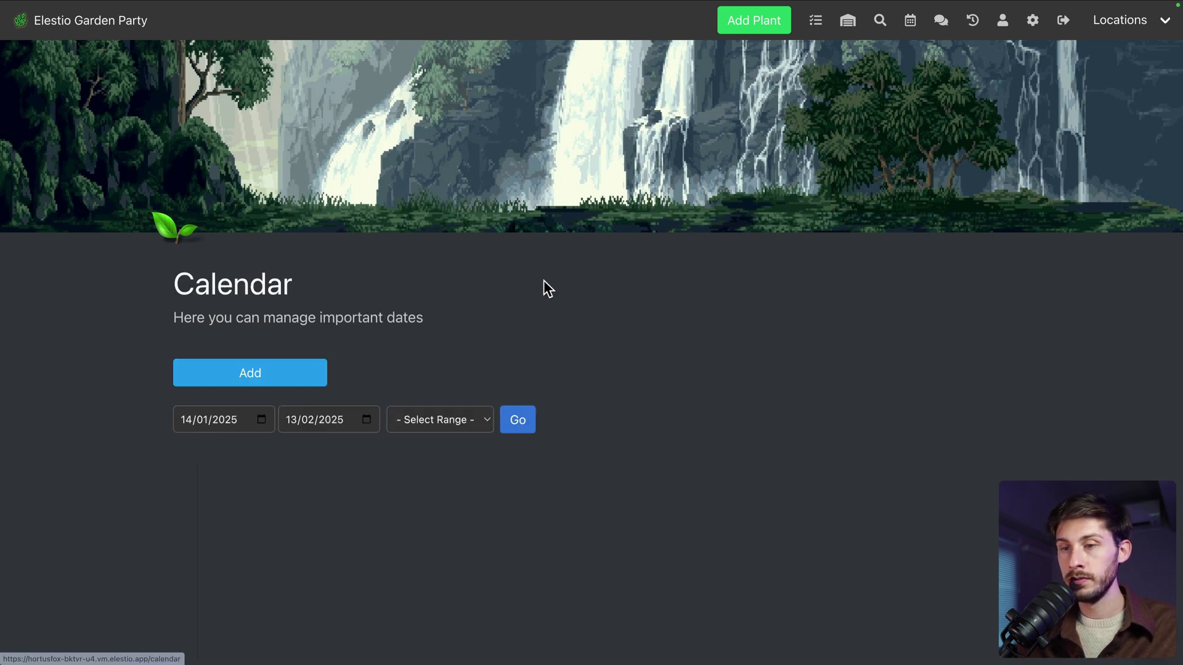
{"action": "scroll", "coordinate": [543, 280], "scroll_direction": "down", "scroll_amount": 3}
{"action": "left_click", "coordinate": [291, 199]}
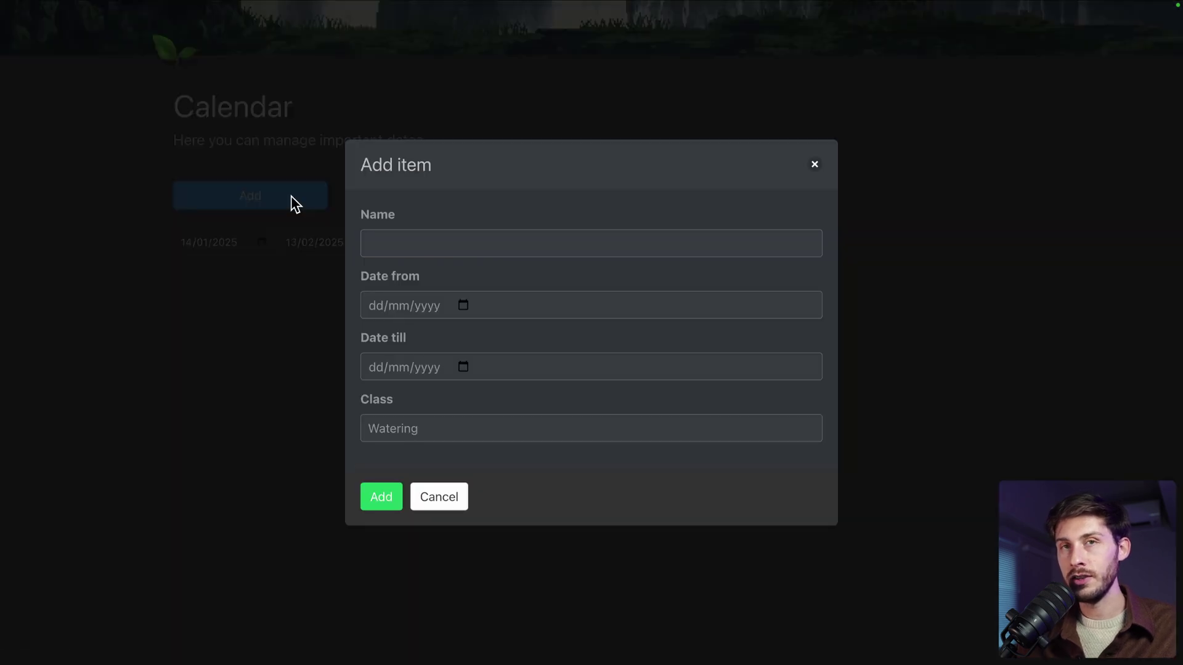
{"action": "left_click", "coordinate": [395, 430]}
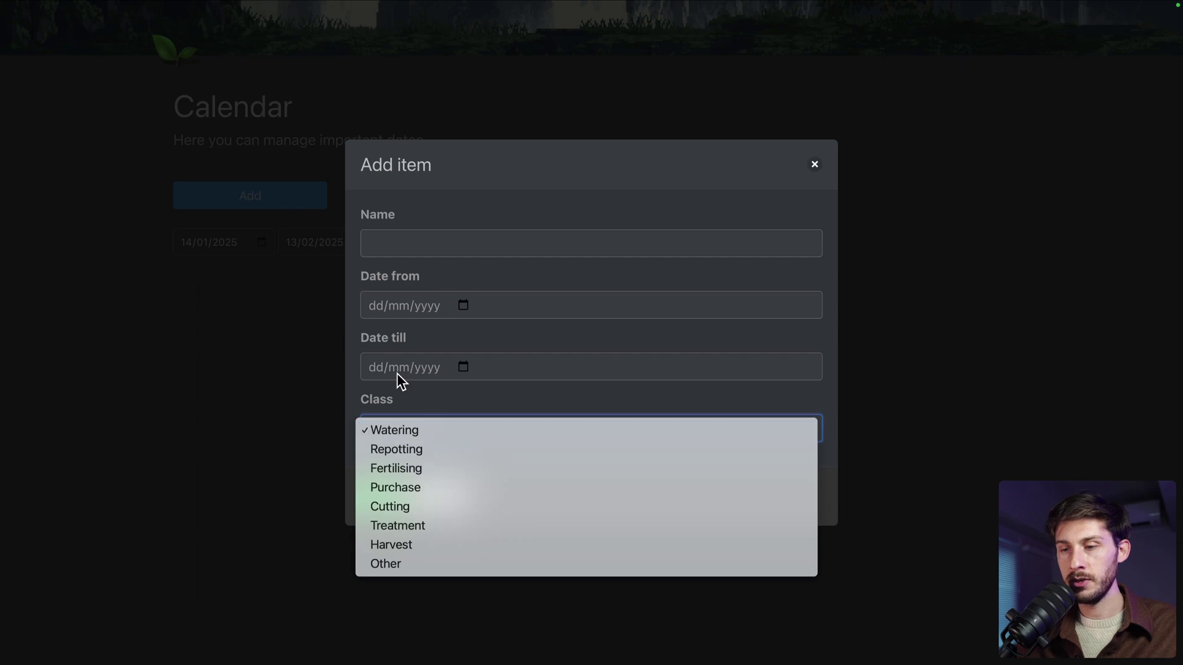
{"action": "left_click", "coordinate": [445, 433]}
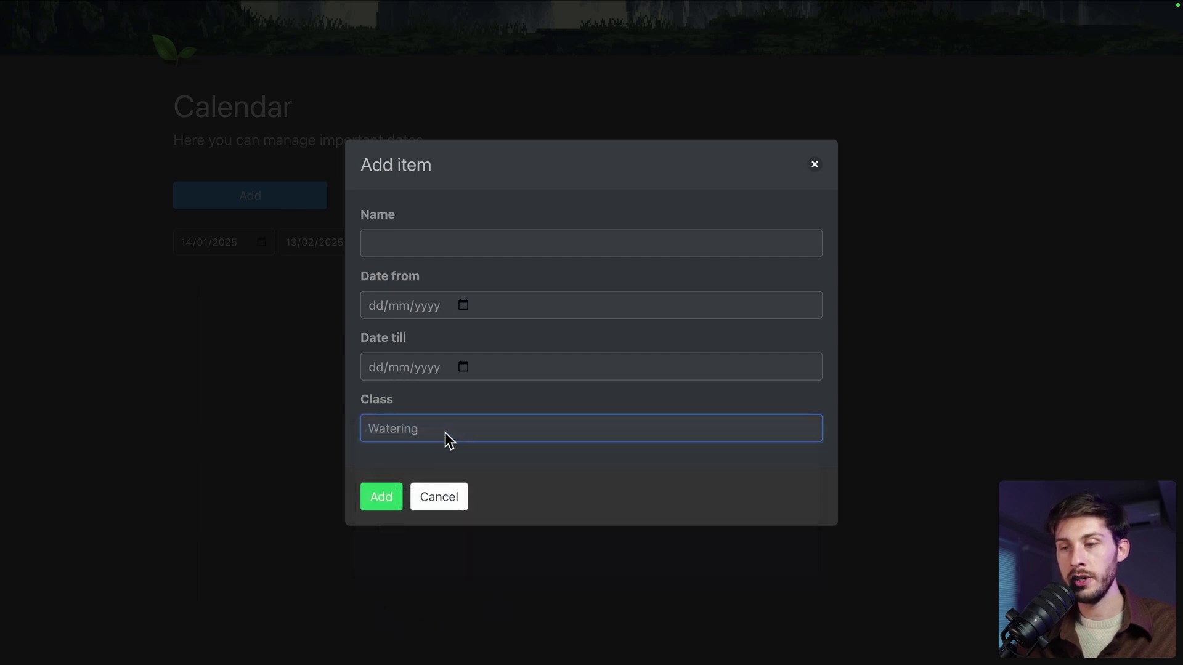
{"action": "left_click", "coordinate": [466, 243]}
{"action": "type", "text": "Watere"}
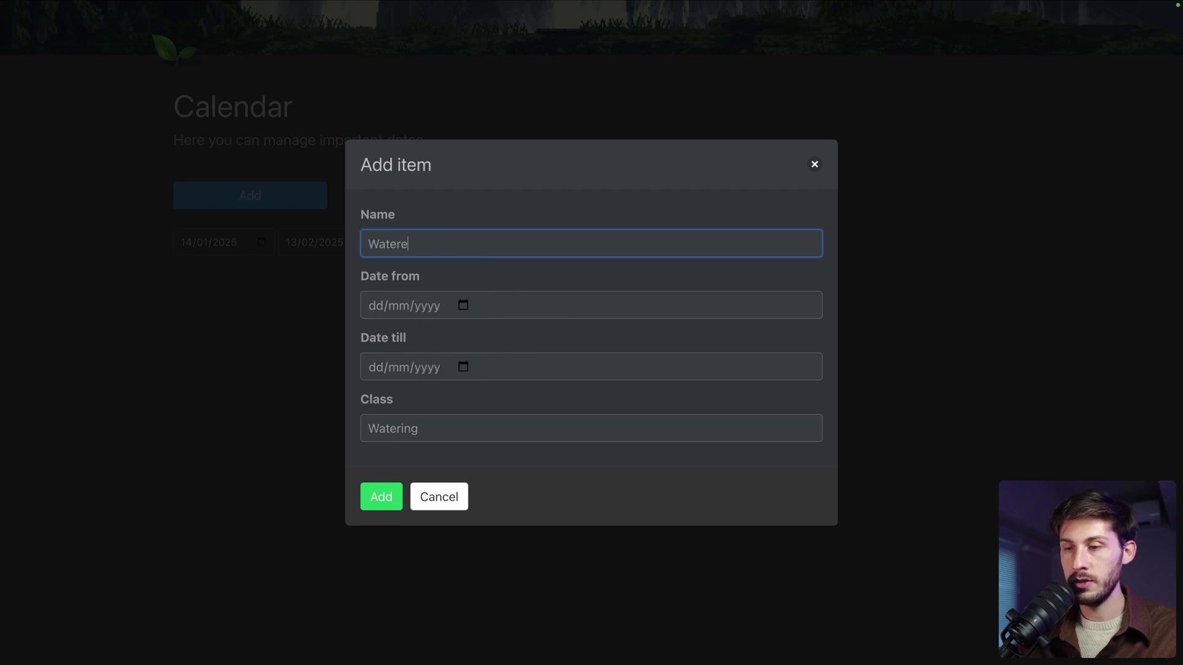
{"action": "type", "text": "d Succulents"}
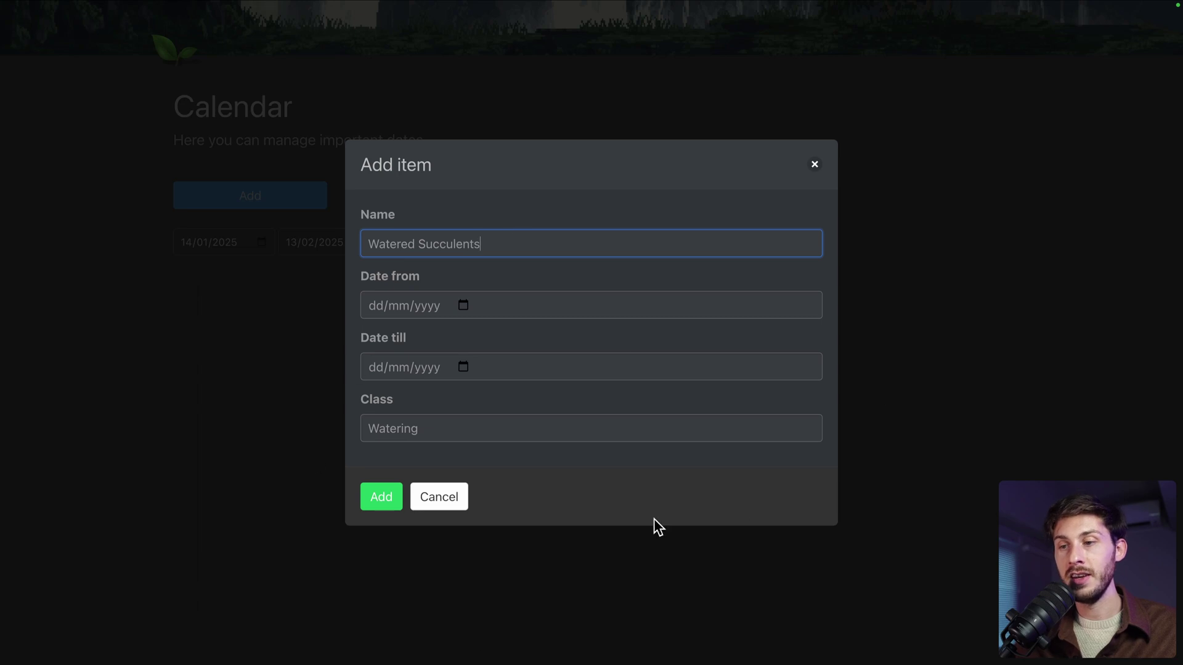
{"action": "left_click", "coordinate": [377, 498]}
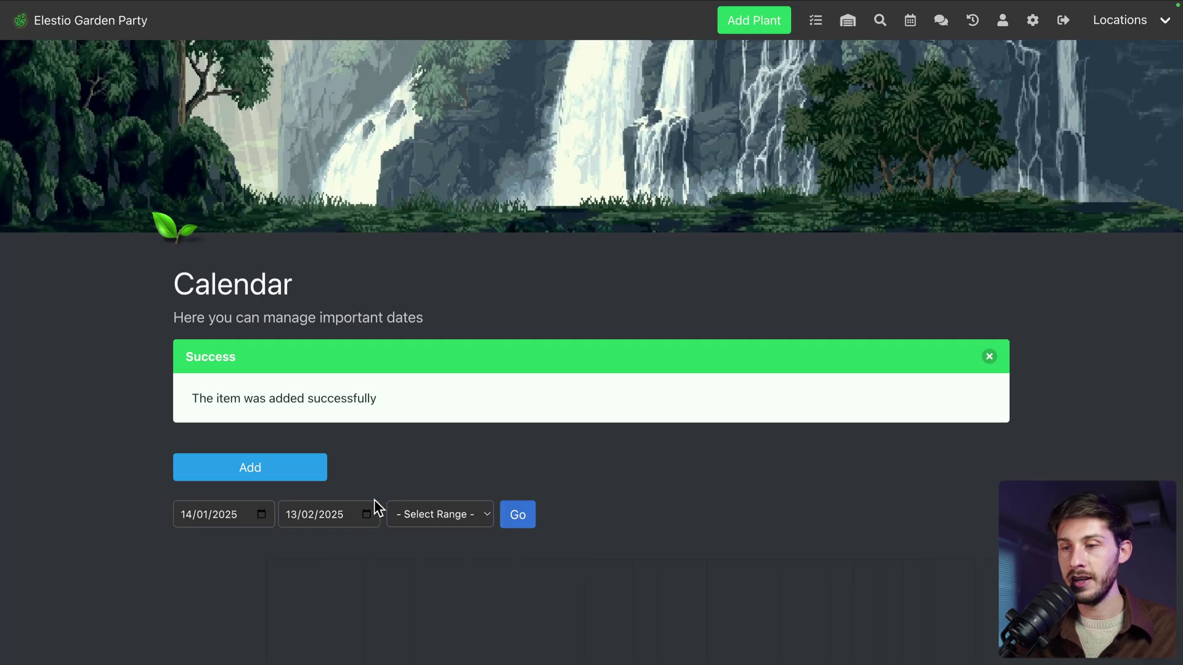
{"action": "scroll", "coordinate": [375, 500], "scroll_direction": "down", "scroll_amount": 5}
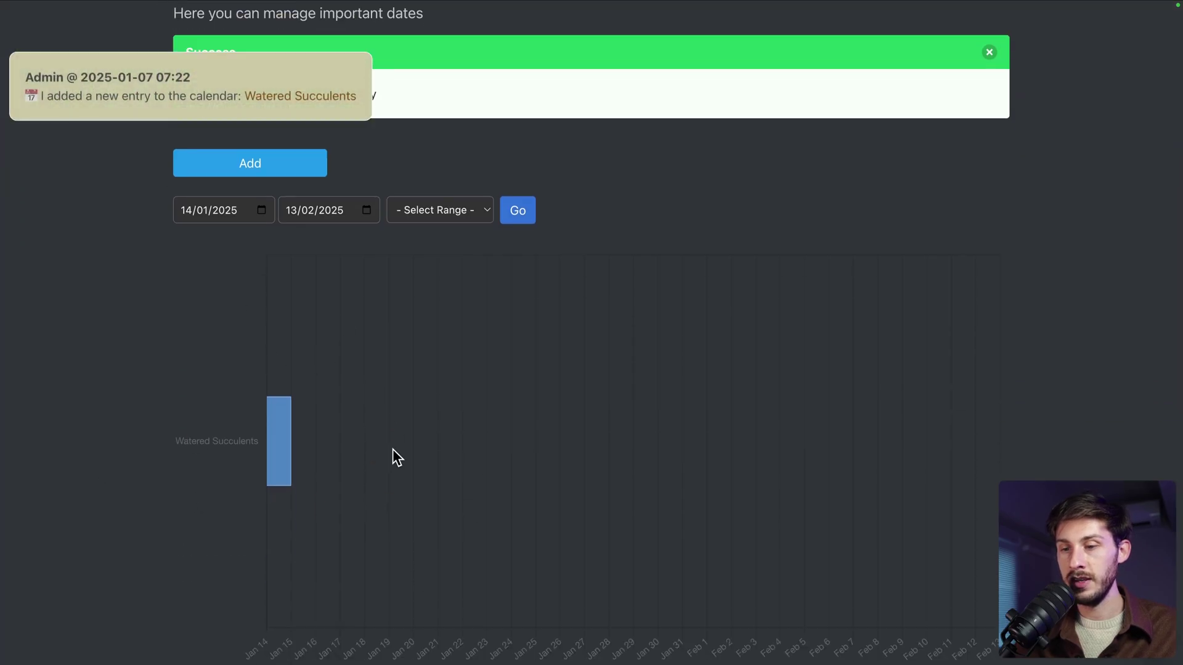
- Search the database for 'succulent' with only tags included, excluding notes and custom attributes
{"action": "scroll", "coordinate": [582, 284], "scroll_direction": "up", "scroll_amount": 5}
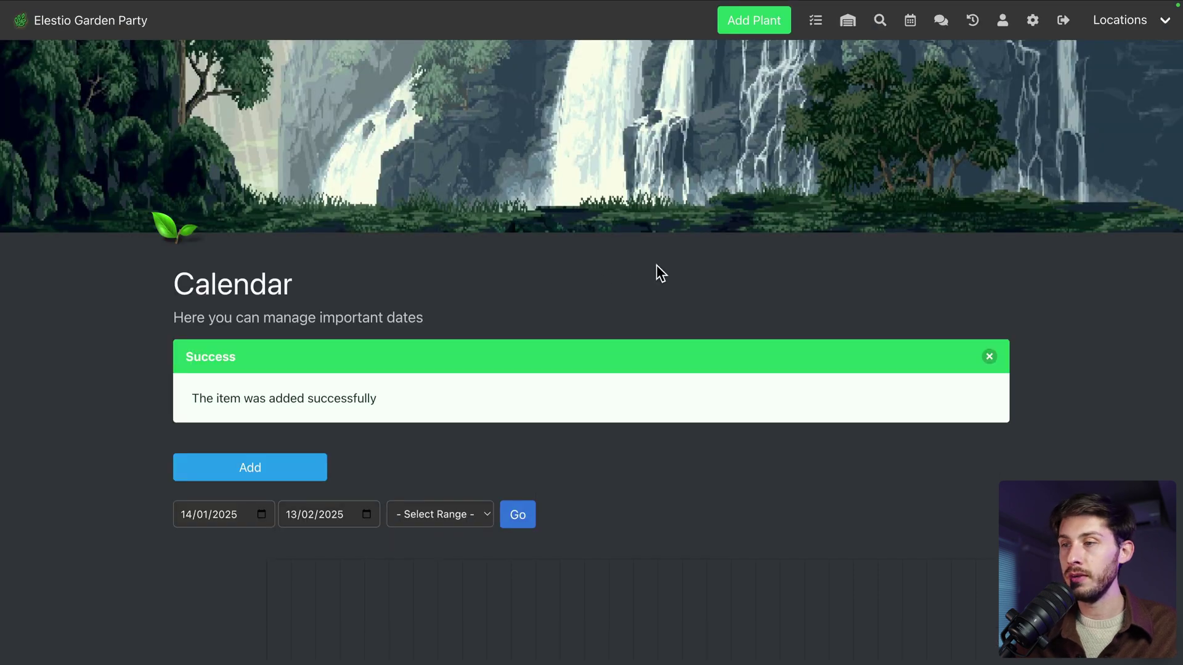
{"action": "left_click", "coordinate": [72, 28]}
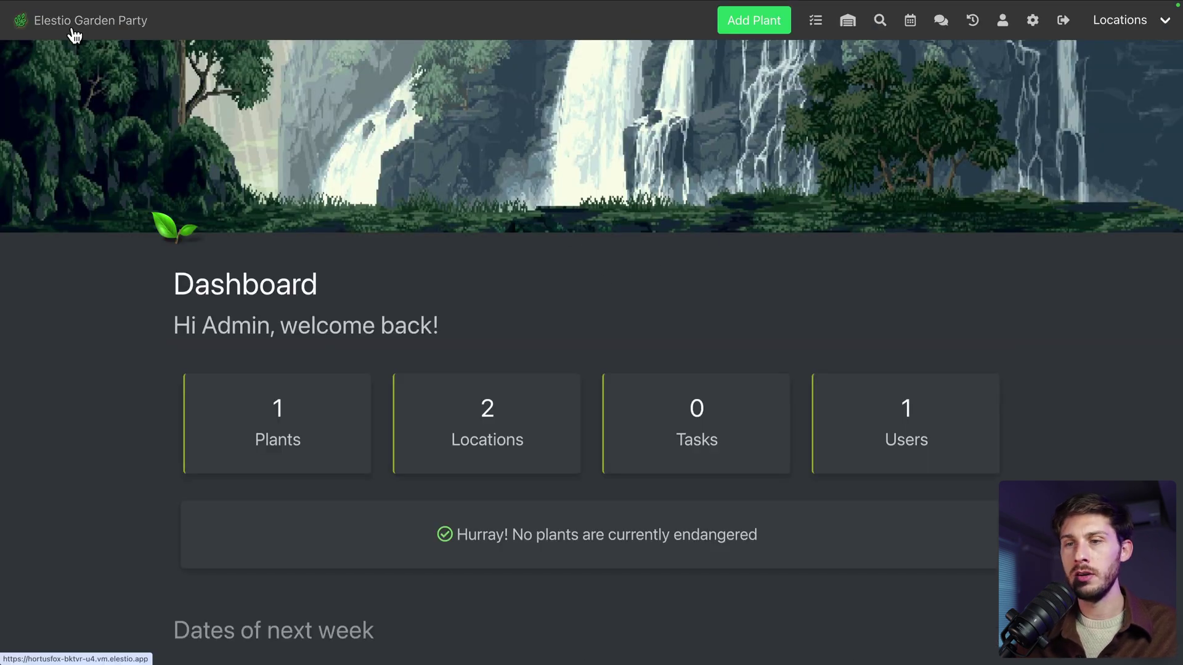
{"action": "left_click", "coordinate": [880, 24]}
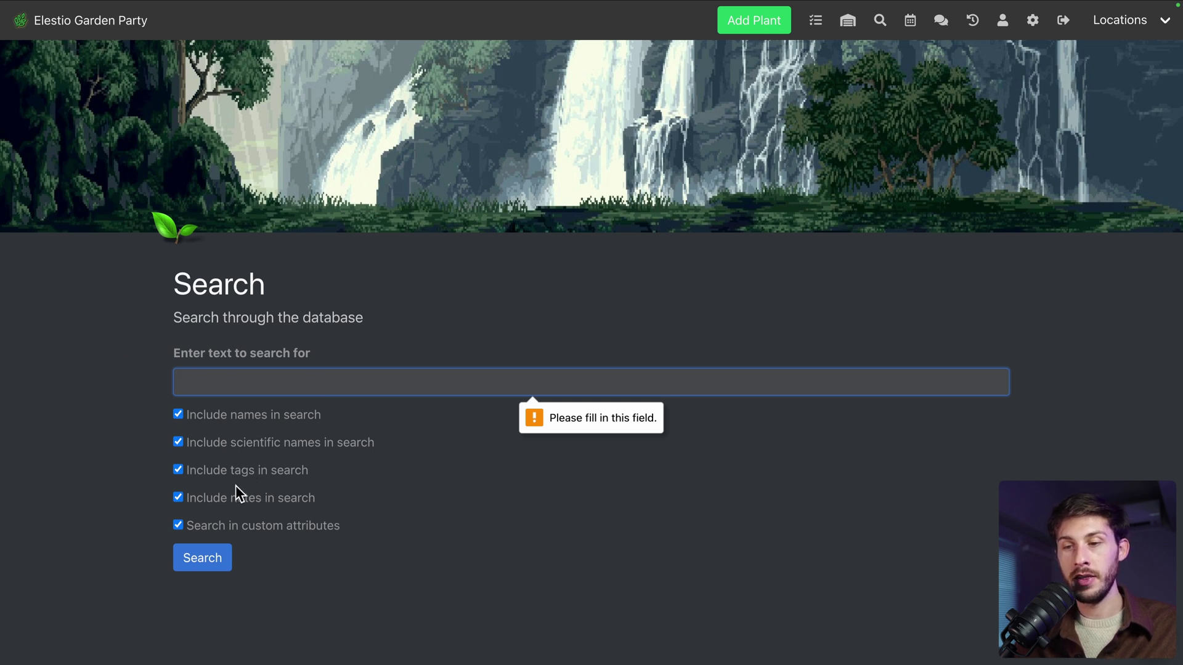
{"action": "left_click", "coordinate": [178, 441]}
{"action": "left_click", "coordinate": [178, 414]}
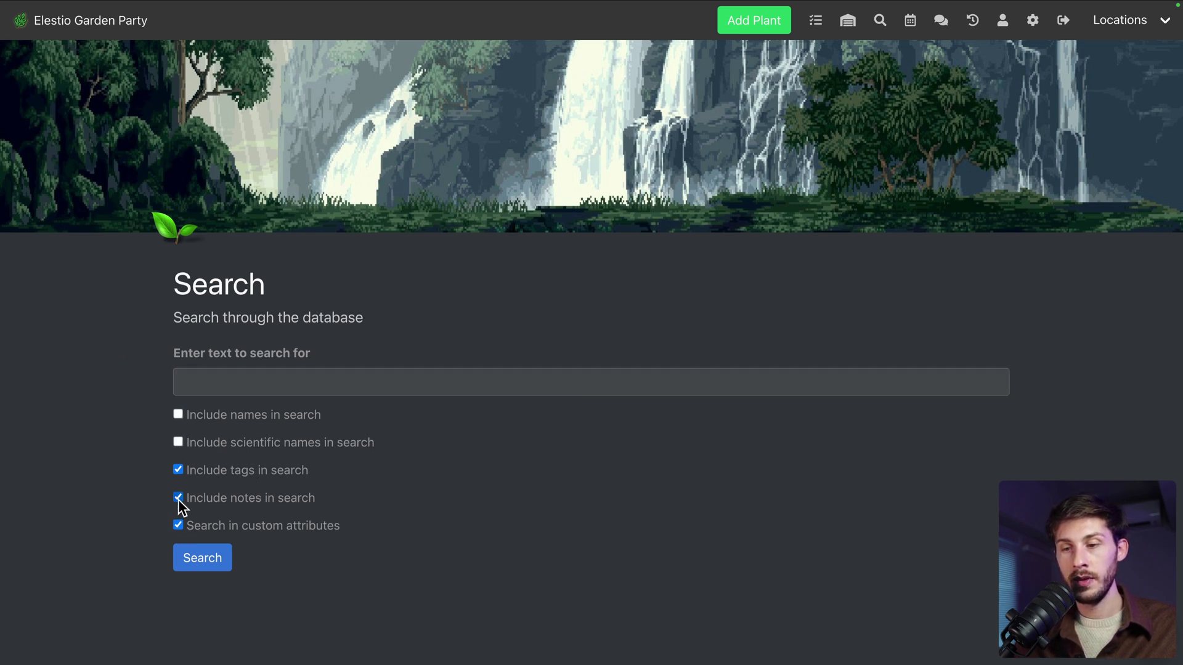
{"action": "left_click", "coordinate": [178, 498]}
{"action": "left_click", "coordinate": [178, 525]}
{"action": "left_click", "coordinate": [256, 386]}
{"action": "type", "text": "succulent"}
{"action": "key", "text": "Return"}
- Re-save the found Aloe Vera's last watered date as 2025-01-14
{"action": "scroll", "coordinate": [91, 424], "scroll_direction": "down", "scroll_amount": 4}
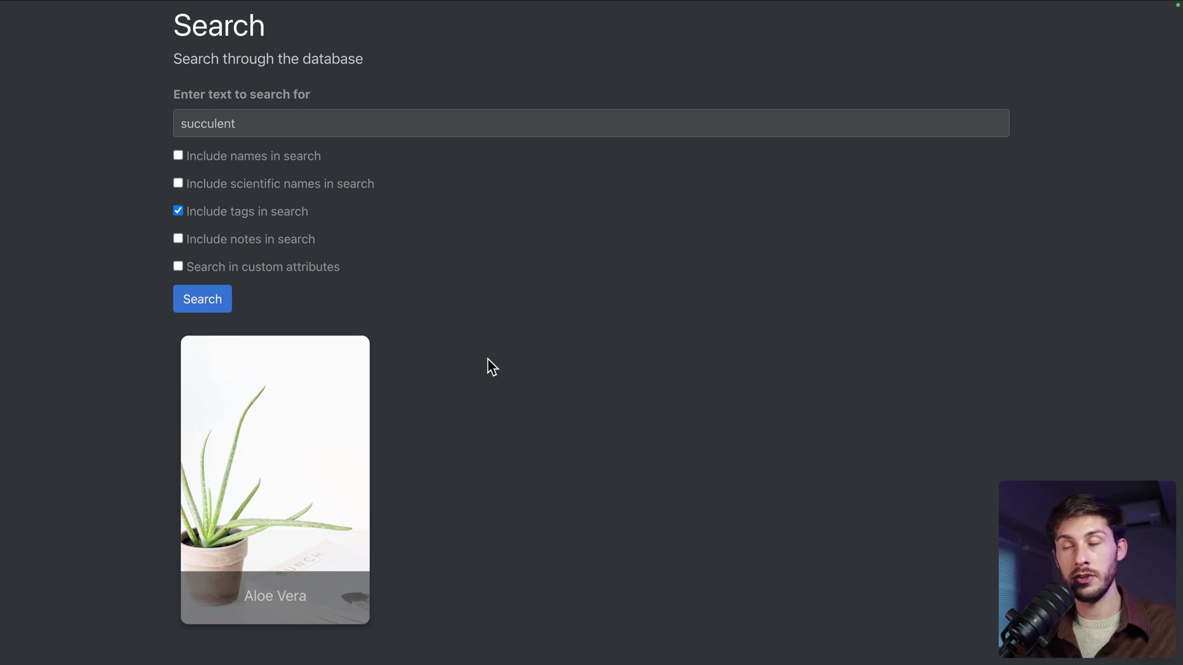
{"action": "scroll", "coordinate": [506, 374], "scroll_direction": "up", "scroll_amount": 4}
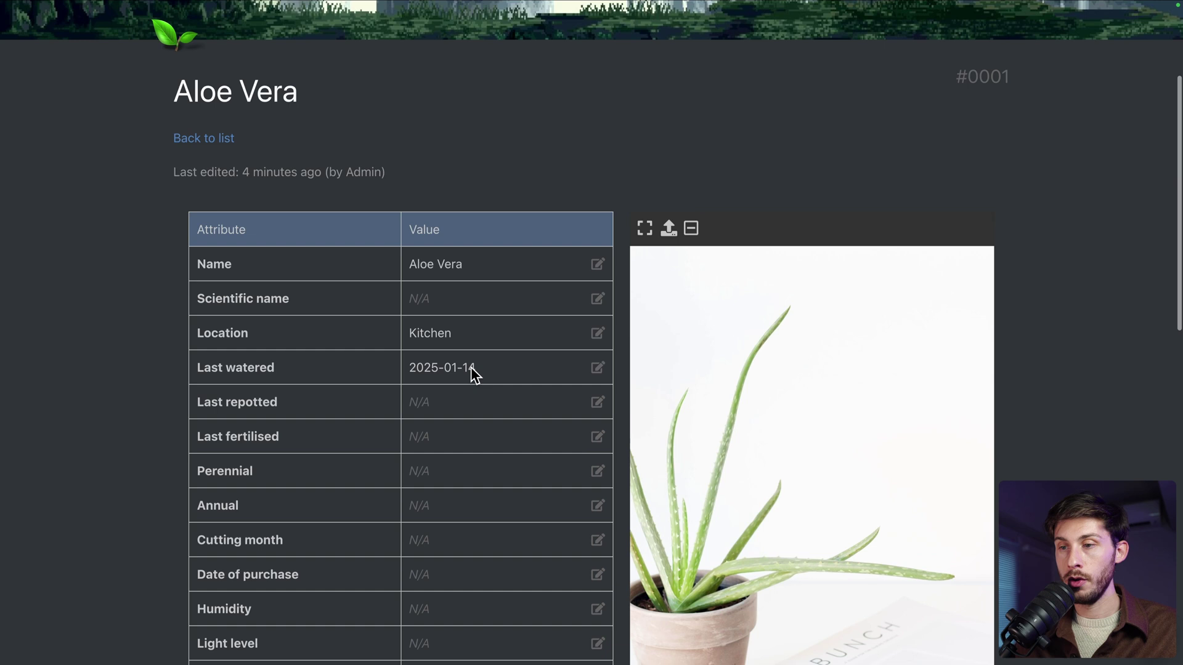
{"action": "scroll", "coordinate": [471, 375], "scroll_direction": "down", "scroll_amount": 10}
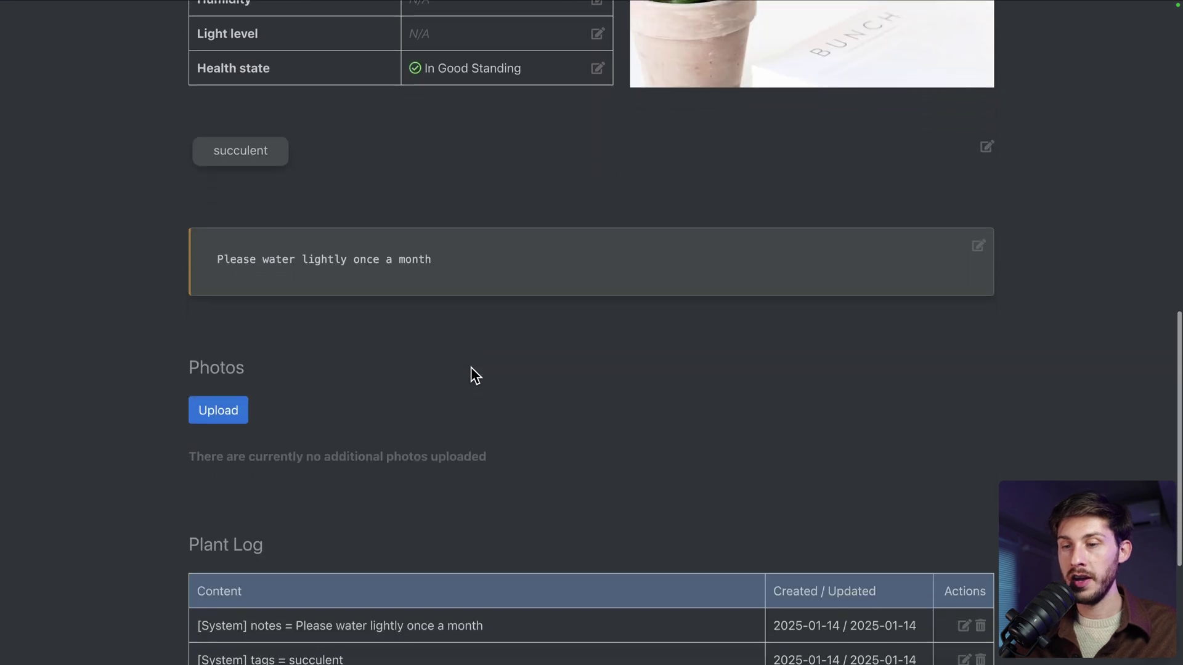
{"action": "scroll", "coordinate": [470, 375], "scroll_direction": "up", "scroll_amount": 9}
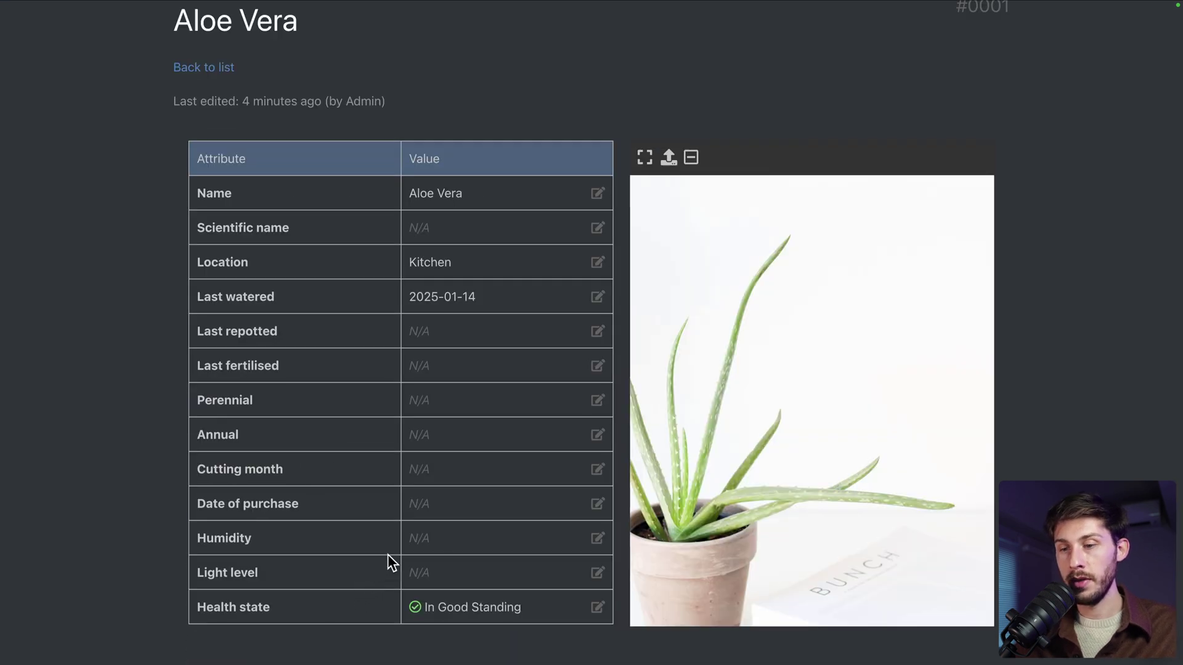
{"action": "left_click", "coordinate": [598, 296]}
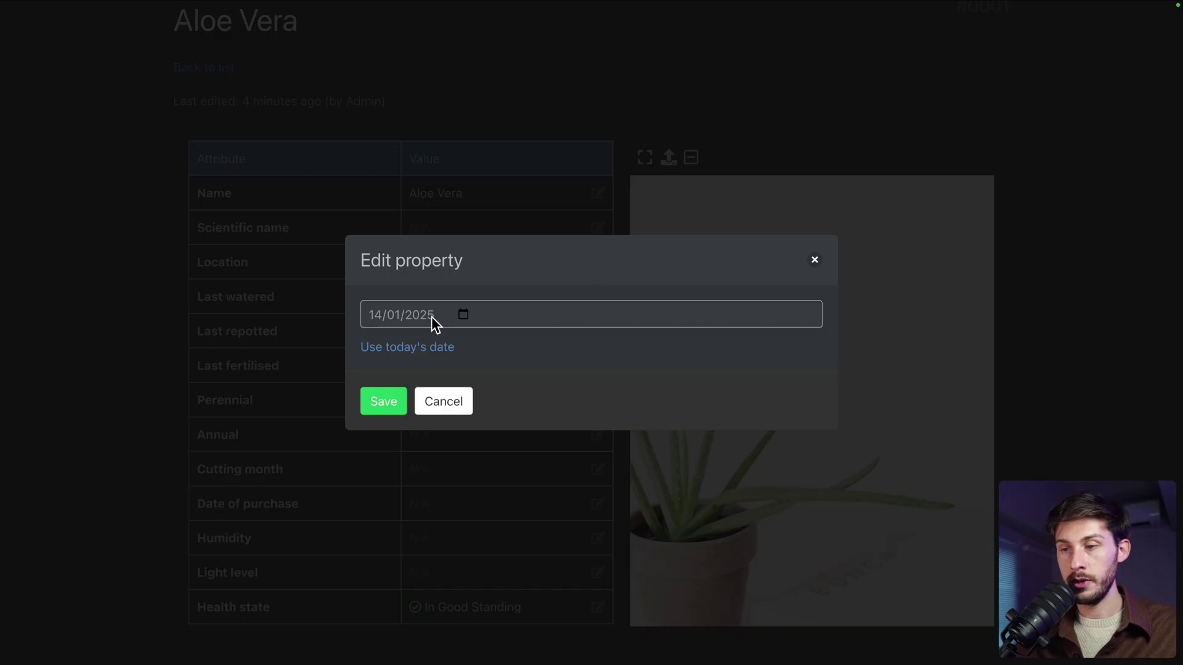
{"action": "left_click", "coordinate": [385, 403]}
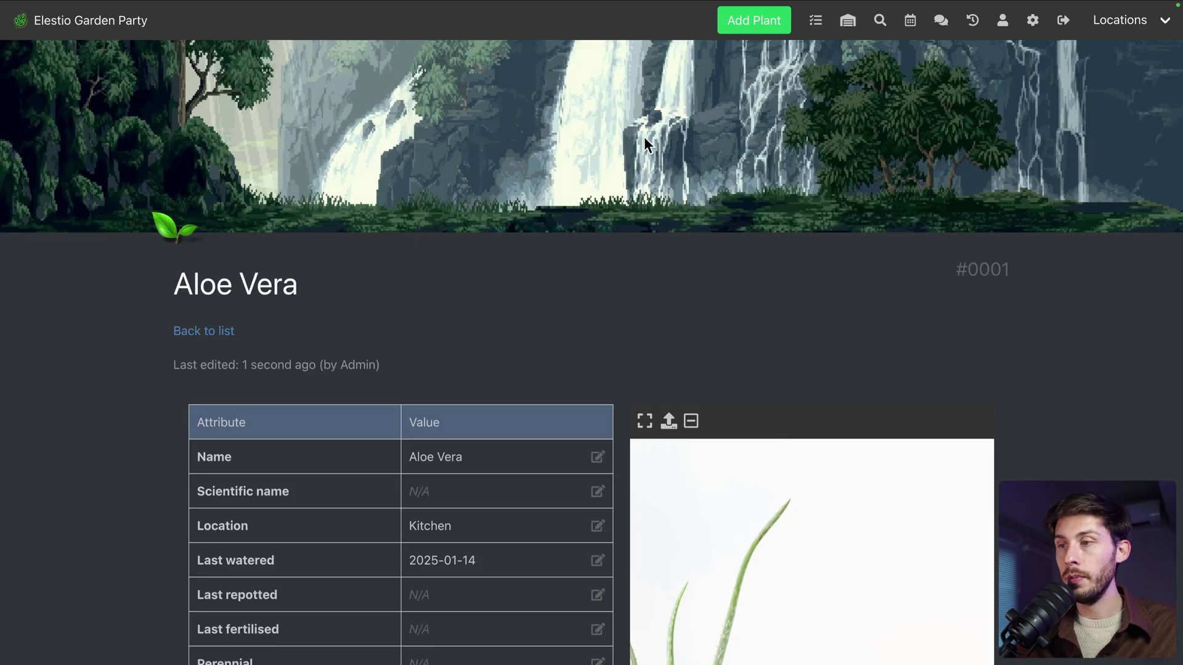
- In the Kitchen location, select all plants (Aloe Vera) and set them watered
{"action": "left_click", "coordinate": [847, 20]}
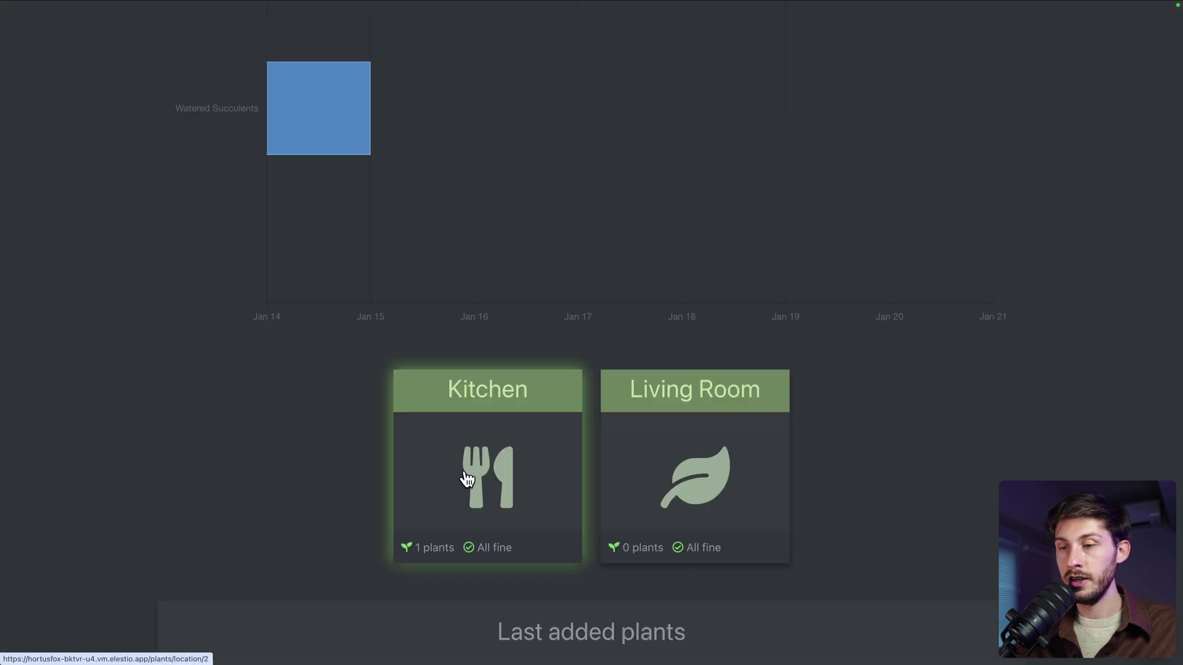
{"action": "left_click", "coordinate": [465, 474]}
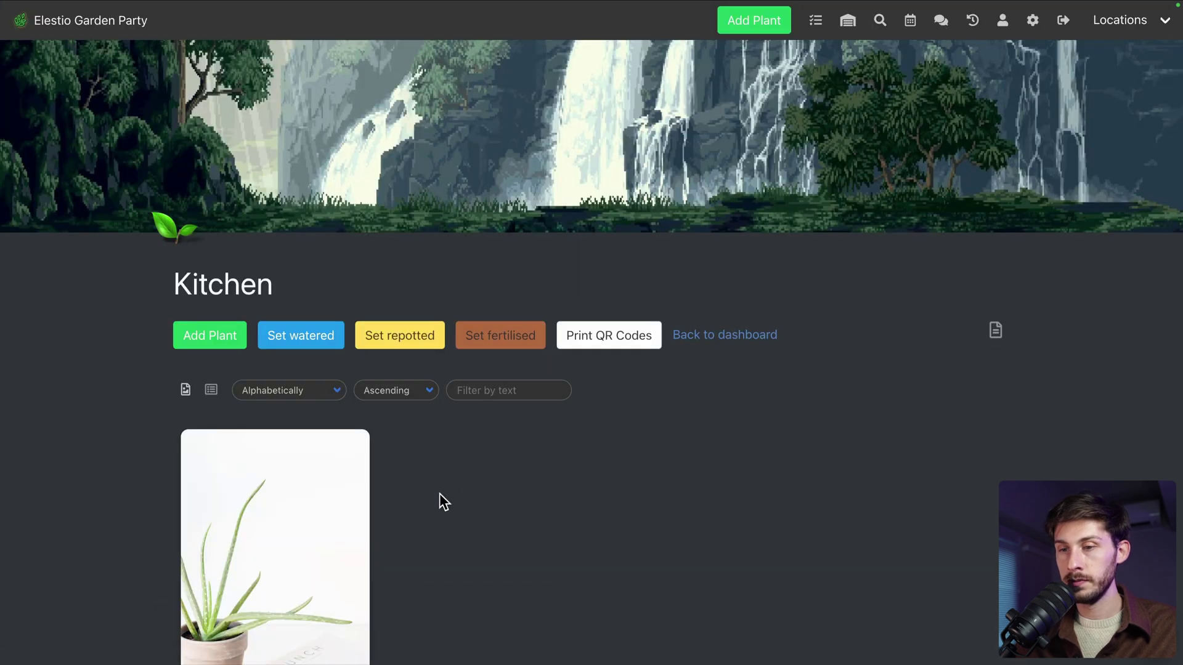
{"action": "scroll", "coordinate": [439, 494], "scroll_direction": "down", "scroll_amount": 3}
{"action": "left_click", "coordinate": [323, 168]}
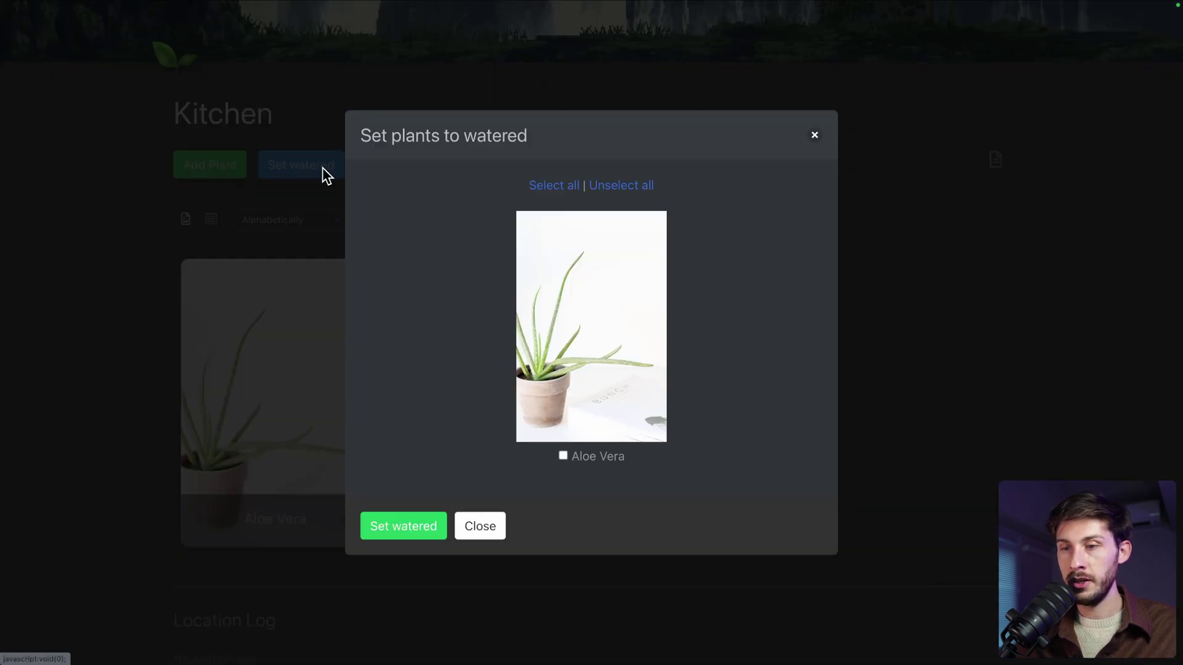
{"action": "left_click", "coordinate": [557, 186]}
{"action": "left_click", "coordinate": [445, 526]}
{"action": "key", "text": "Return"}
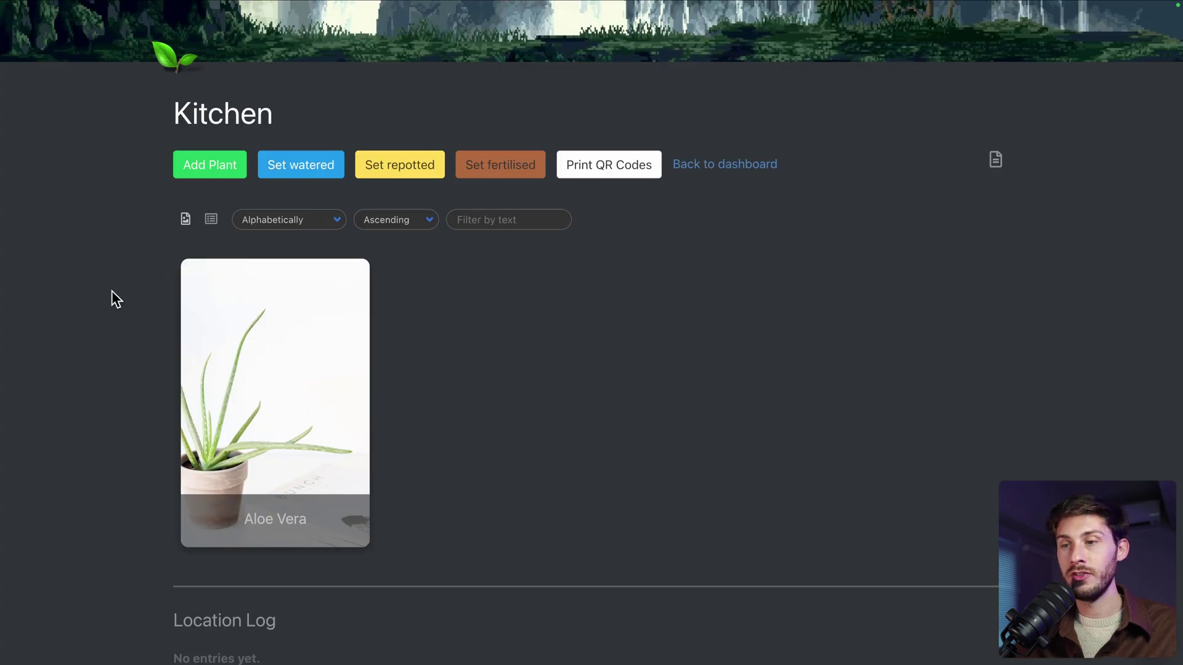
{"action": "scroll", "coordinate": [483, 550], "scroll_direction": "down", "scroll_amount": 1}
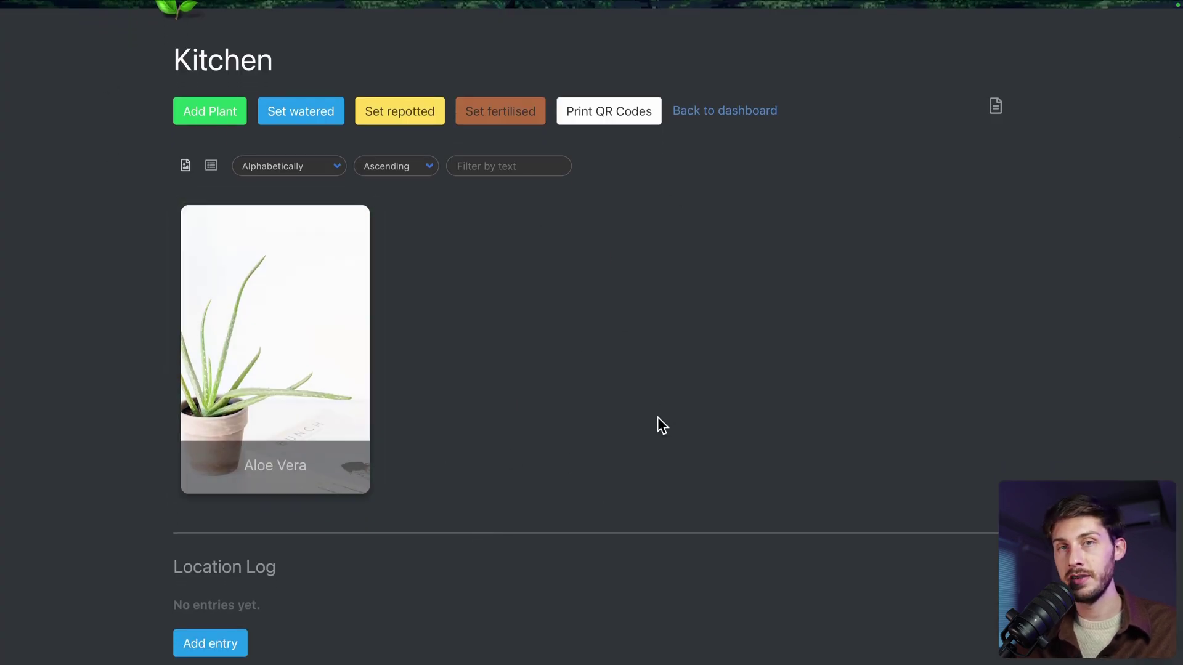
{"action": "scroll", "coordinate": [657, 417], "scroll_direction": "up", "scroll_amount": 4}
- Post 'Please bring some pots for the new cactus' in the group chat
{"action": "left_click", "coordinate": [941, 20]}
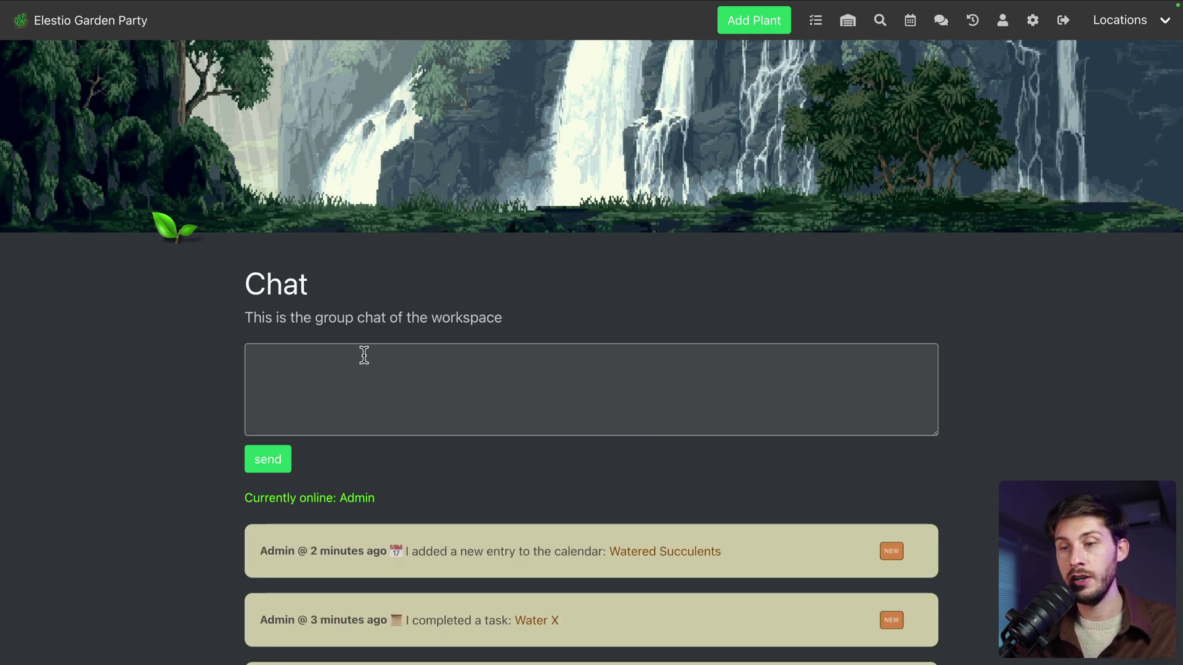
{"action": "left_click", "coordinate": [363, 355]}
{"action": "type", "text": "Please bri"}
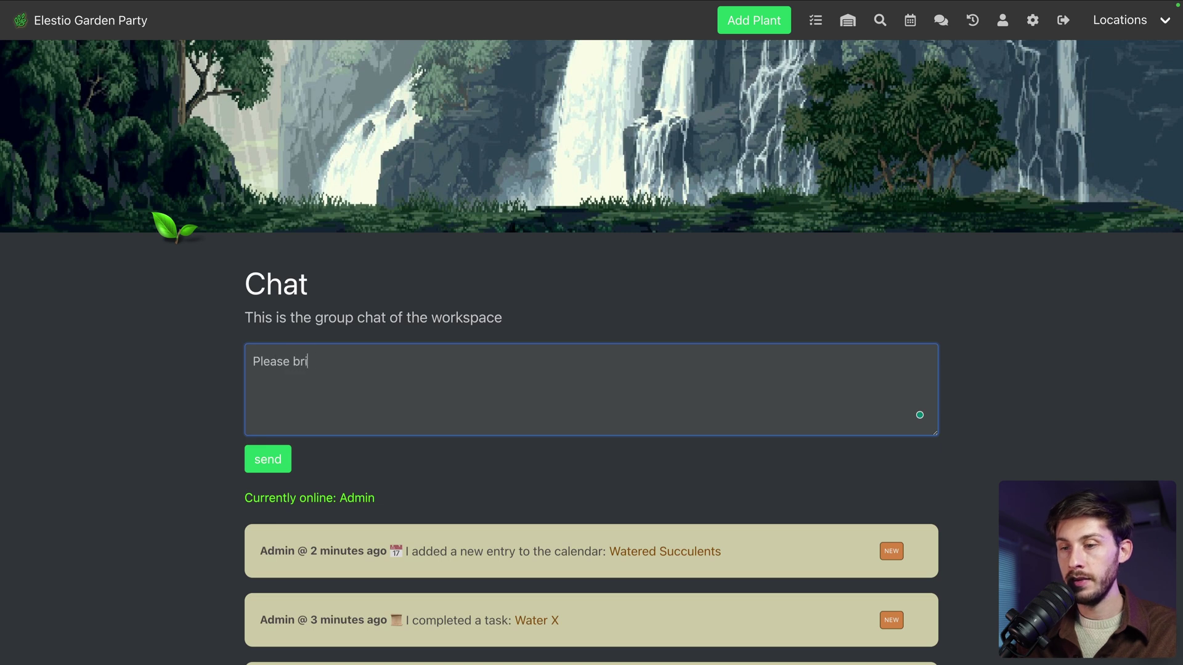
{"action": "type", "text": "ng some pots for the new cact"}
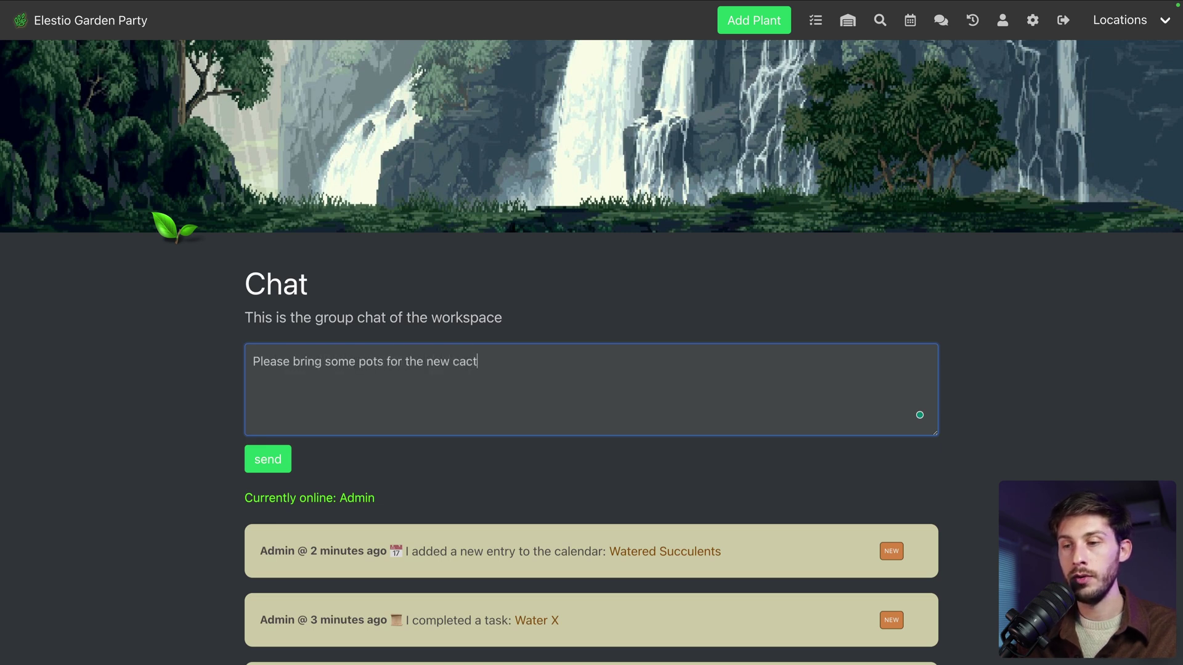
{"action": "type", "text": "us"}
{"action": "left_click", "coordinate": [274, 459]}
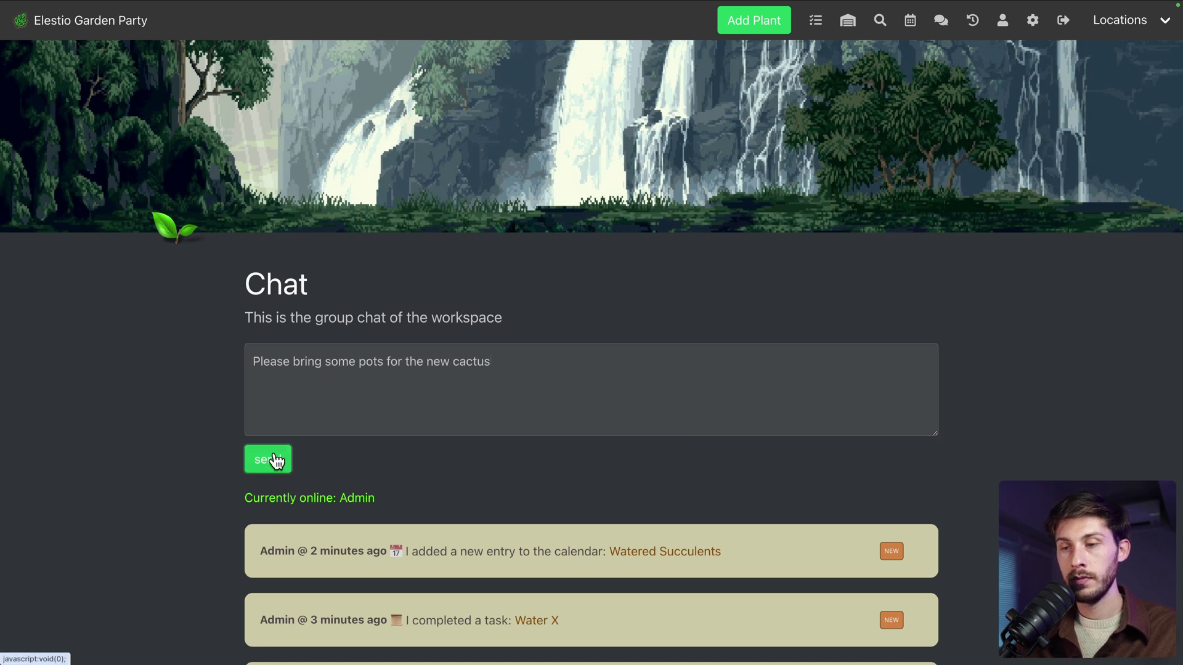
{"action": "scroll", "coordinate": [249, 522], "scroll_direction": "down", "scroll_amount": 2}
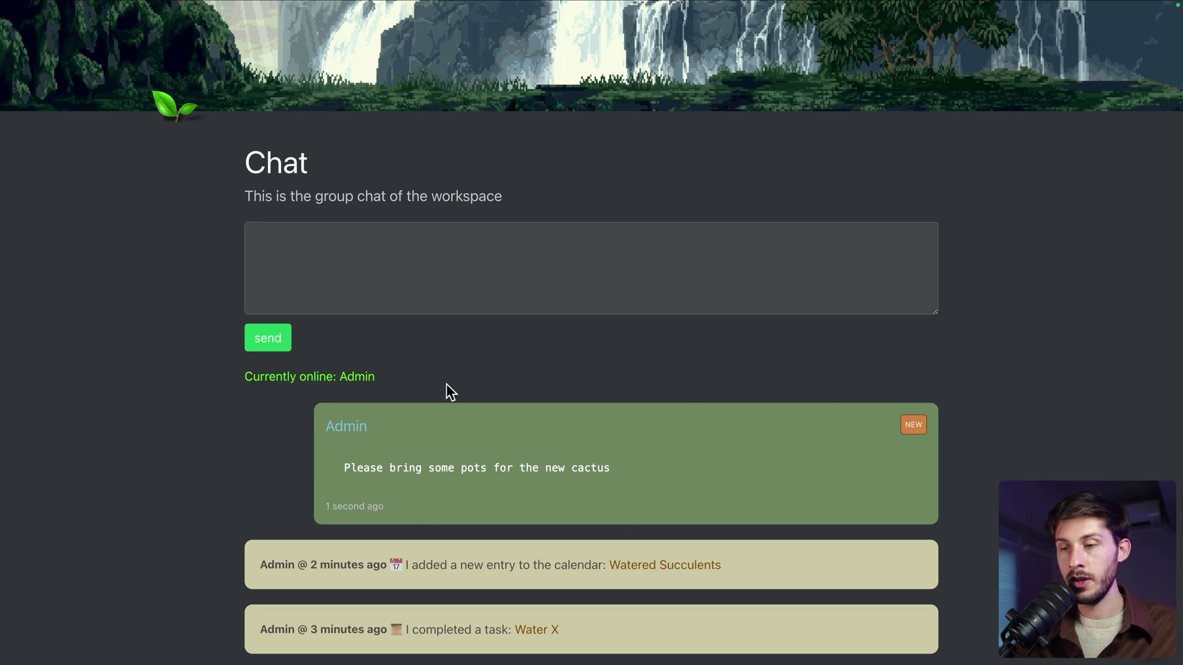
{"action": "scroll", "coordinate": [446, 383], "scroll_direction": "up", "scroll_amount": 2}
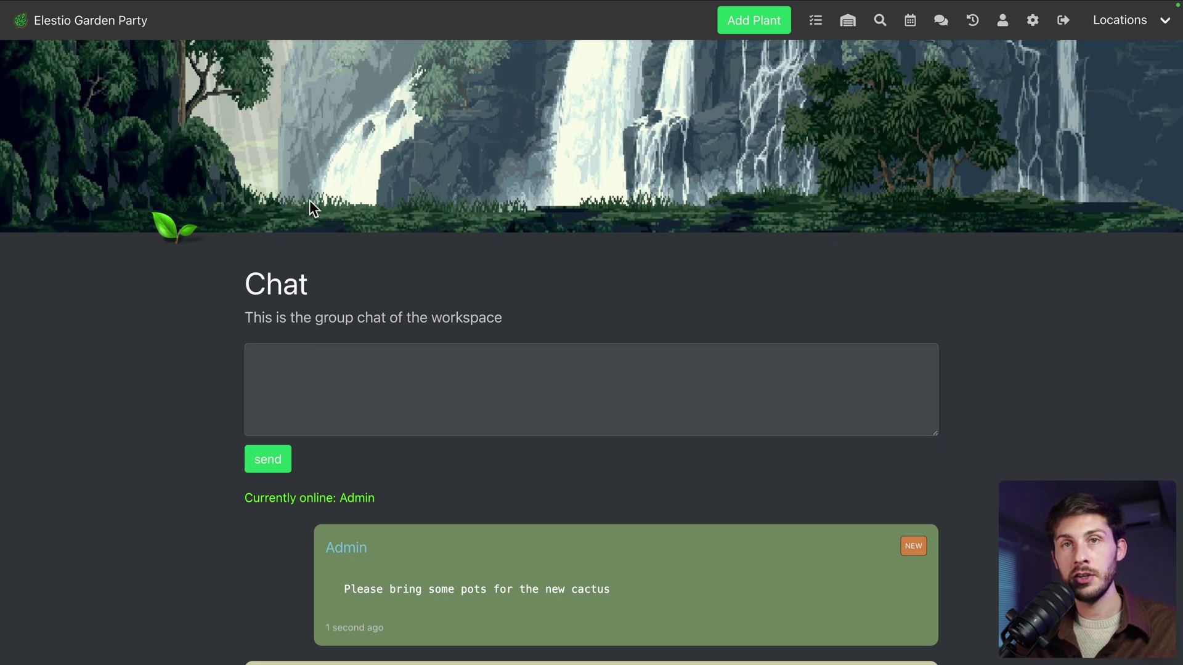
- Switch to a phone-sized device emulation view and follow the brand link back
{"action": "key", "text": "super+alt+i"}
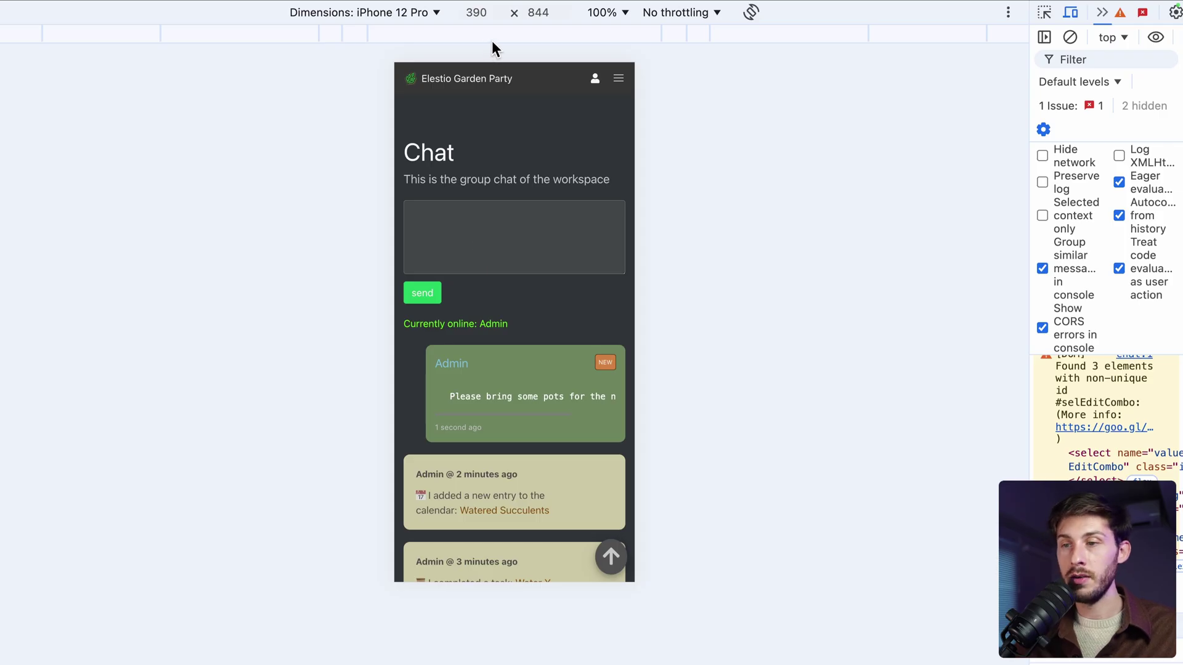
{"action": "left_click", "coordinate": [463, 75]}
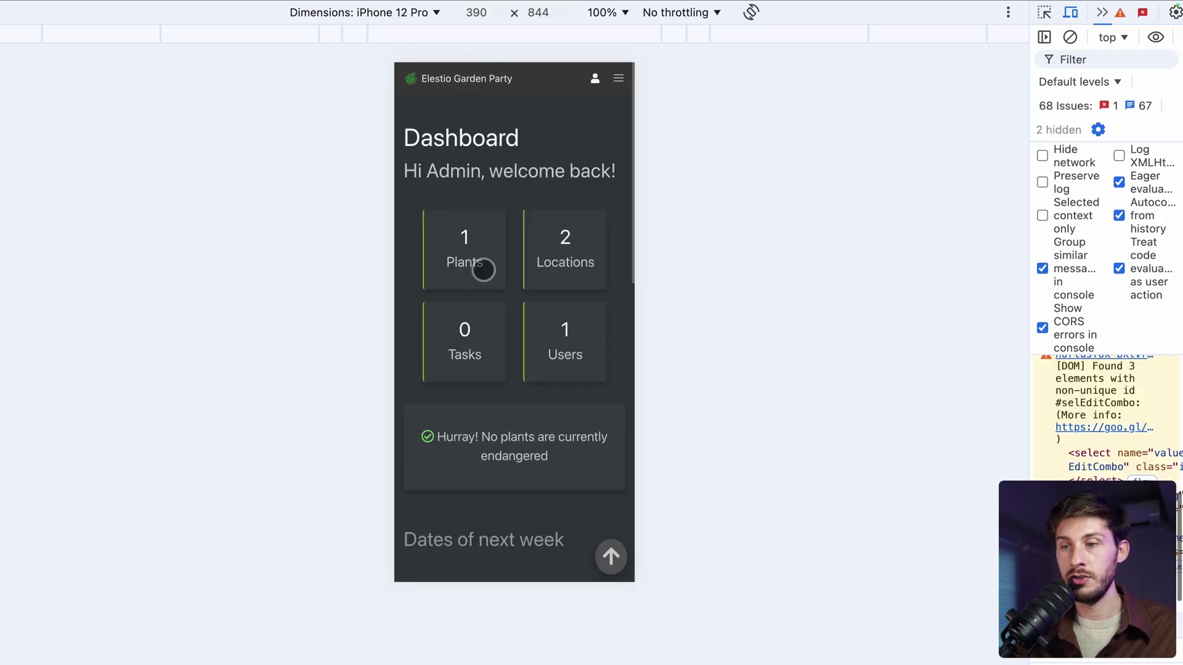
{"action": "scroll", "coordinate": [483, 267], "scroll_direction": "down", "scroll_amount": 6}
{"action": "scroll", "coordinate": [483, 270], "scroll_direction": "down", "scroll_amount": 5}
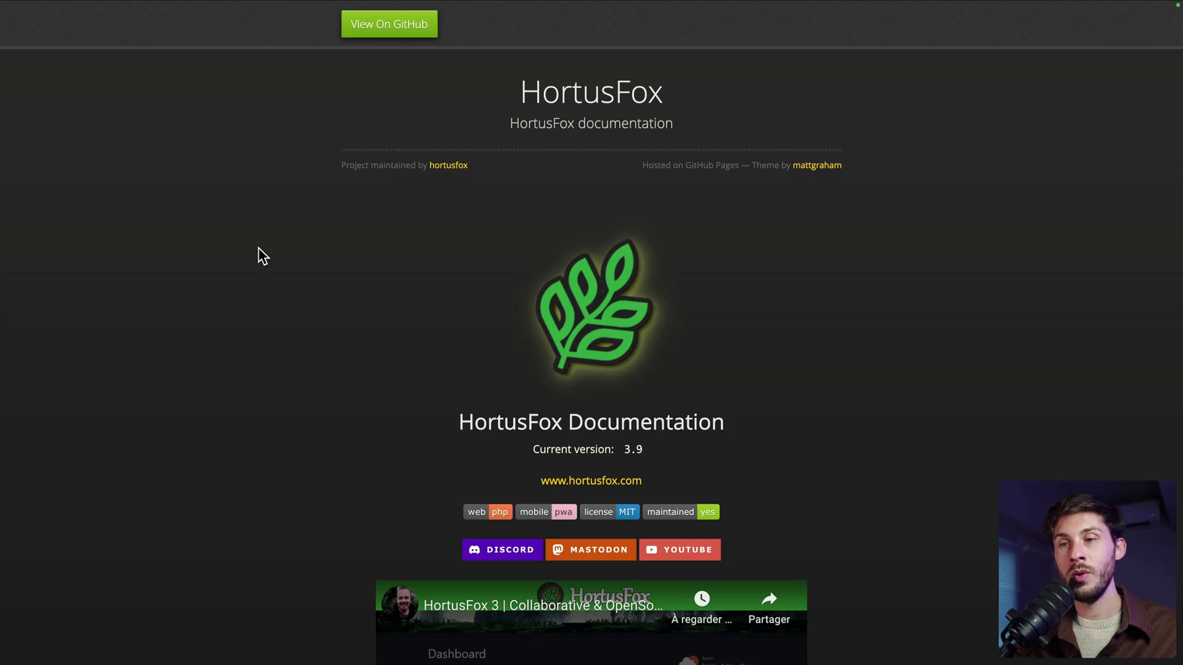
- Open the Inventory page from the docs' Features list and read about groups and item fields
{"action": "scroll", "coordinate": [259, 249], "scroll_direction": "down", "scroll_amount": 5}
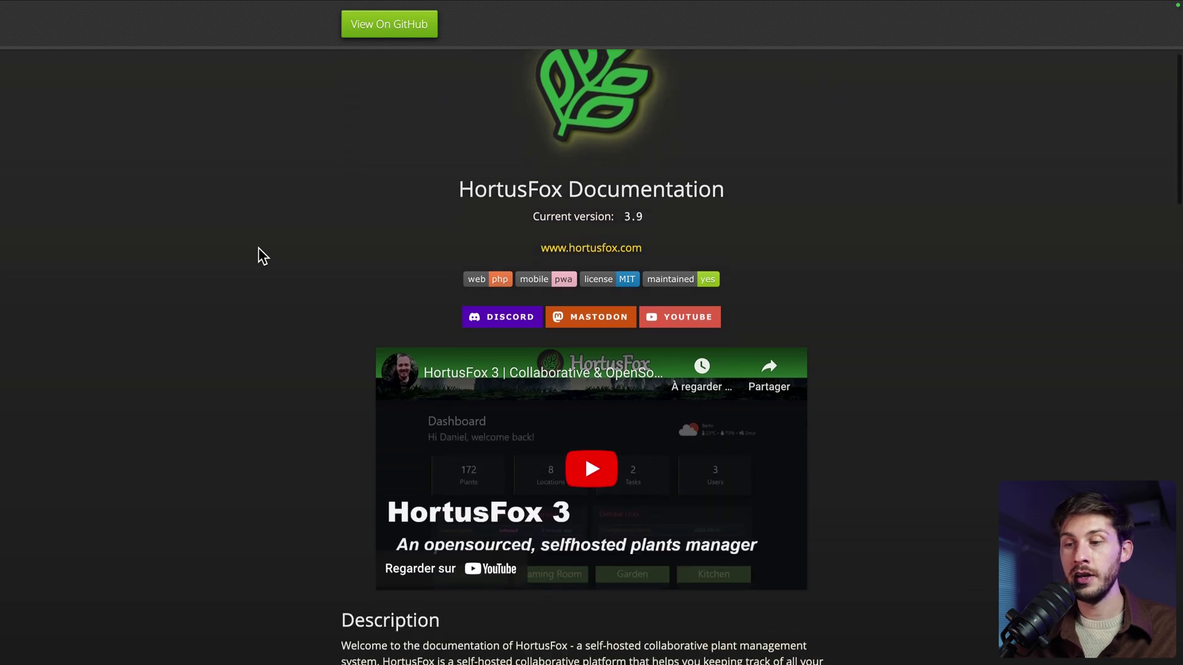
{"action": "scroll", "coordinate": [258, 248], "scroll_direction": "down", "scroll_amount": 7}
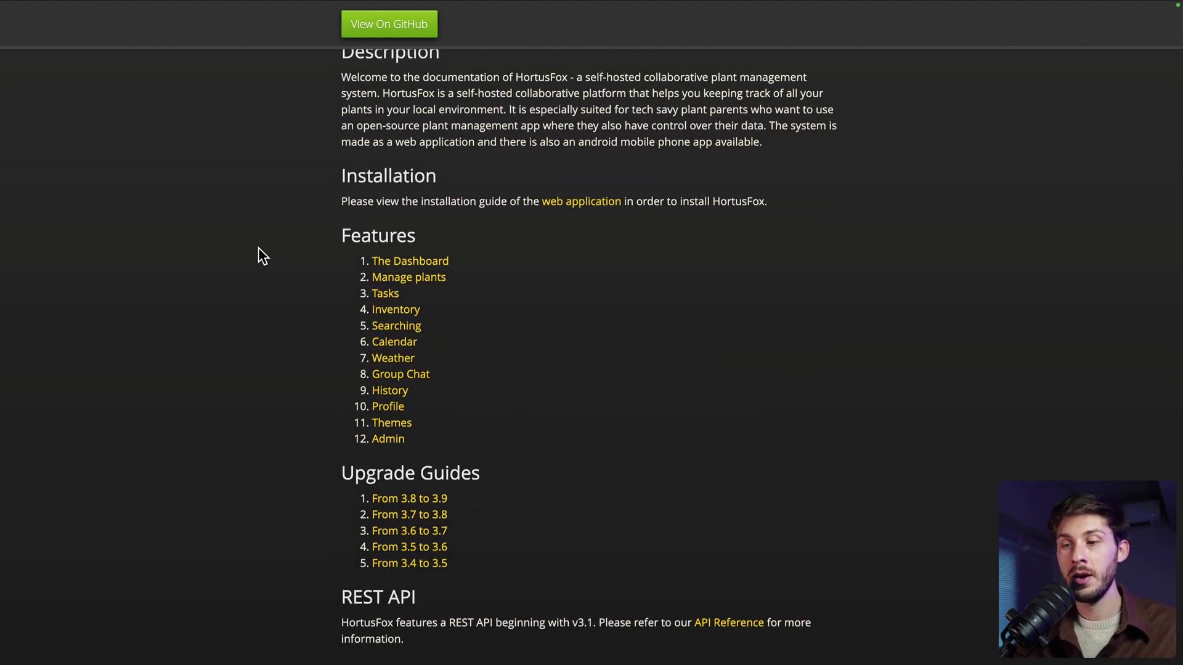
{"action": "left_click", "coordinate": [392, 311]}
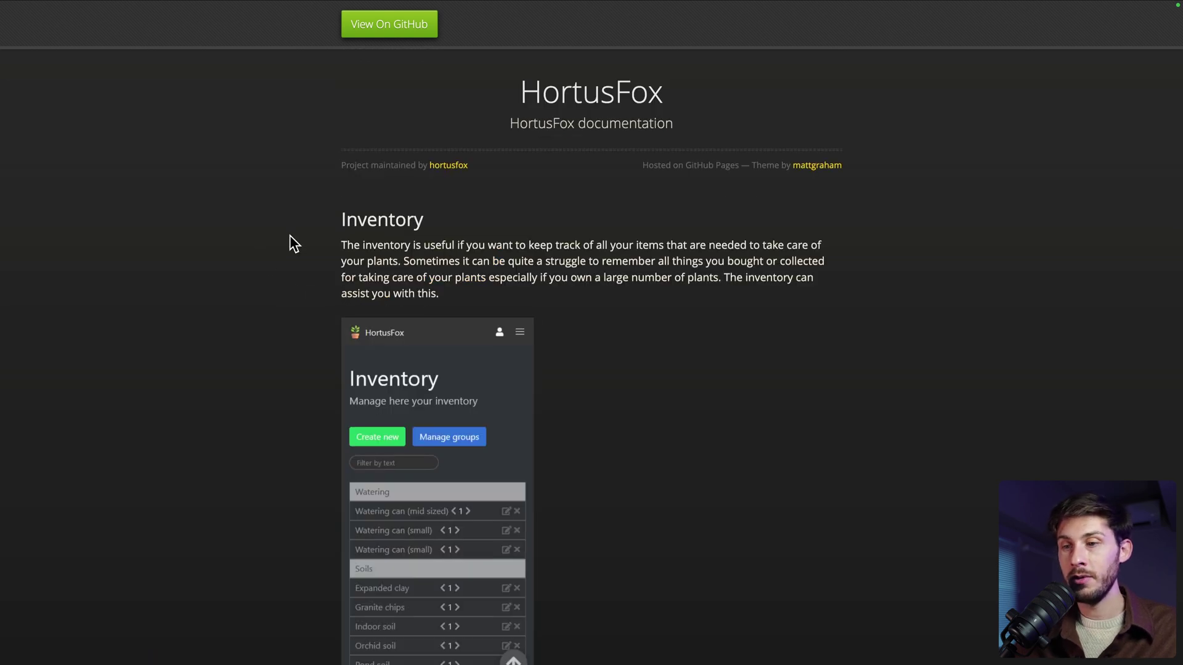
{"action": "scroll", "coordinate": [290, 235], "scroll_direction": "down", "scroll_amount": 2}
{"action": "scroll", "coordinate": [289, 235], "scroll_direction": "down", "scroll_amount": 1}
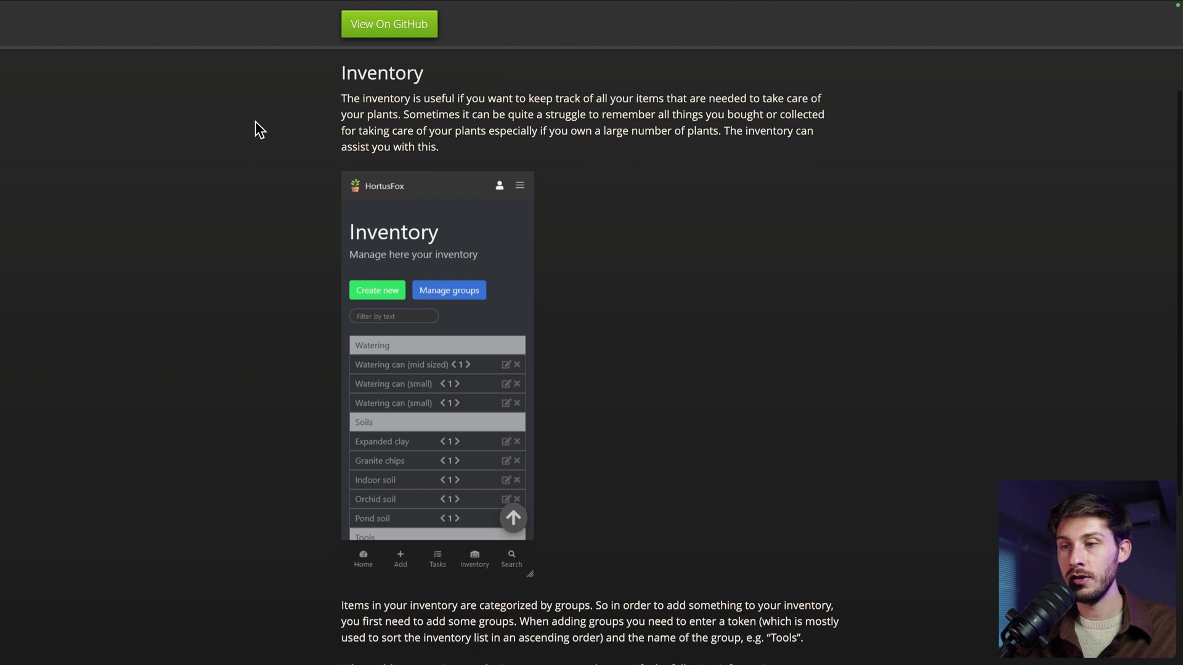
{"action": "scroll", "coordinate": [250, 388], "scroll_direction": "down", "scroll_amount": 5}
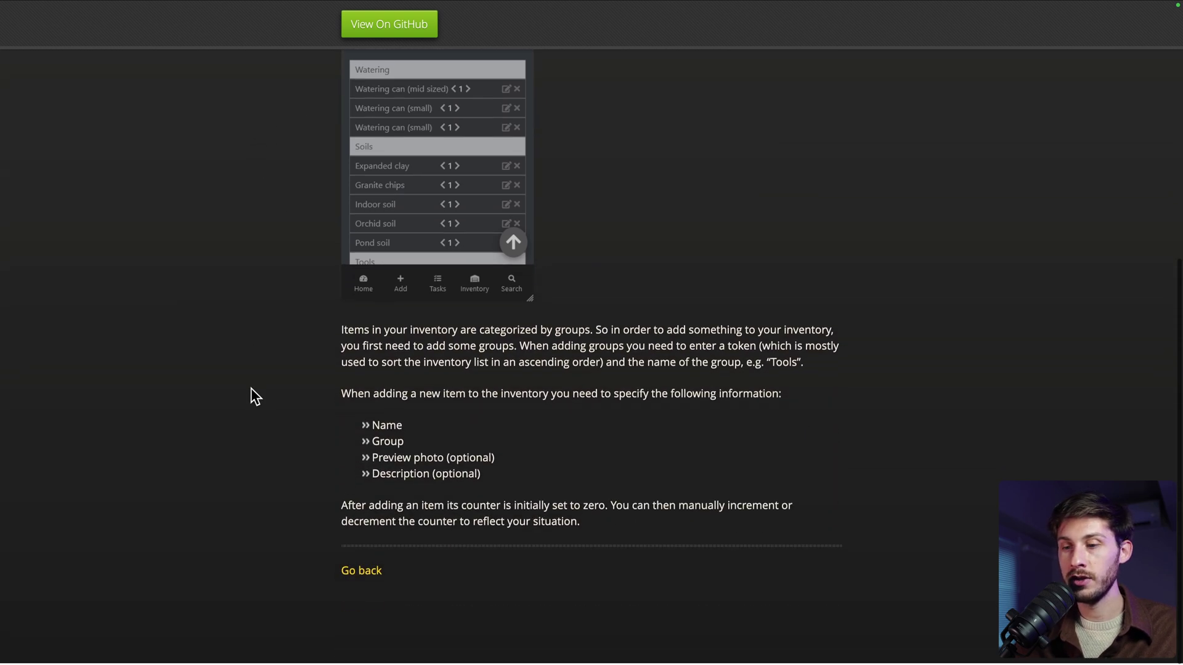